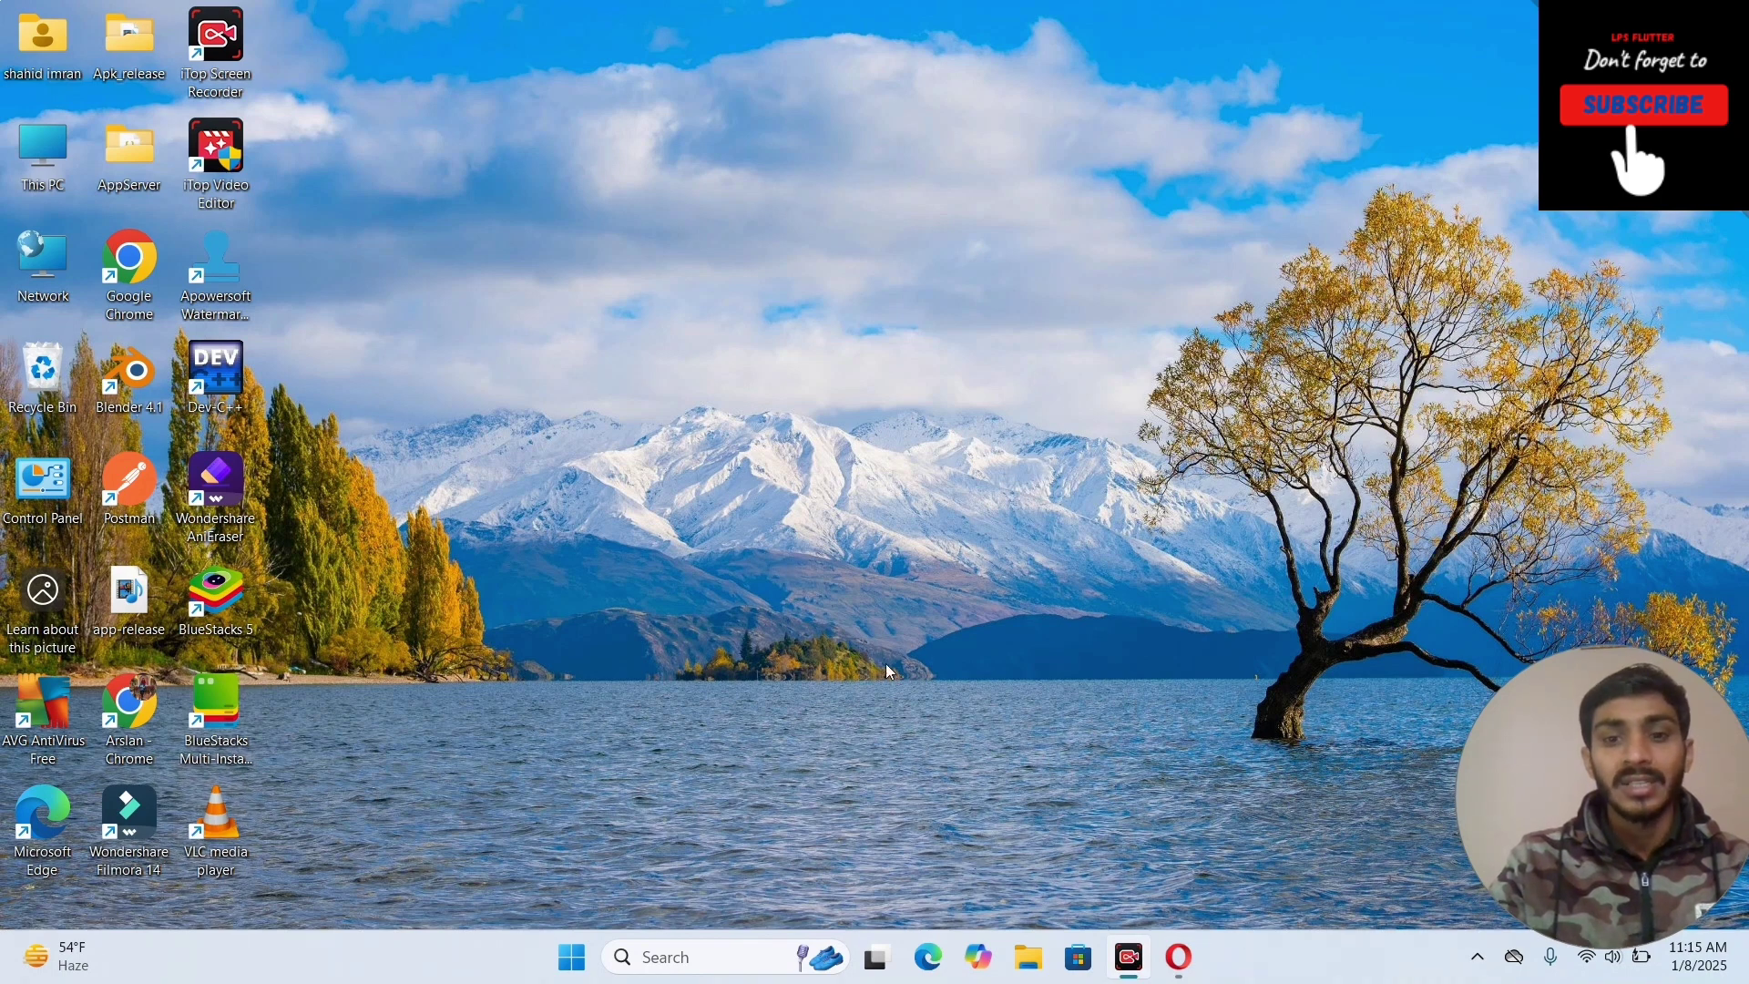
Open Microsoft Edge and search the web for "android studio download".
click(924, 957)
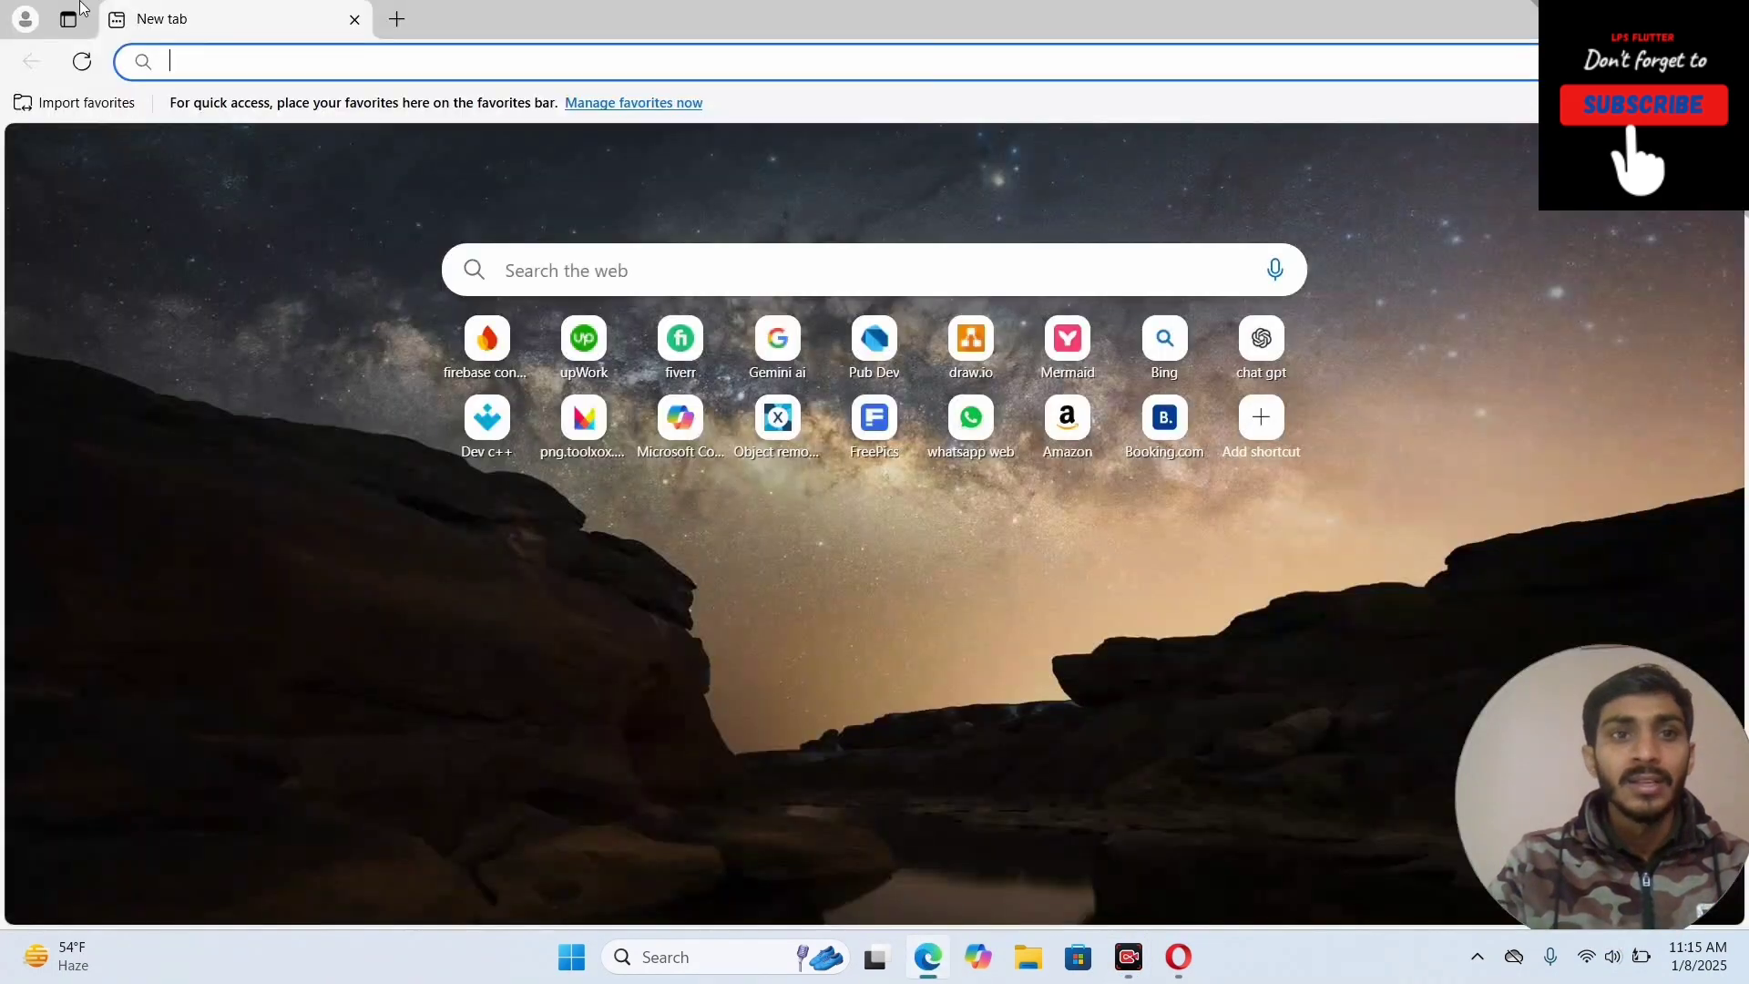
click(249, 60)
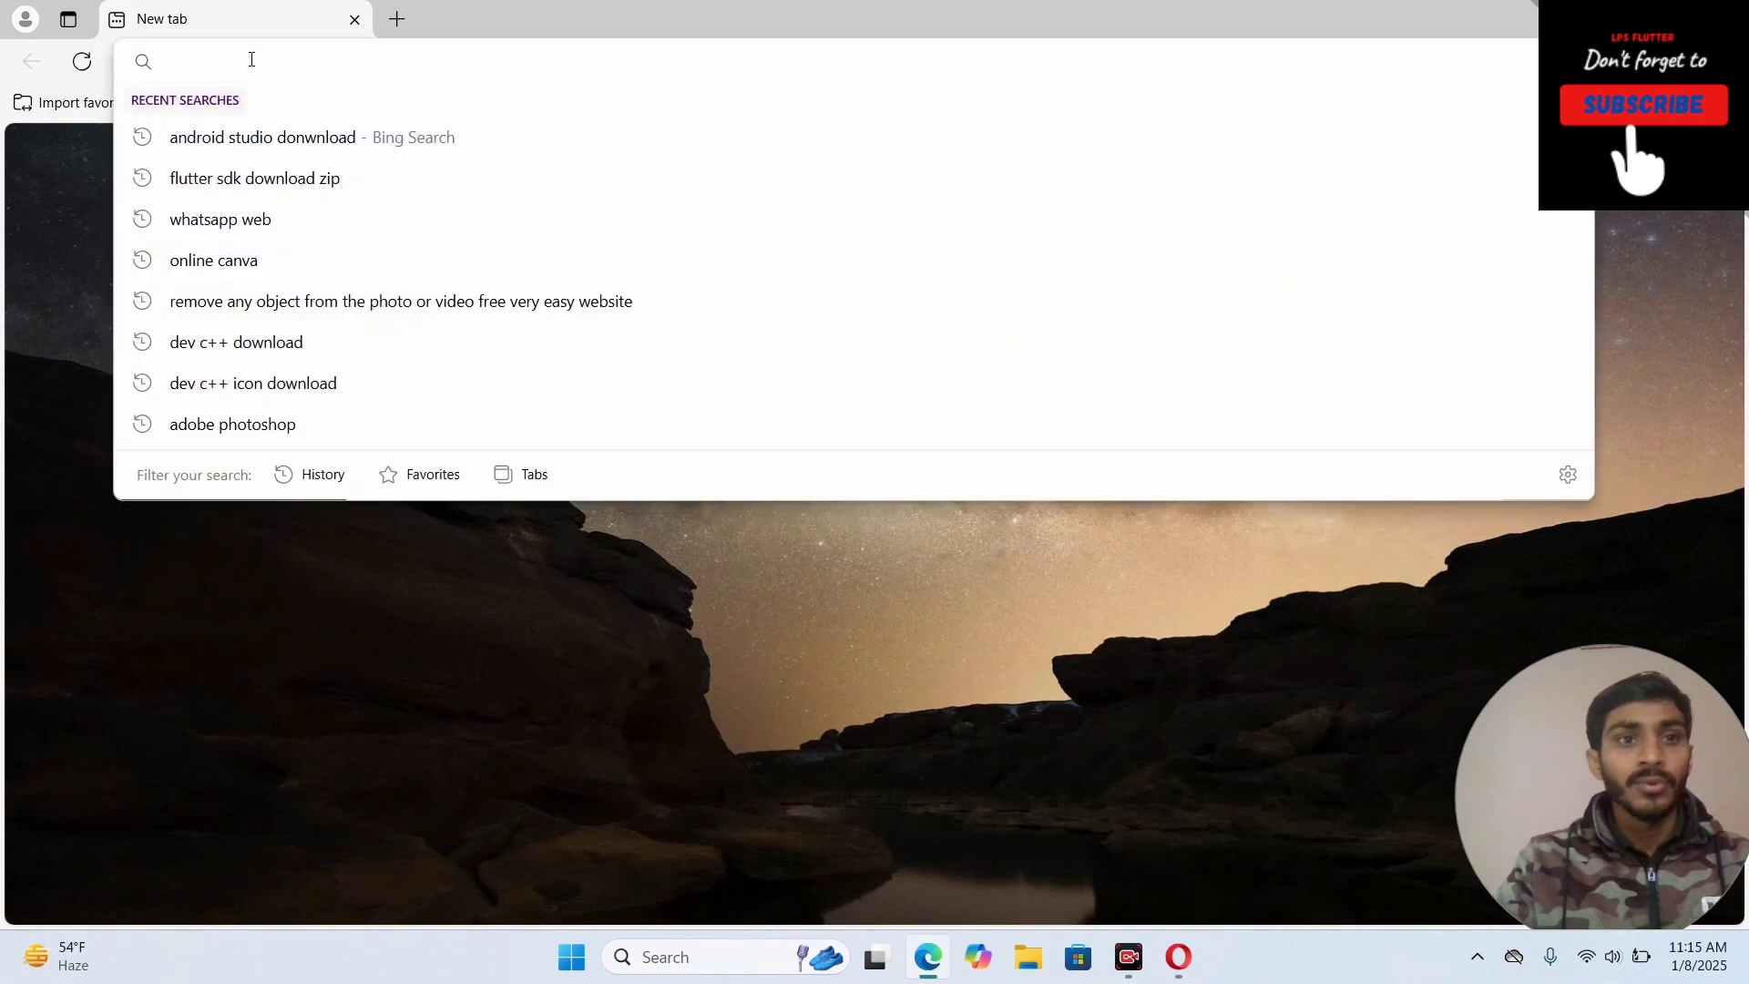
text(androi)
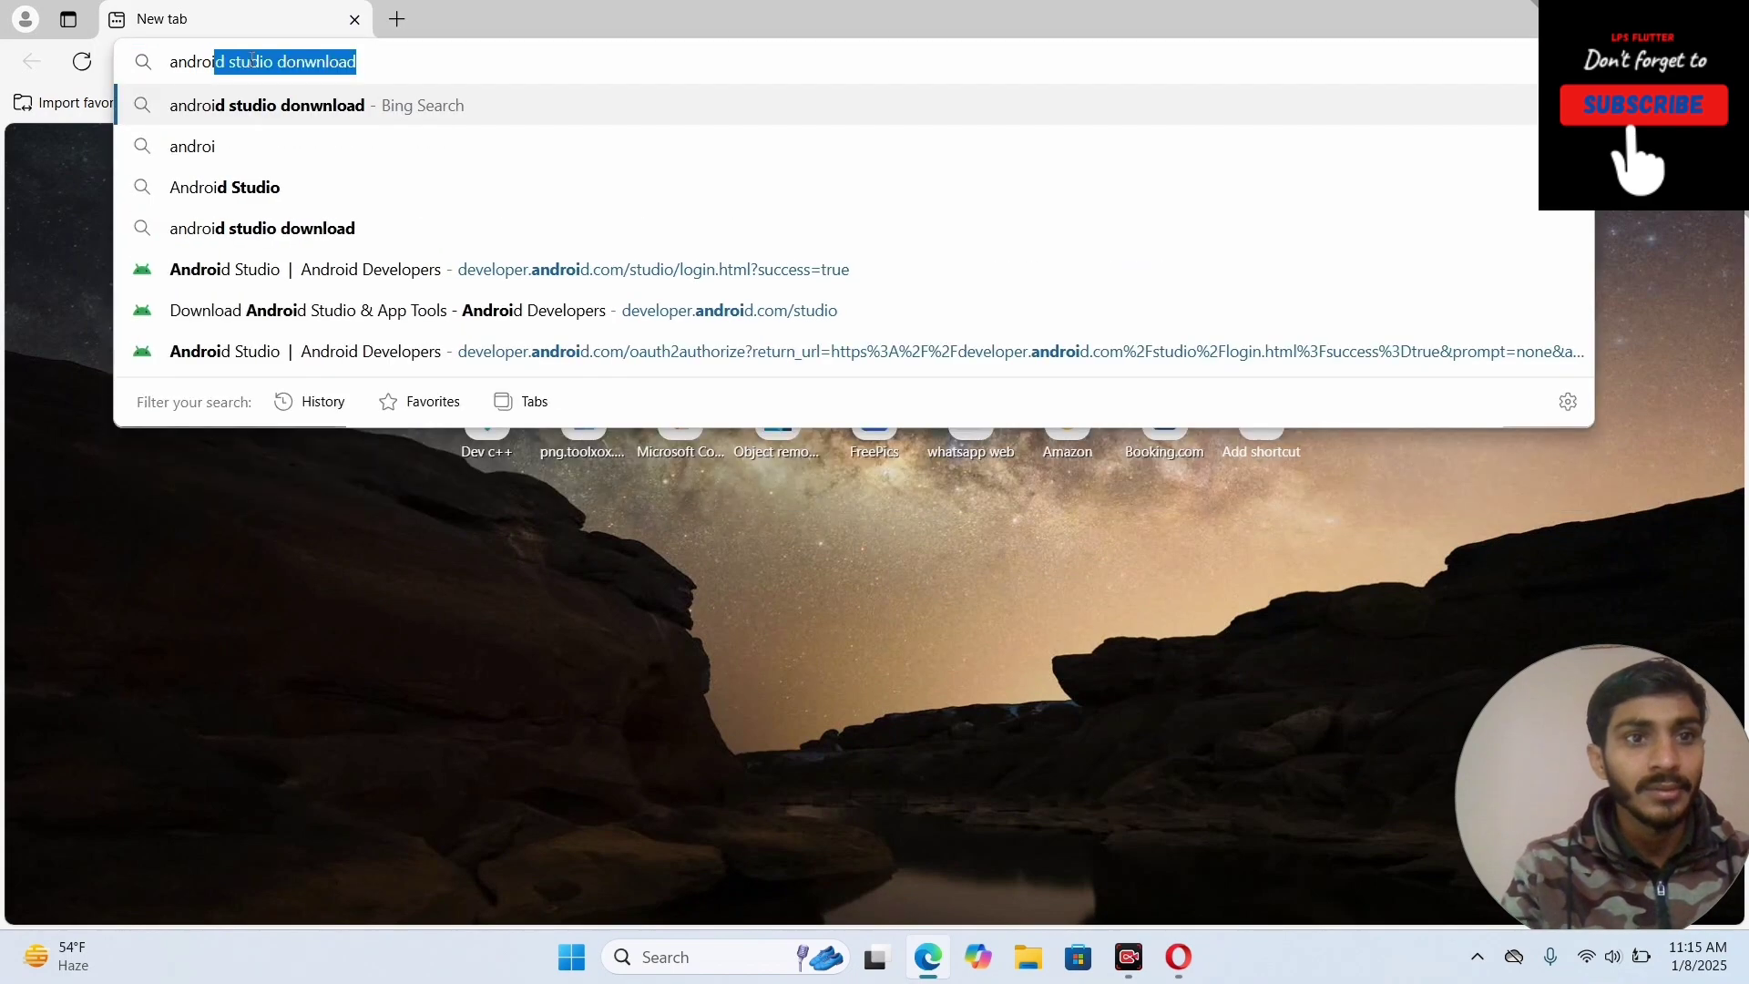
text(d studio )
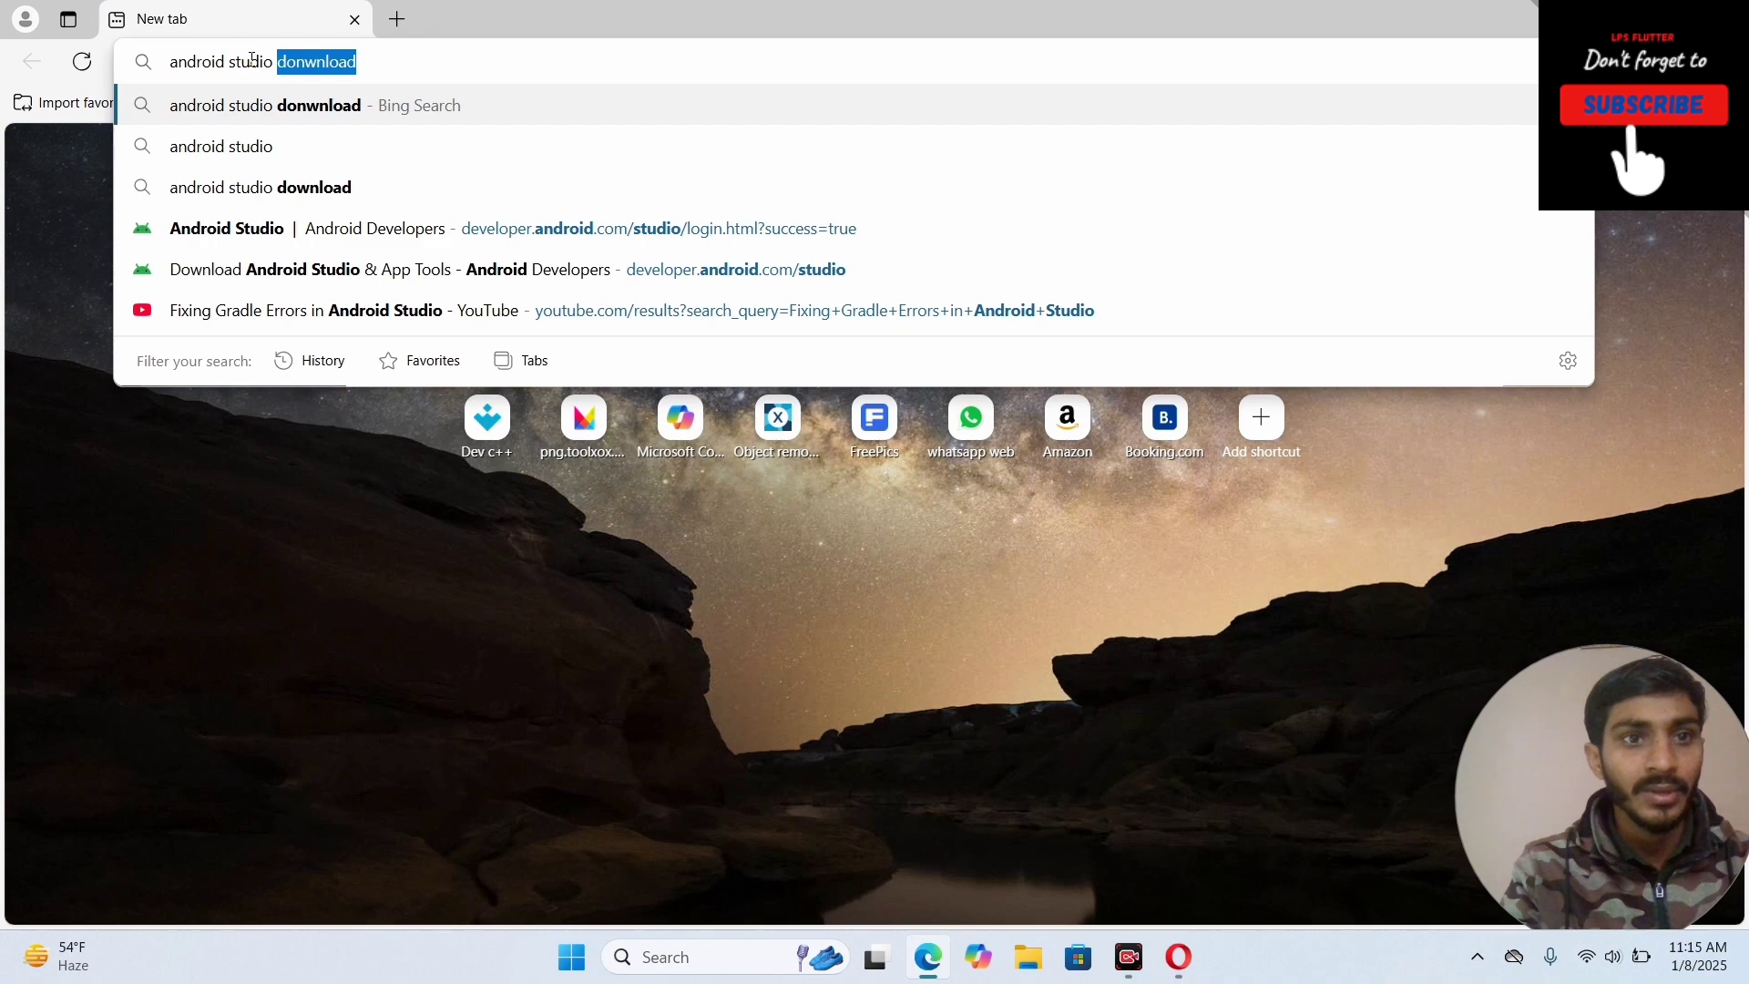
text(d)
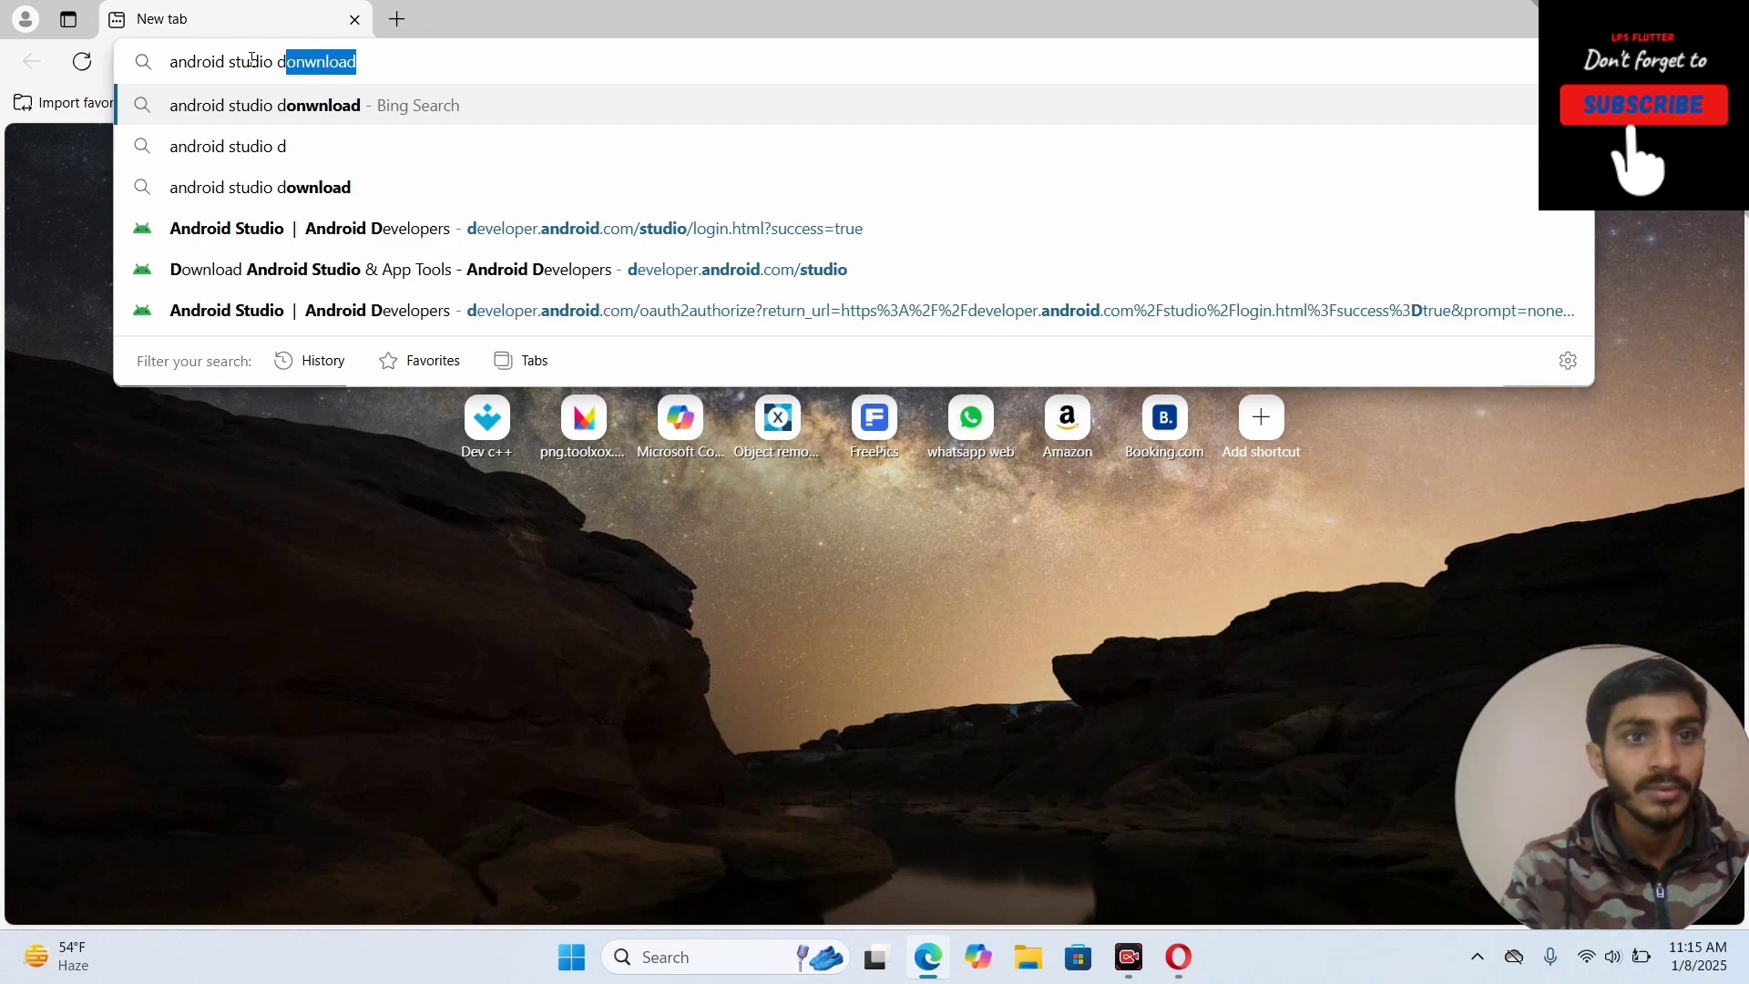
text(ownload)
key(Return)
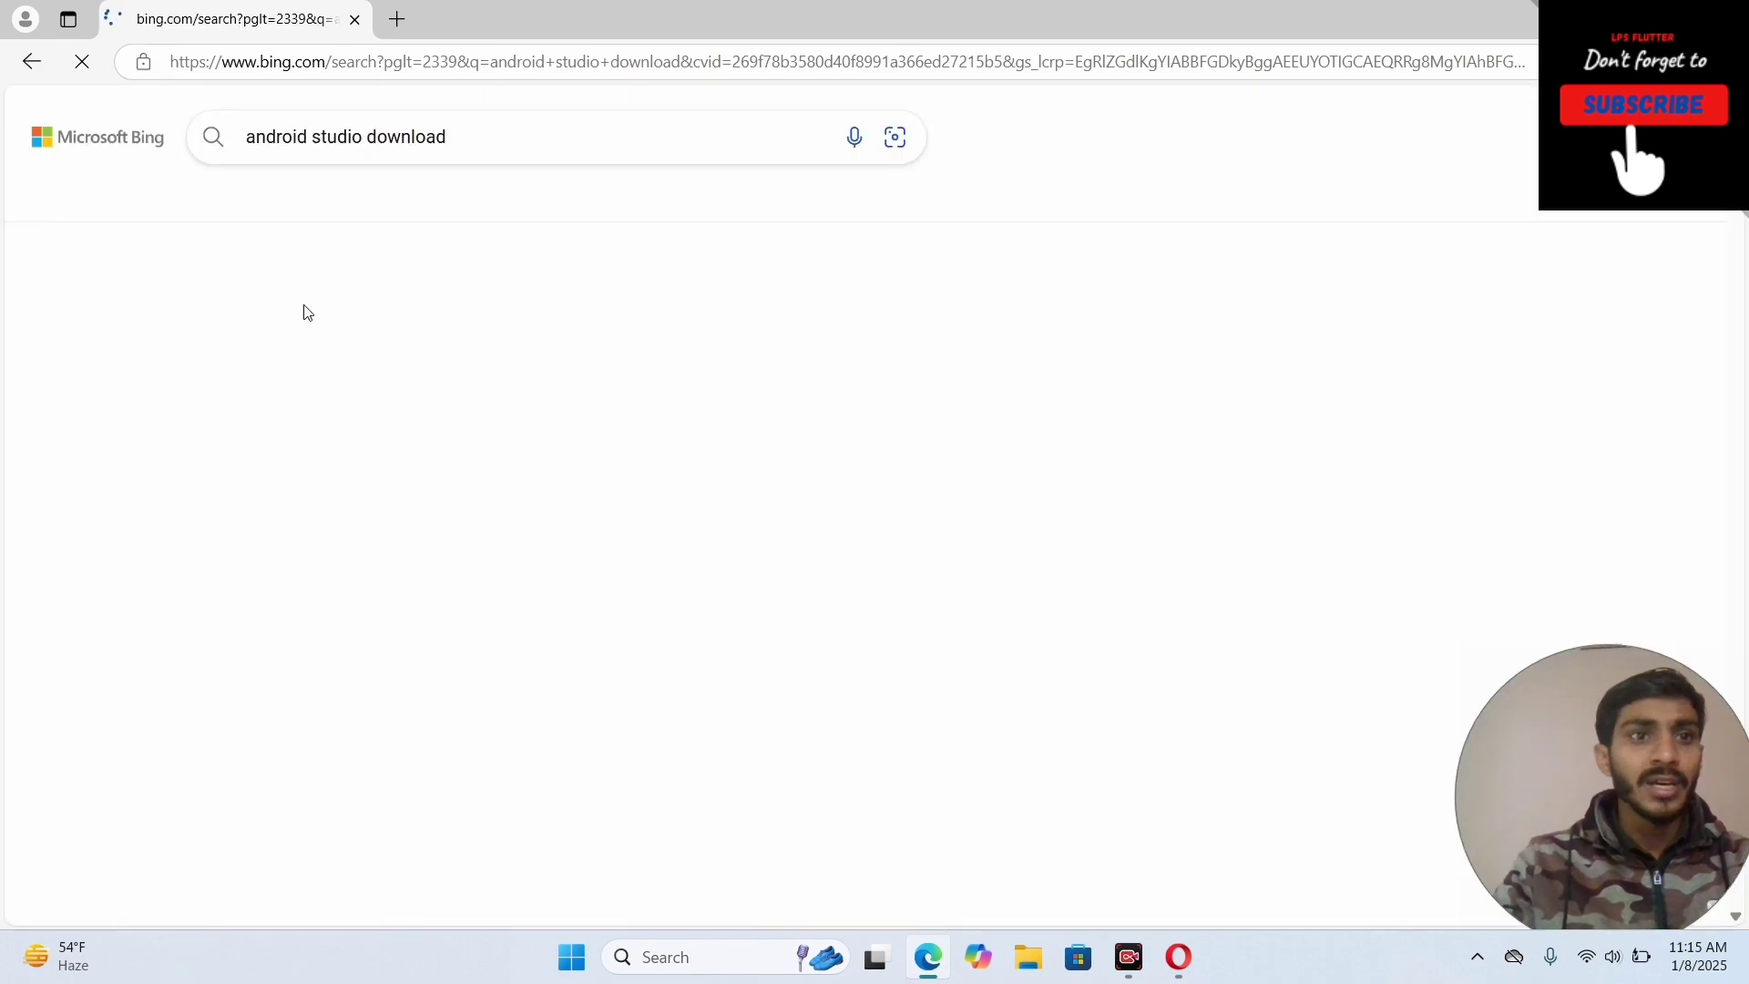
Open the Android Developers result for downloading Android Studio & App Tools.
scroll(542, 412, down, 3)
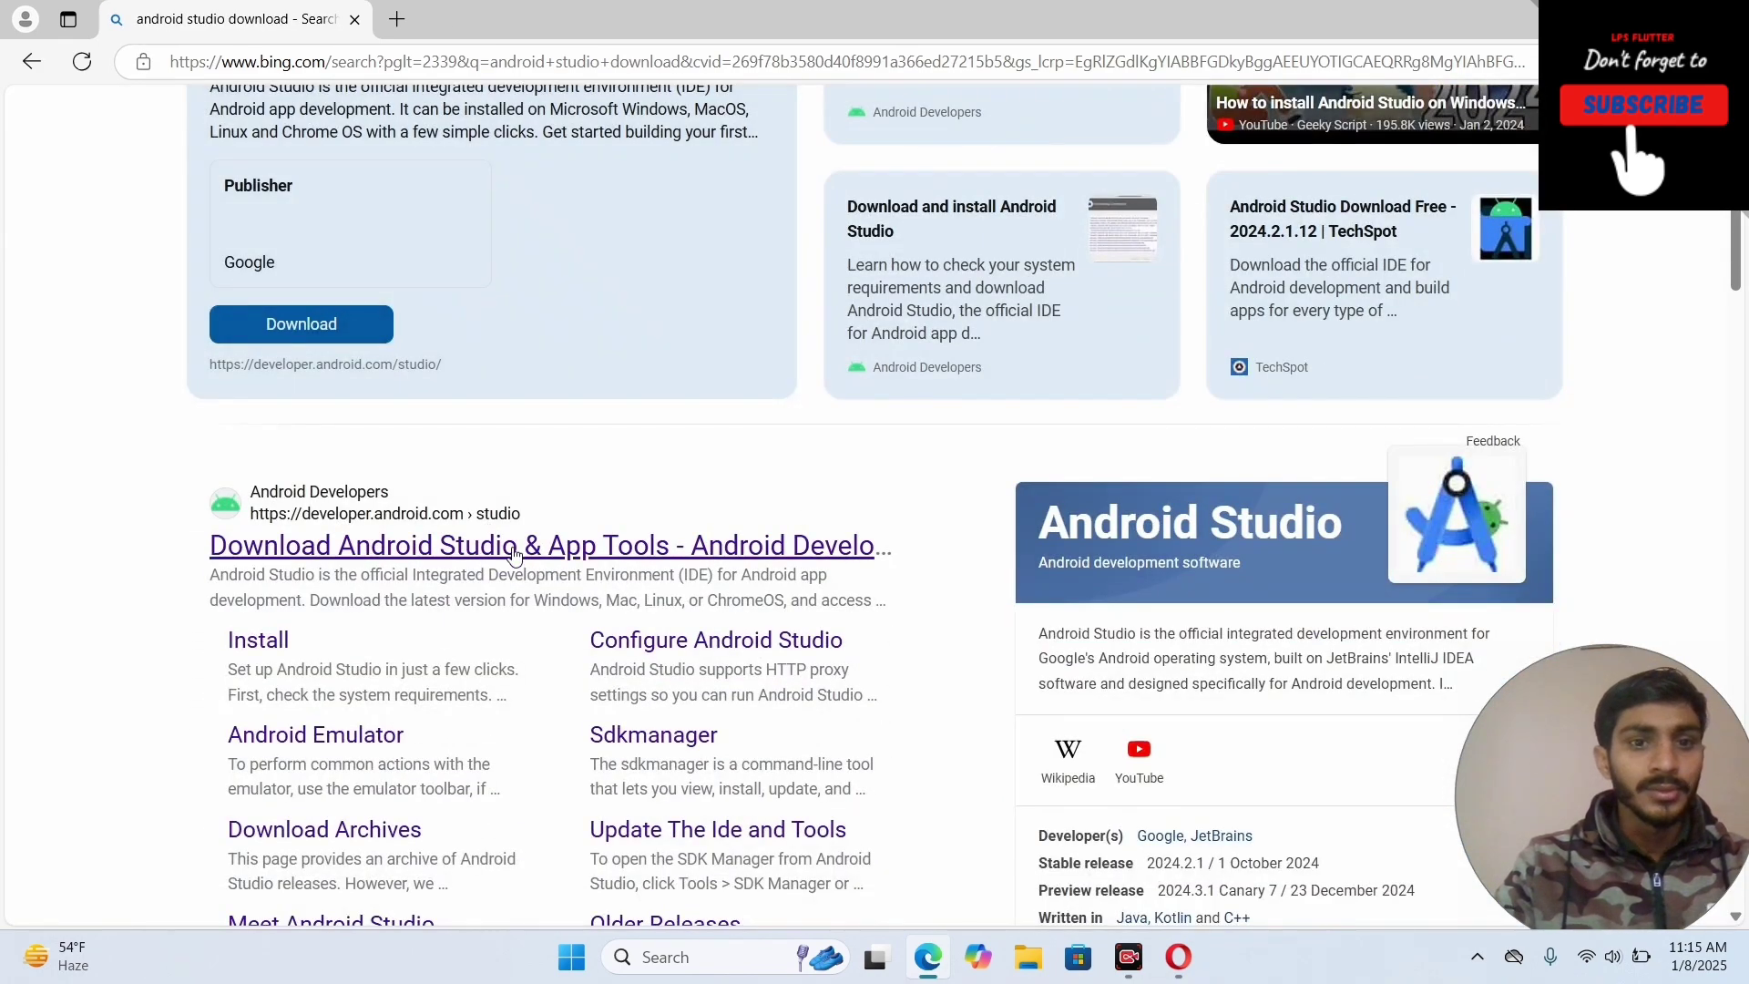
click(461, 559)
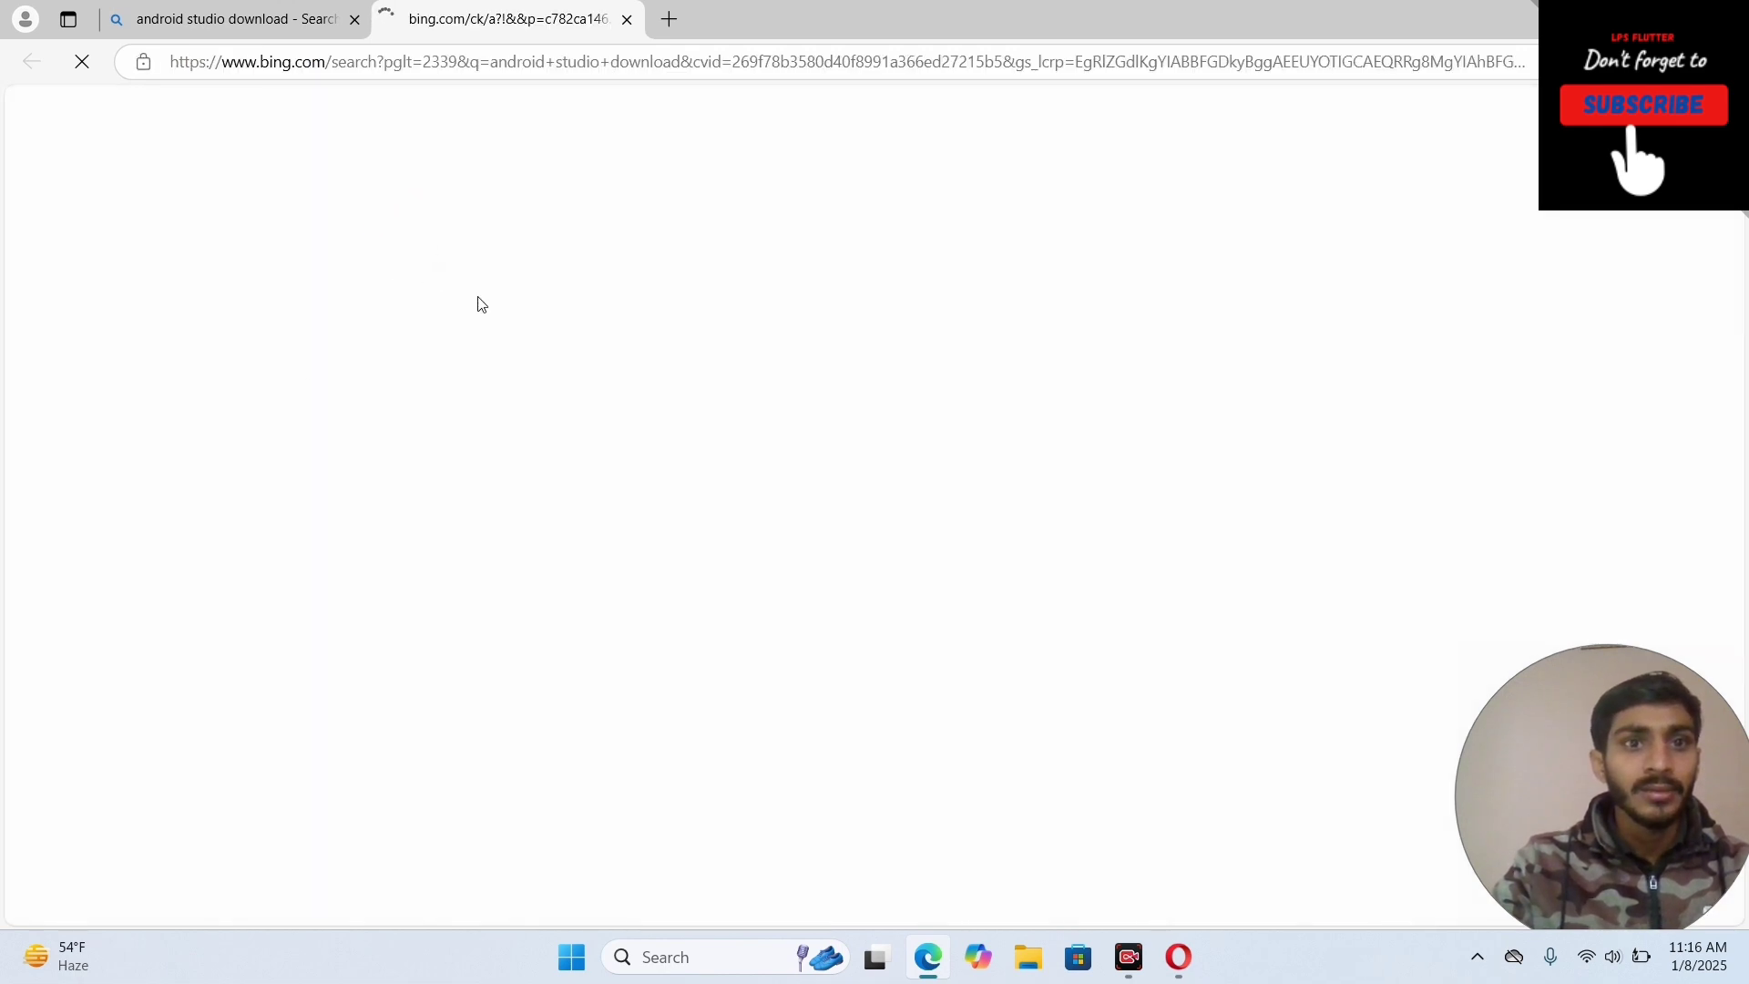
scroll(422, 420, down, 3)
scroll(419, 415, up, 3)
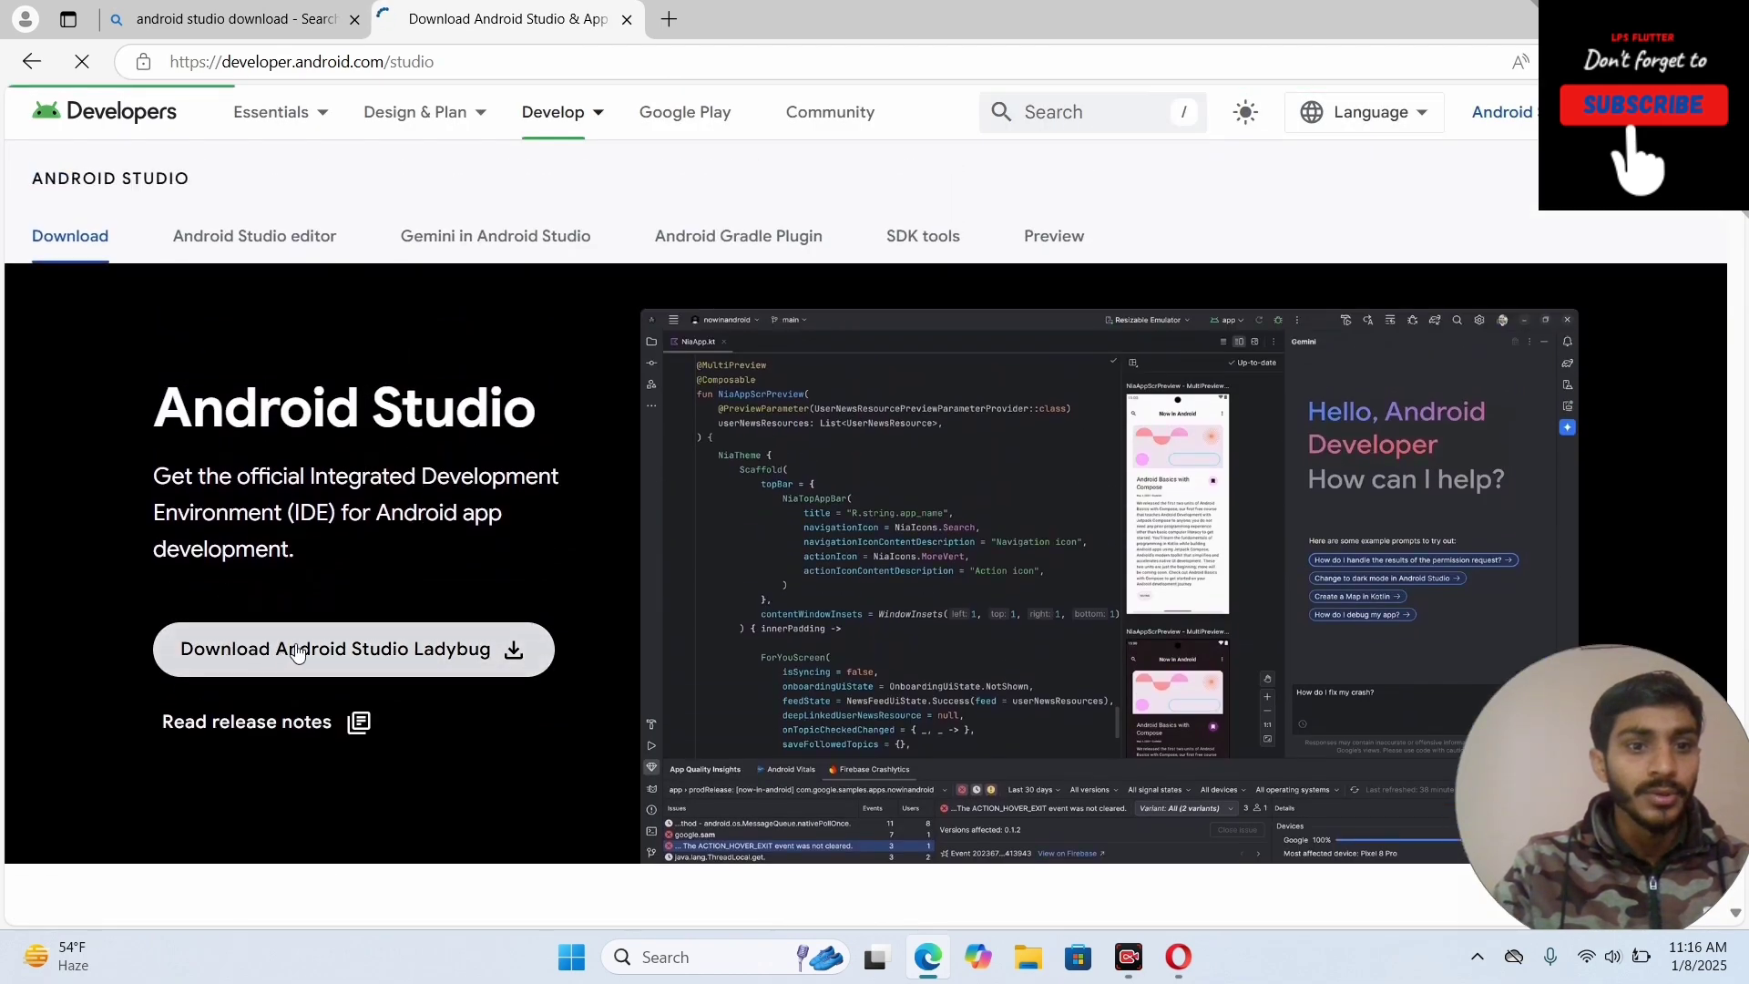
Accept the licence terms and download Android Studio Ladybug | 2024.2.1 Patch 3 for Windows.
click(358, 652)
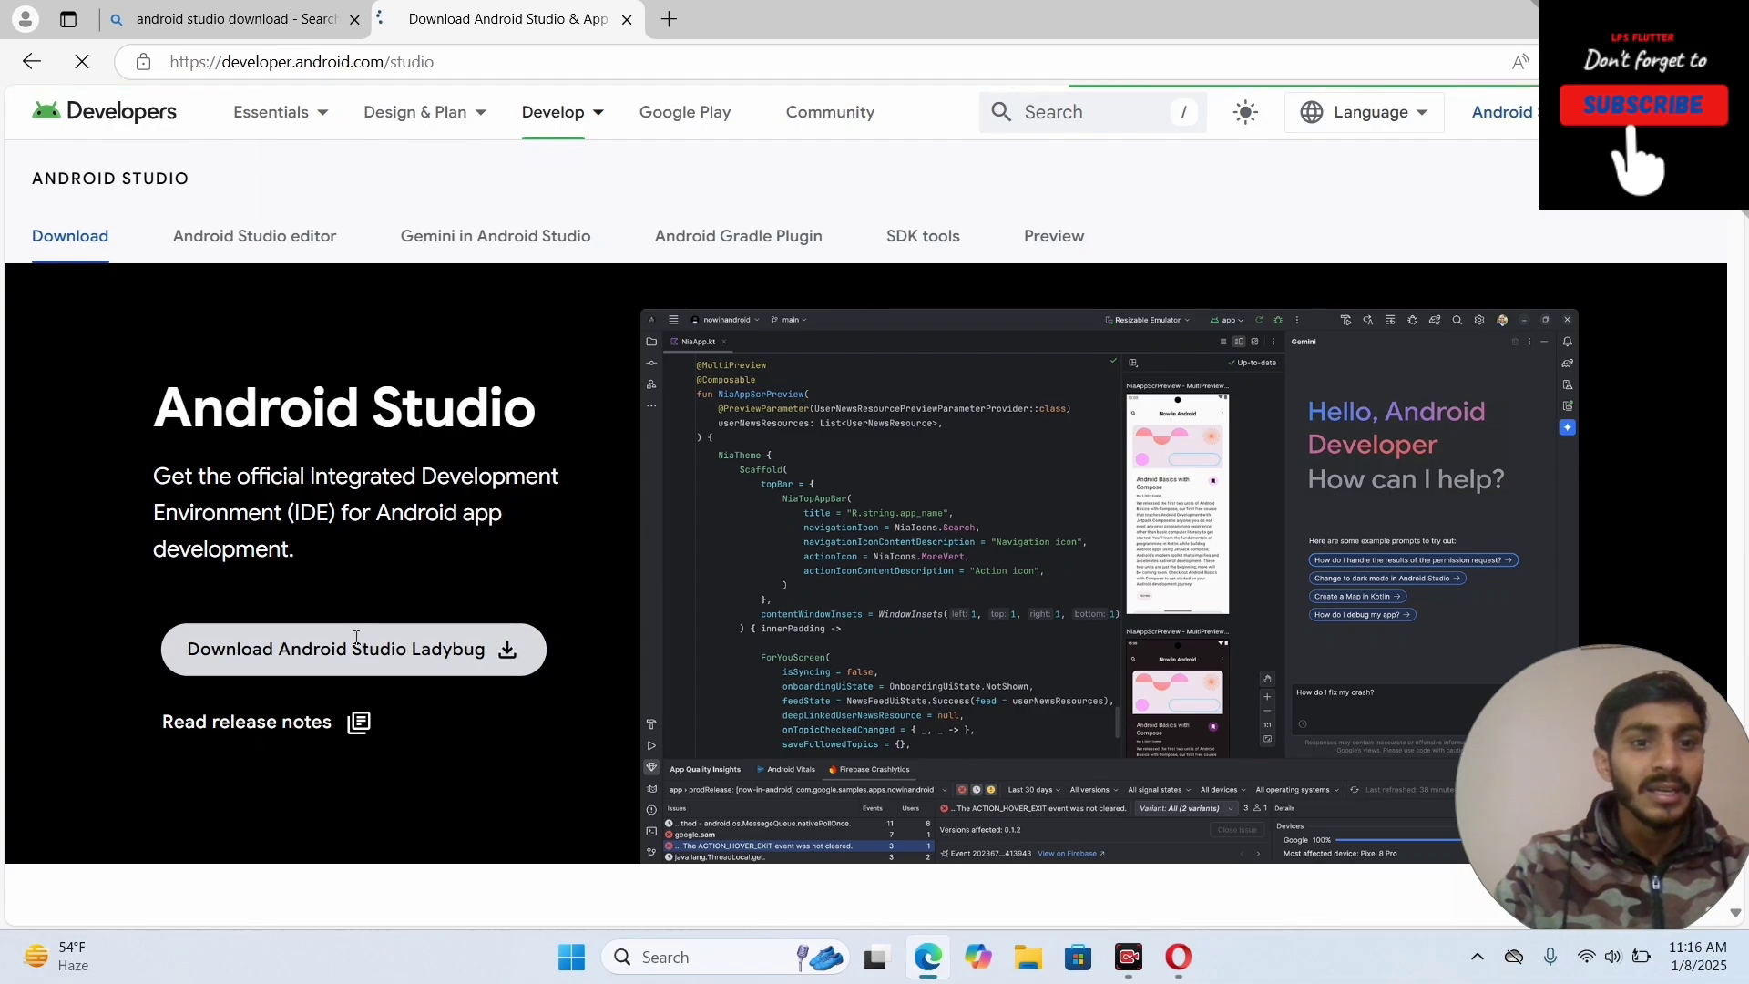
scroll(937, 343, down, 1)
scroll(937, 342, down, 5)
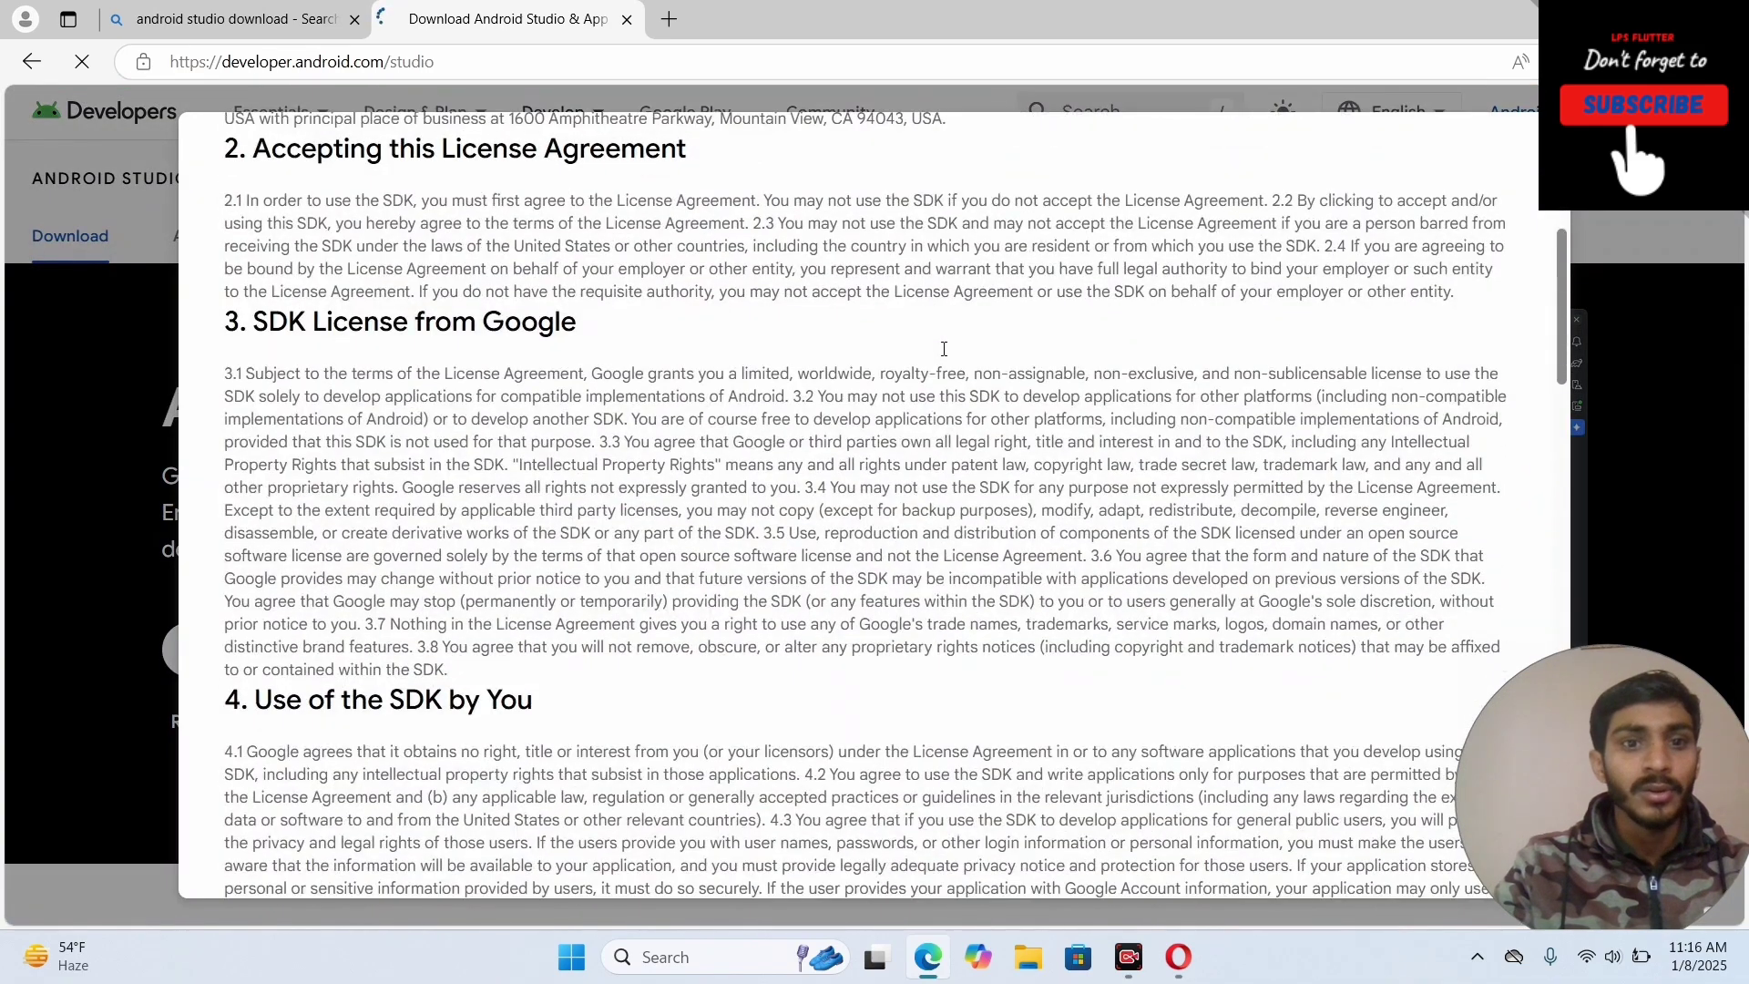
scroll(862, 389, down, 15)
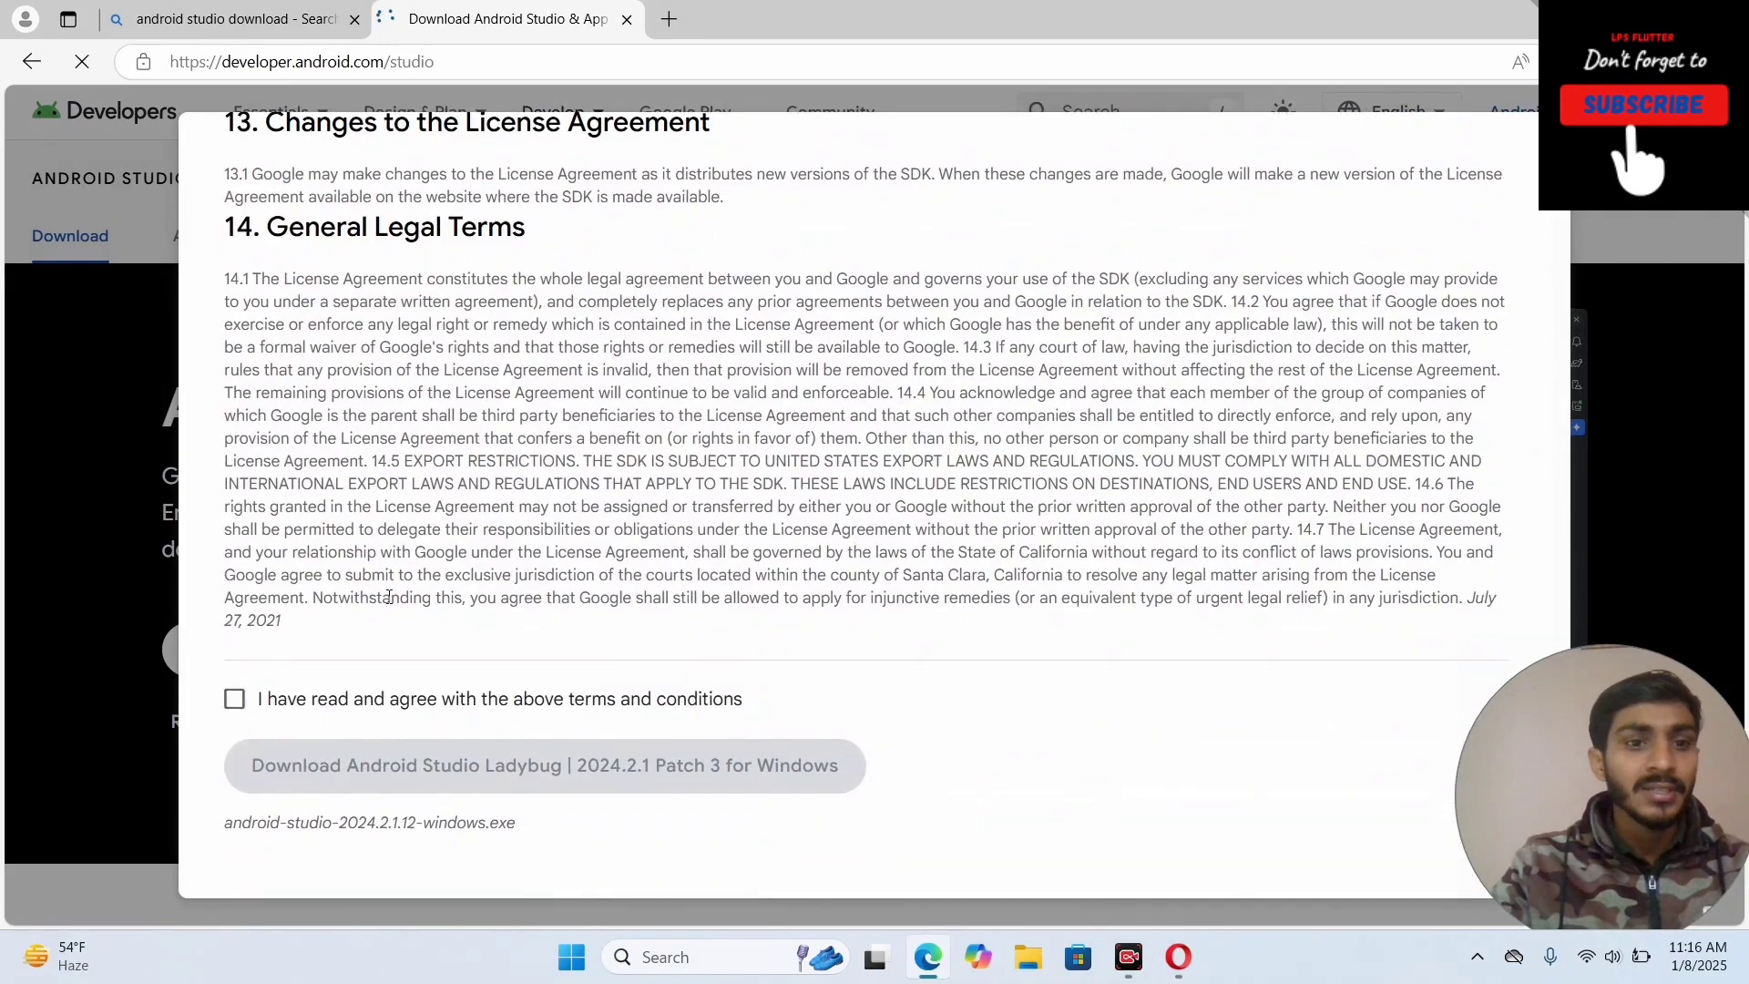
click(234, 701)
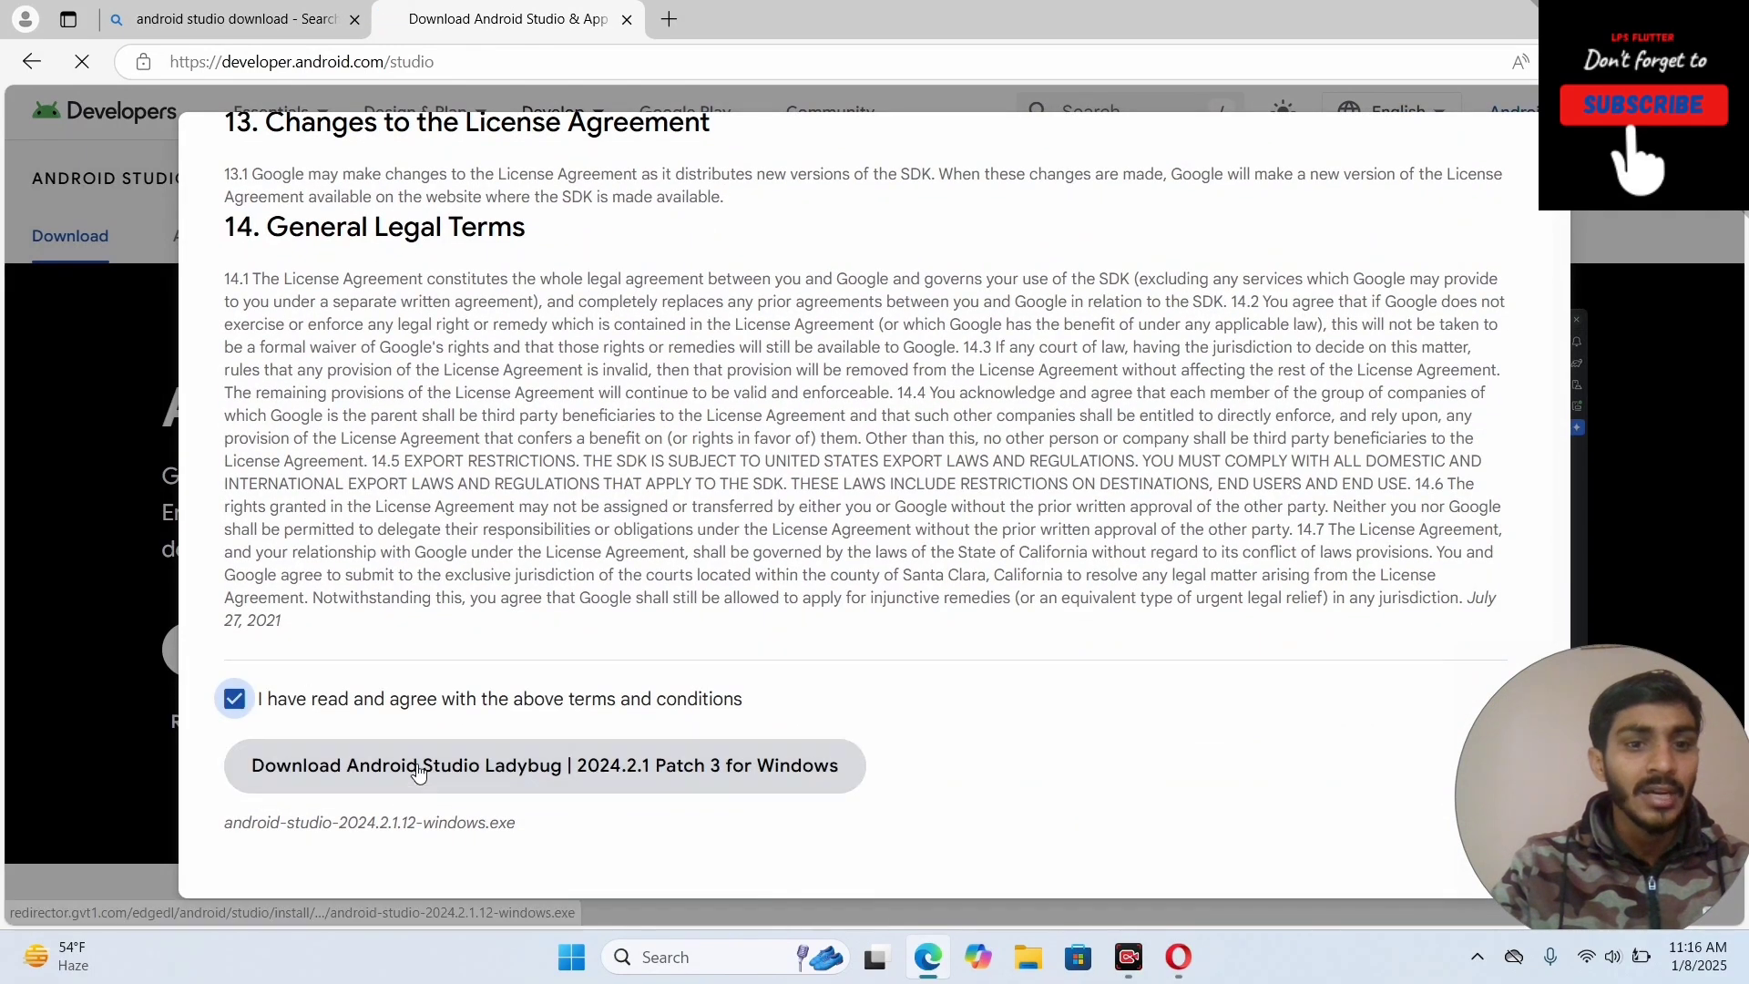
click(426, 769)
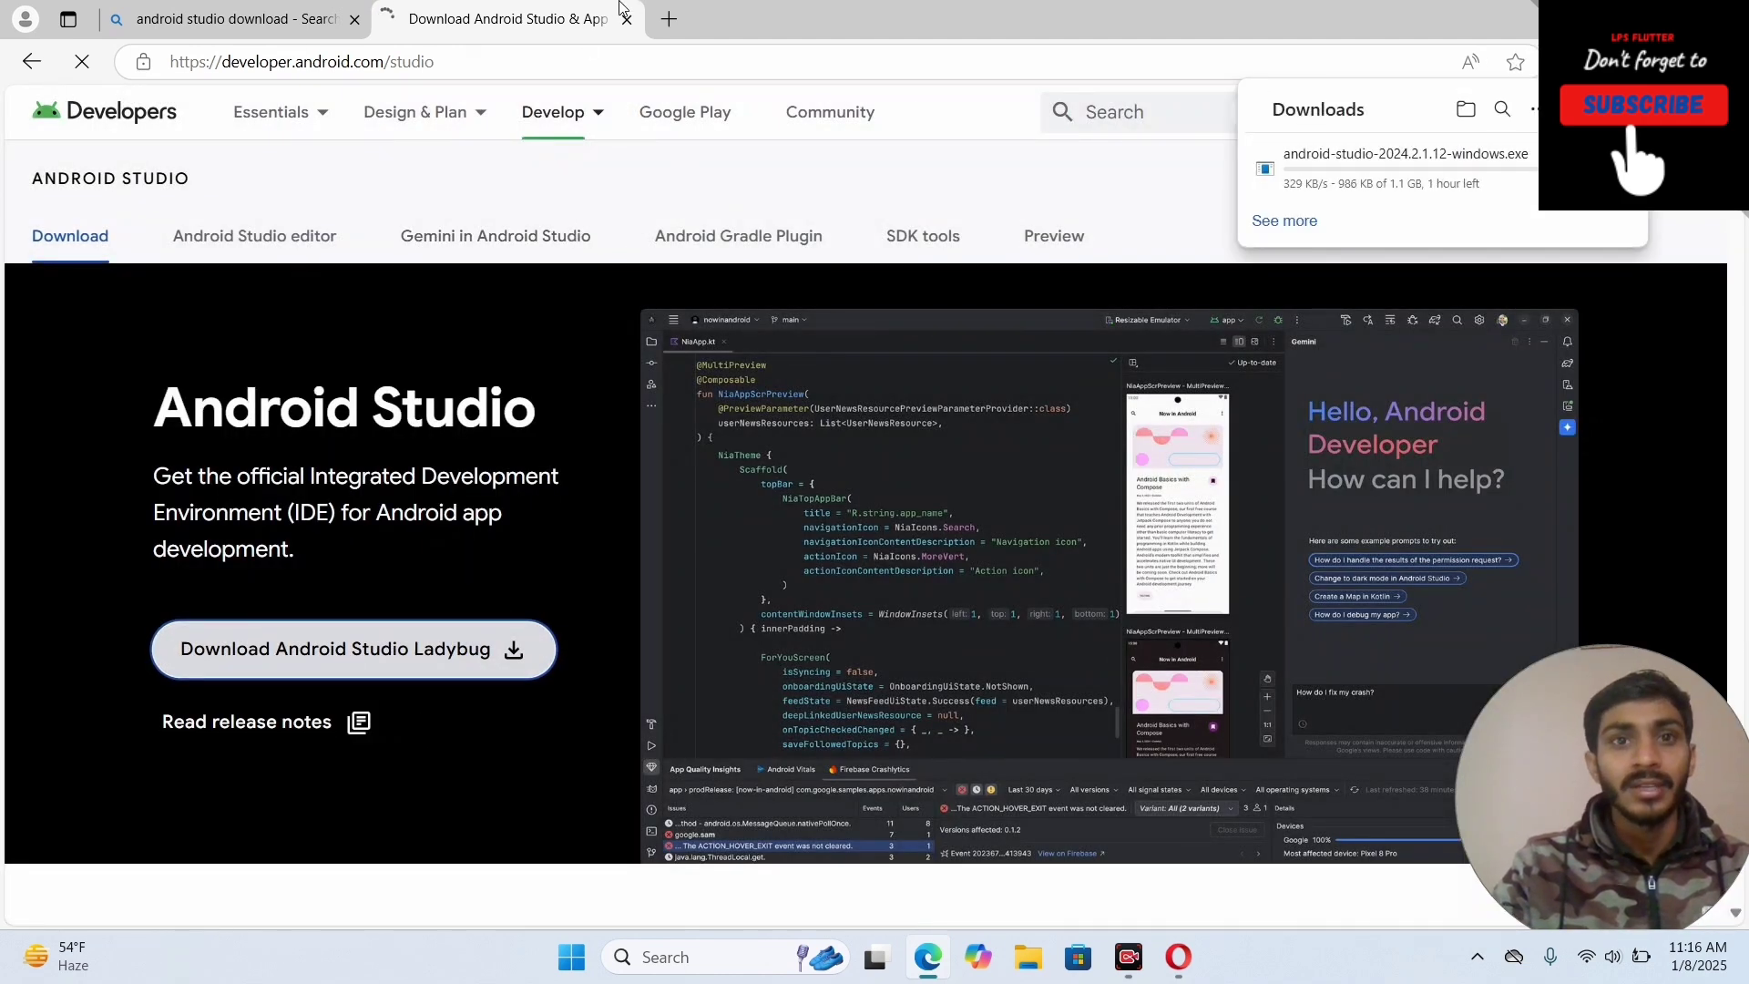
Search the web for "flutter sdk download" in a new browser tab.
click(669, 18)
click(419, 58)
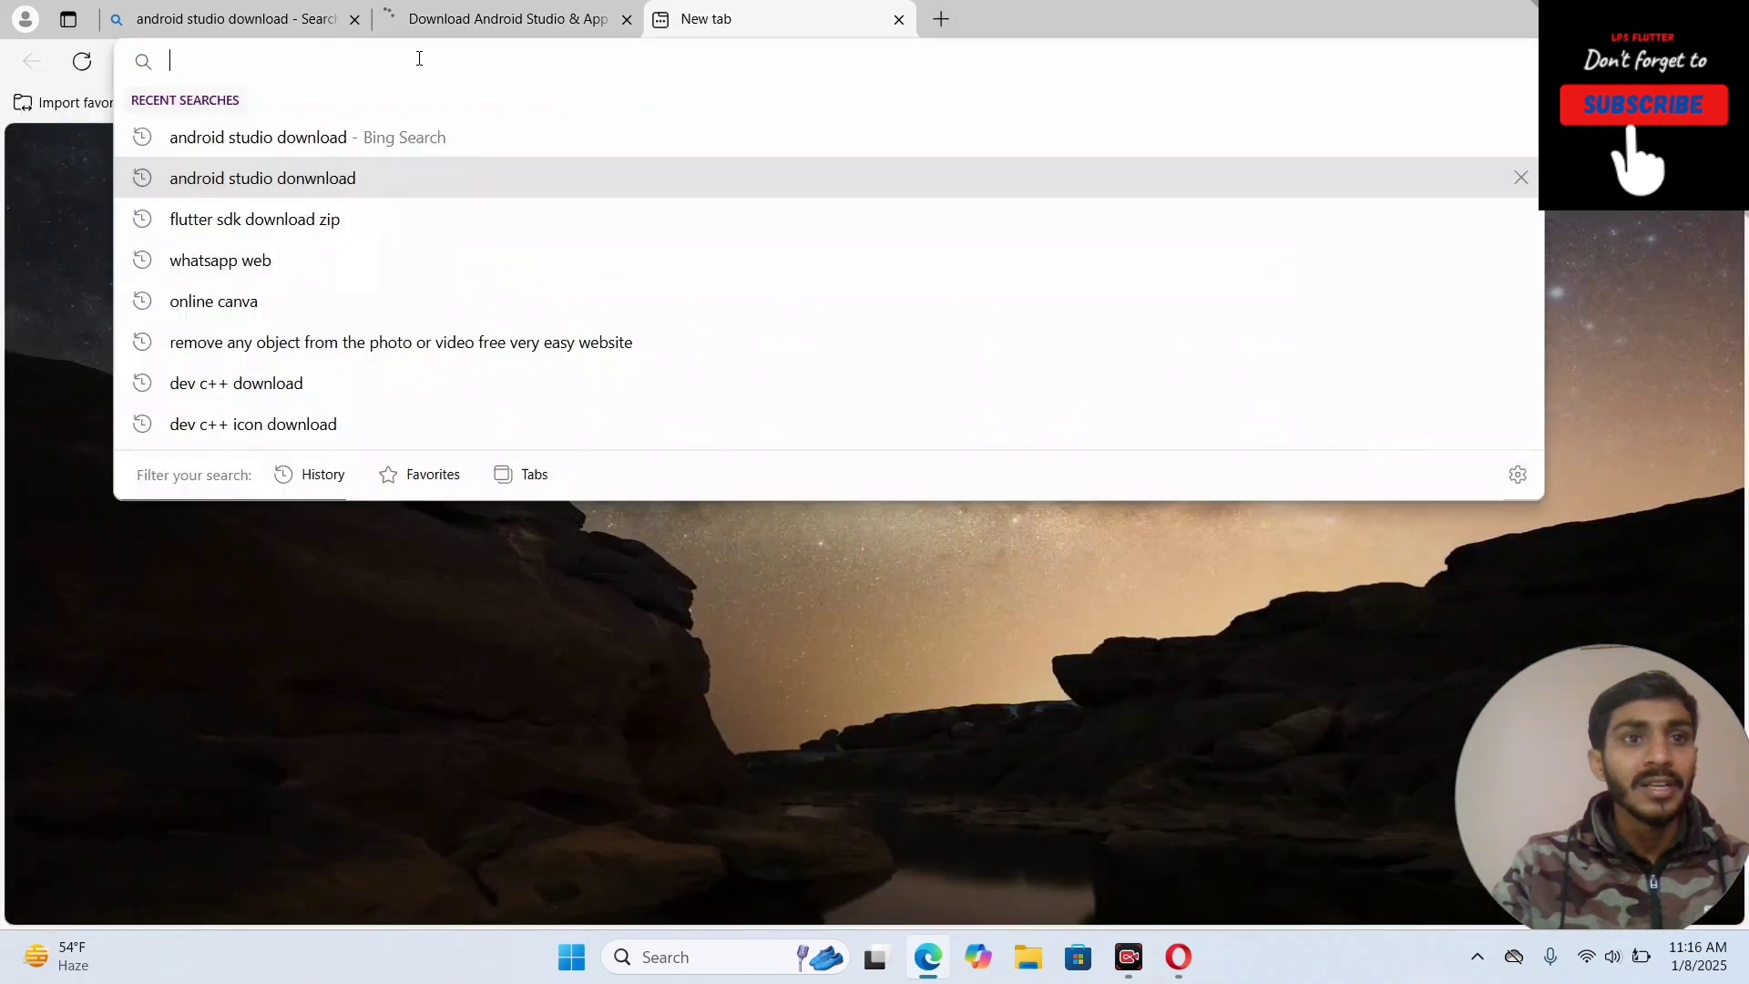
text(flutter)
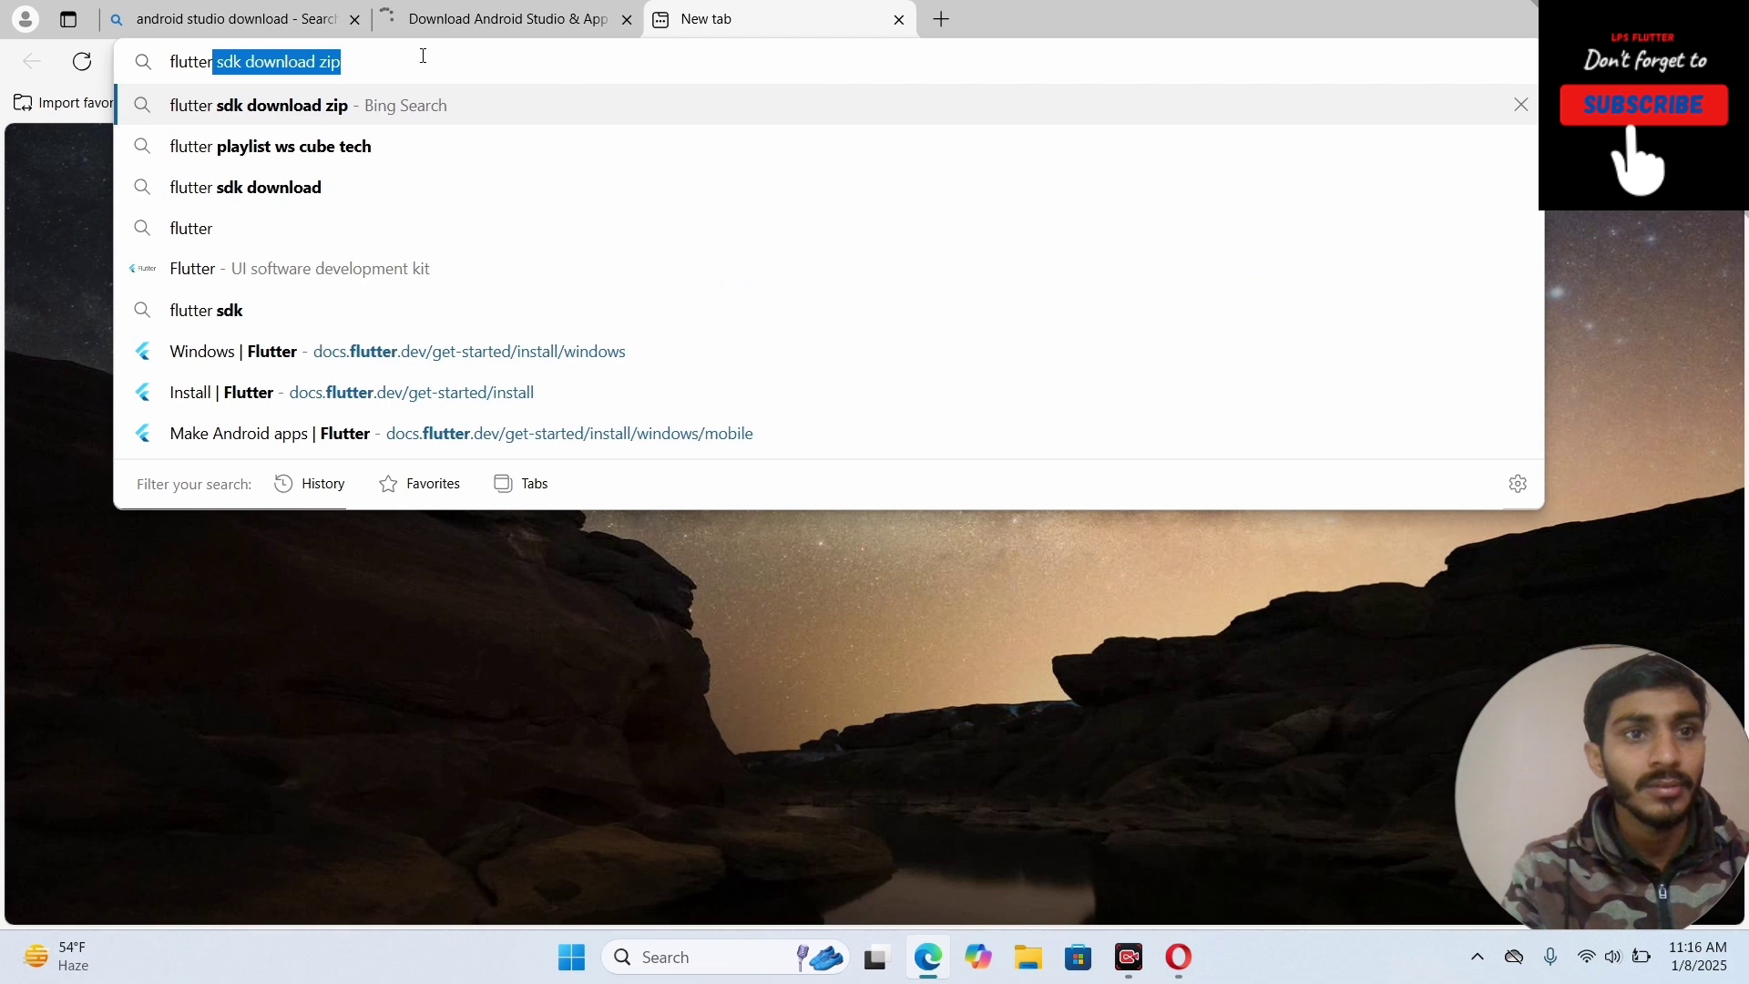
text( sdk downlao)
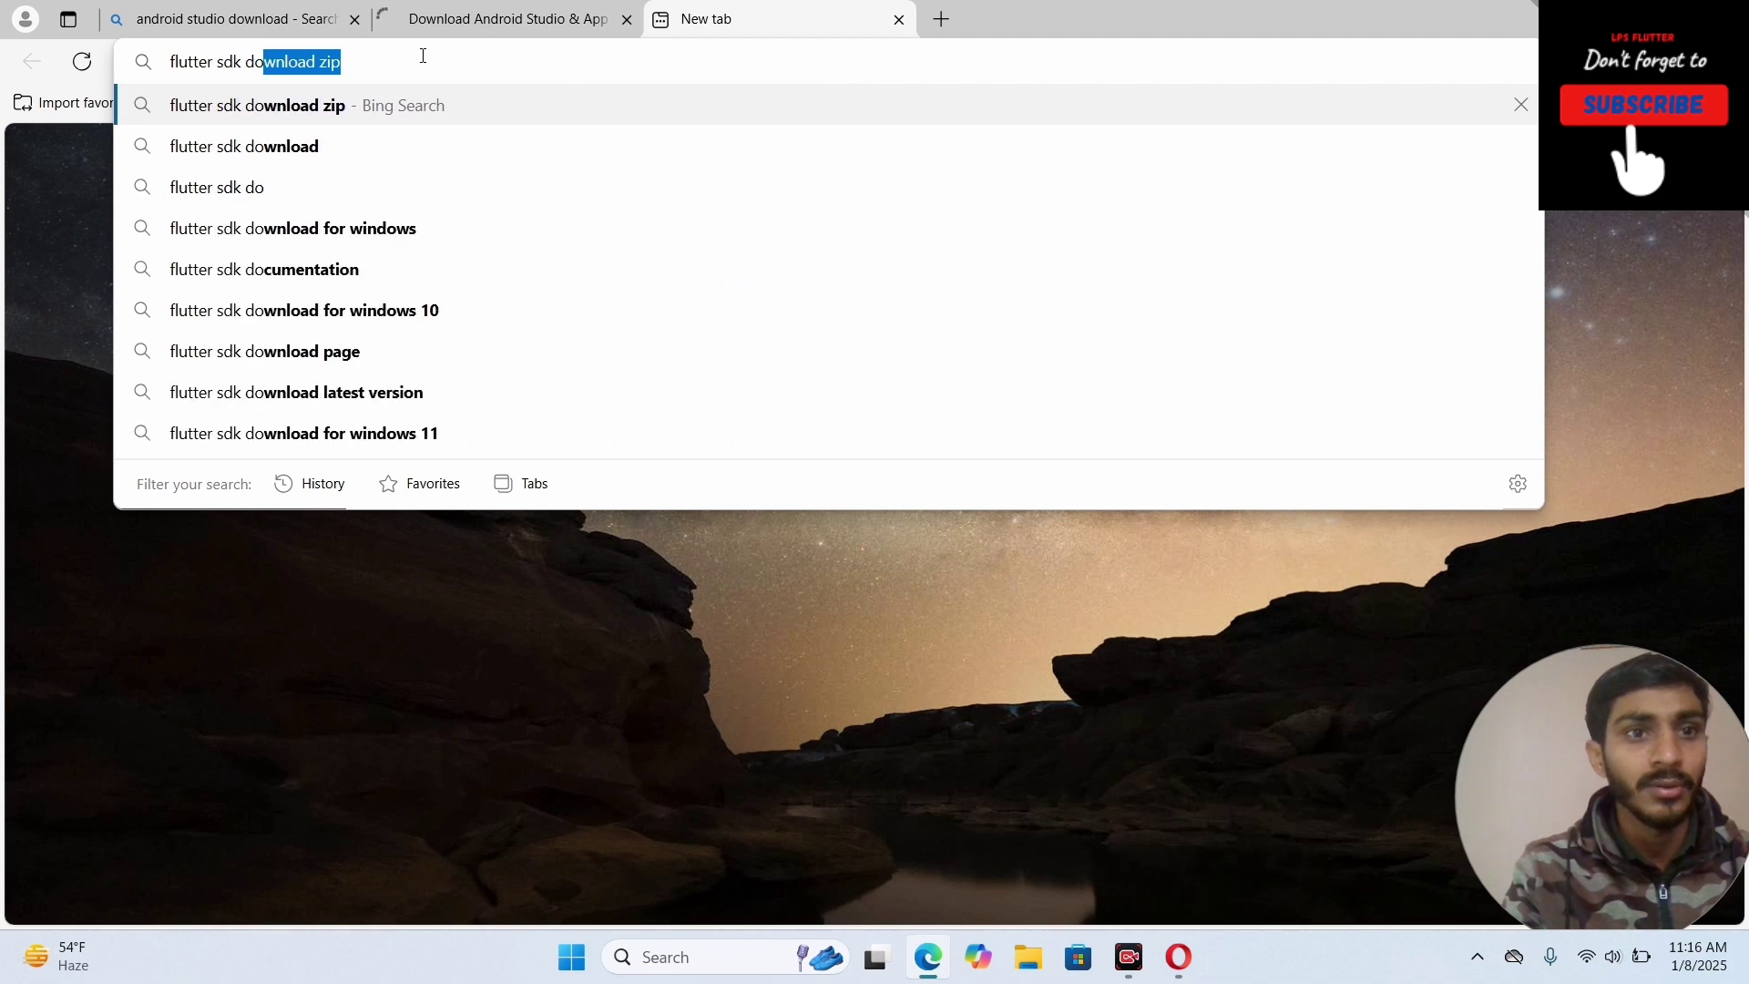
text(d)
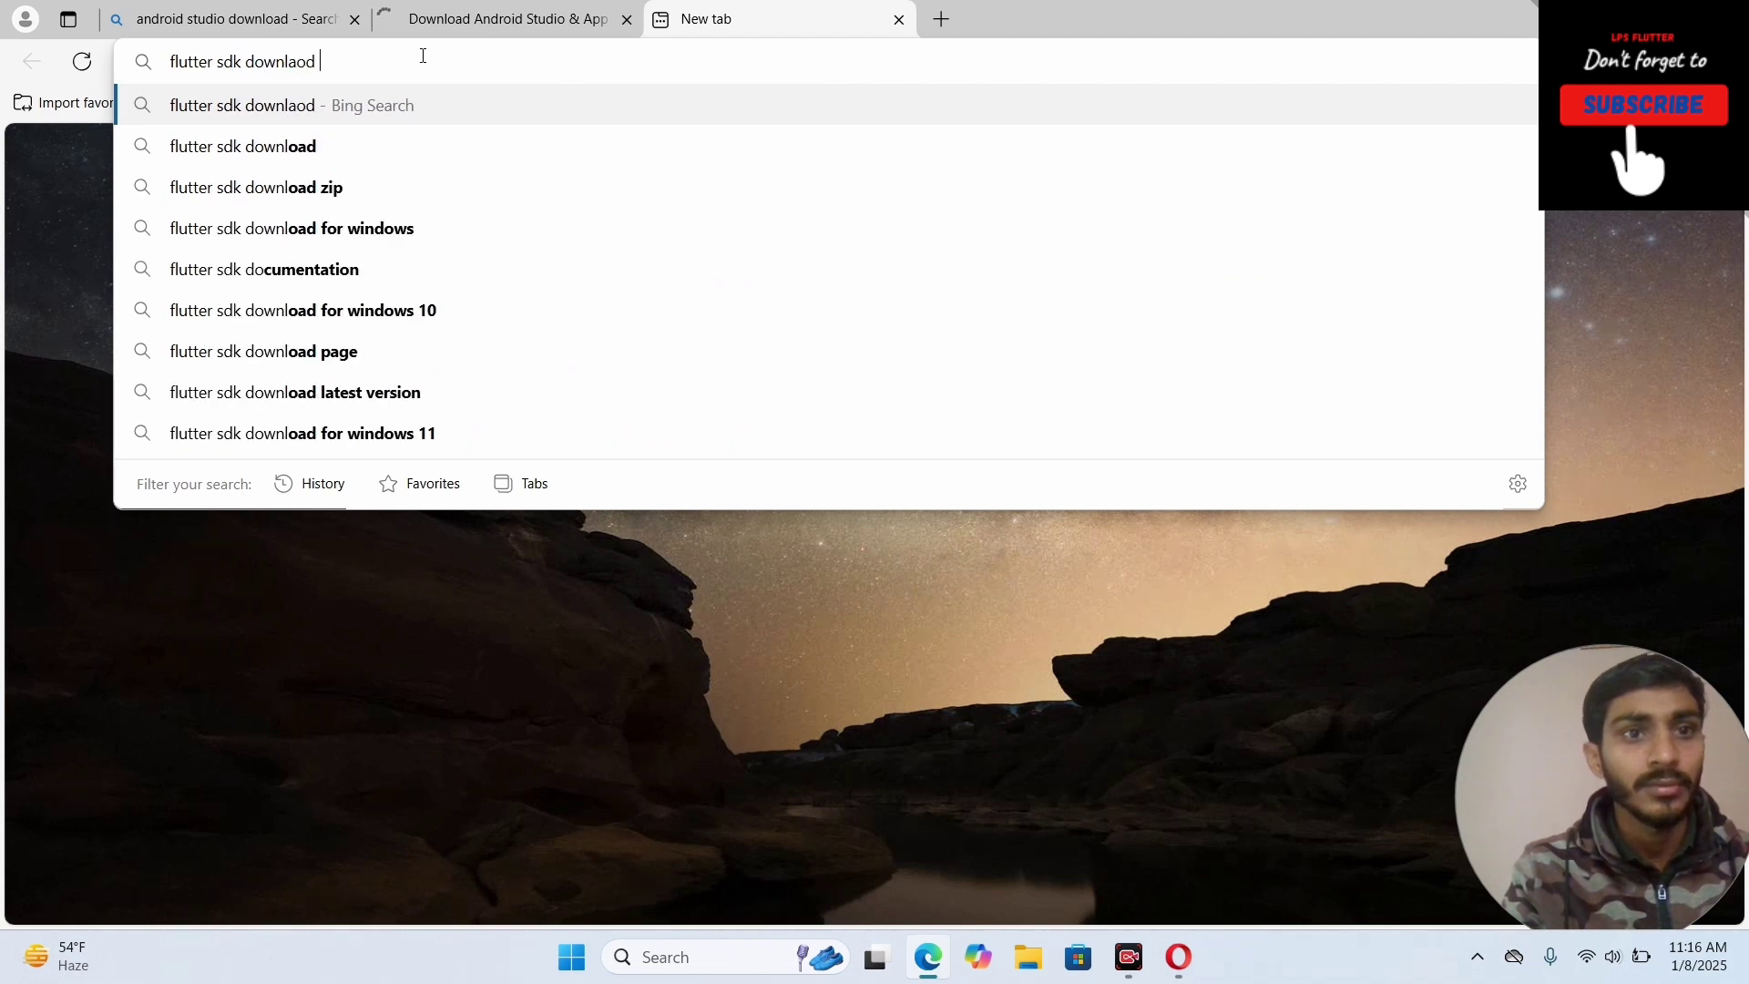
key(BackSpace)
key(BackSpace)
key(BackSpace)
text(oad)
key(Return)
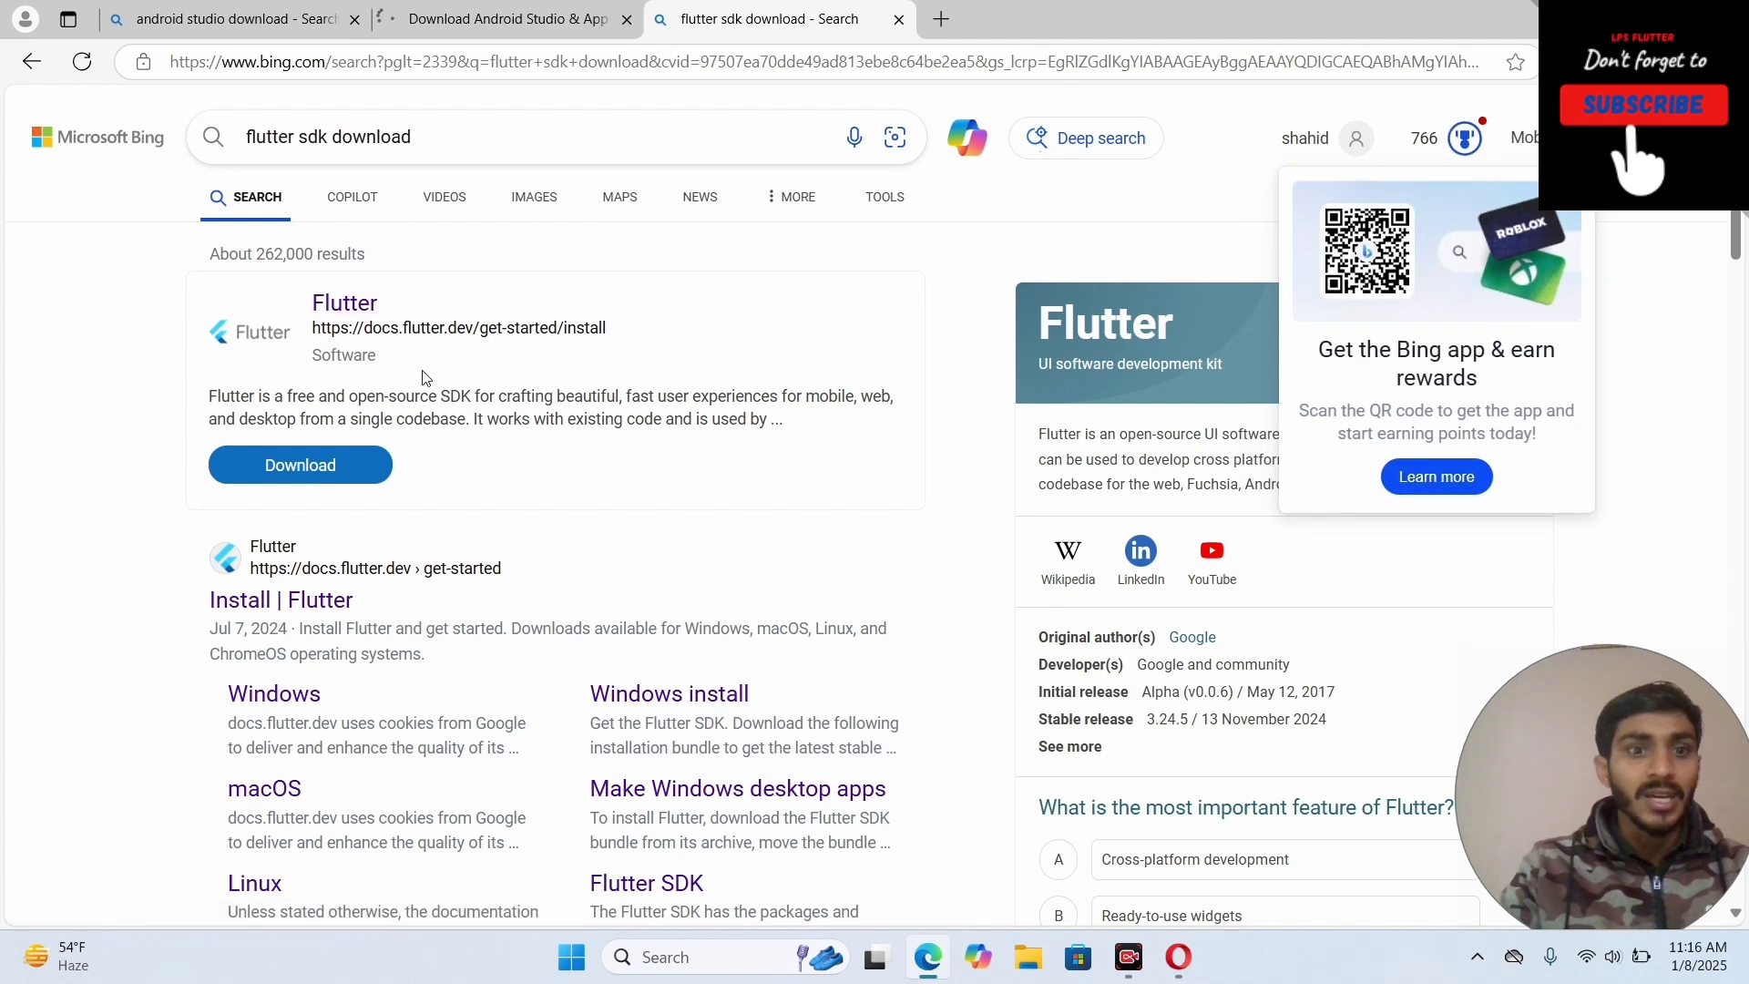
Open Flutter's install page from the results and choose Windows as the platform and Android as the app type.
click(293, 604)
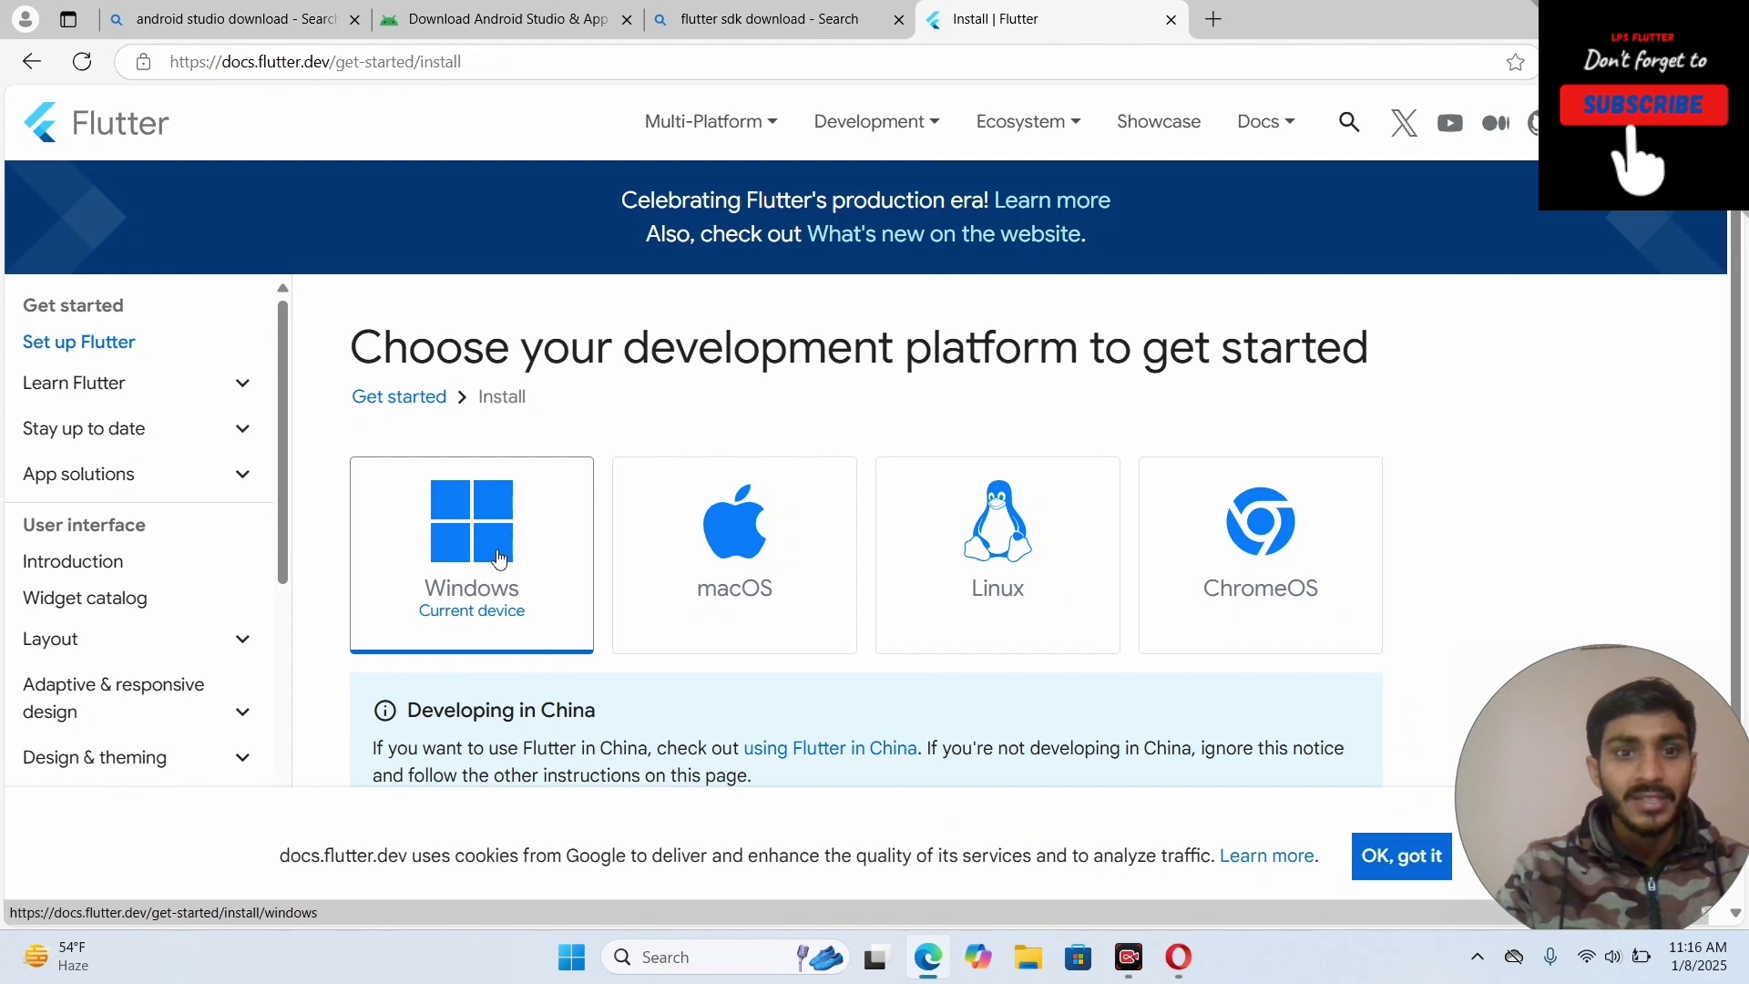
click(496, 557)
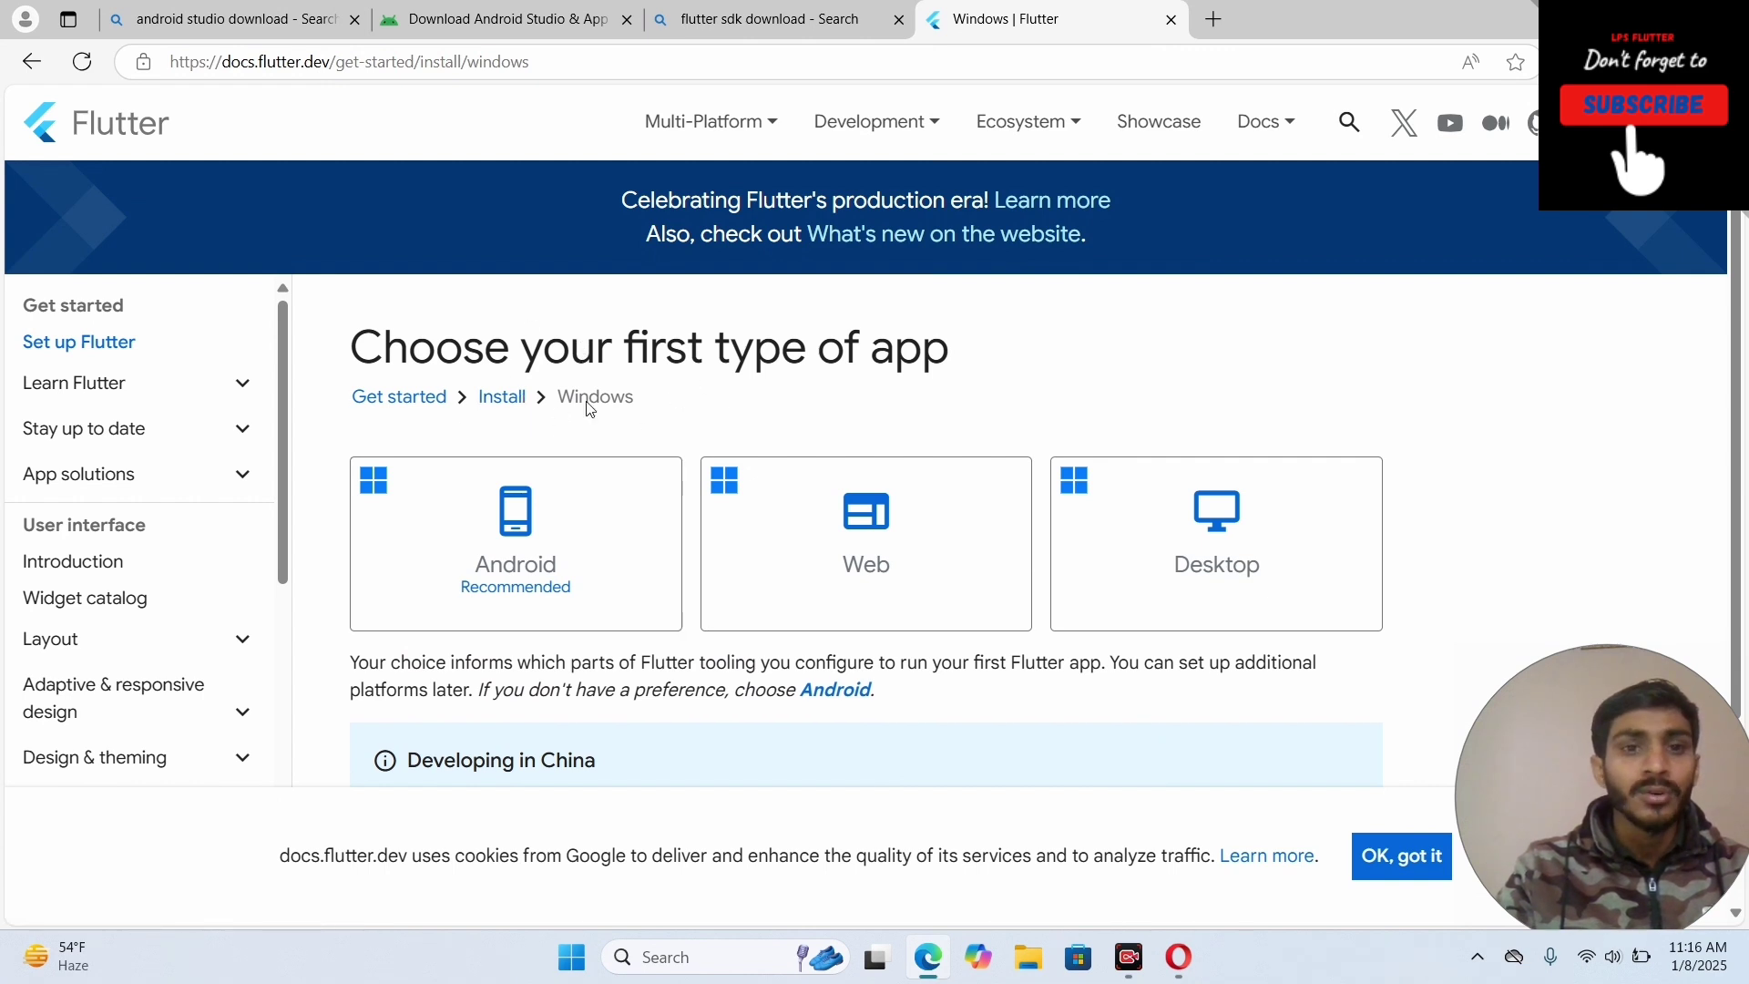
click(546, 537)
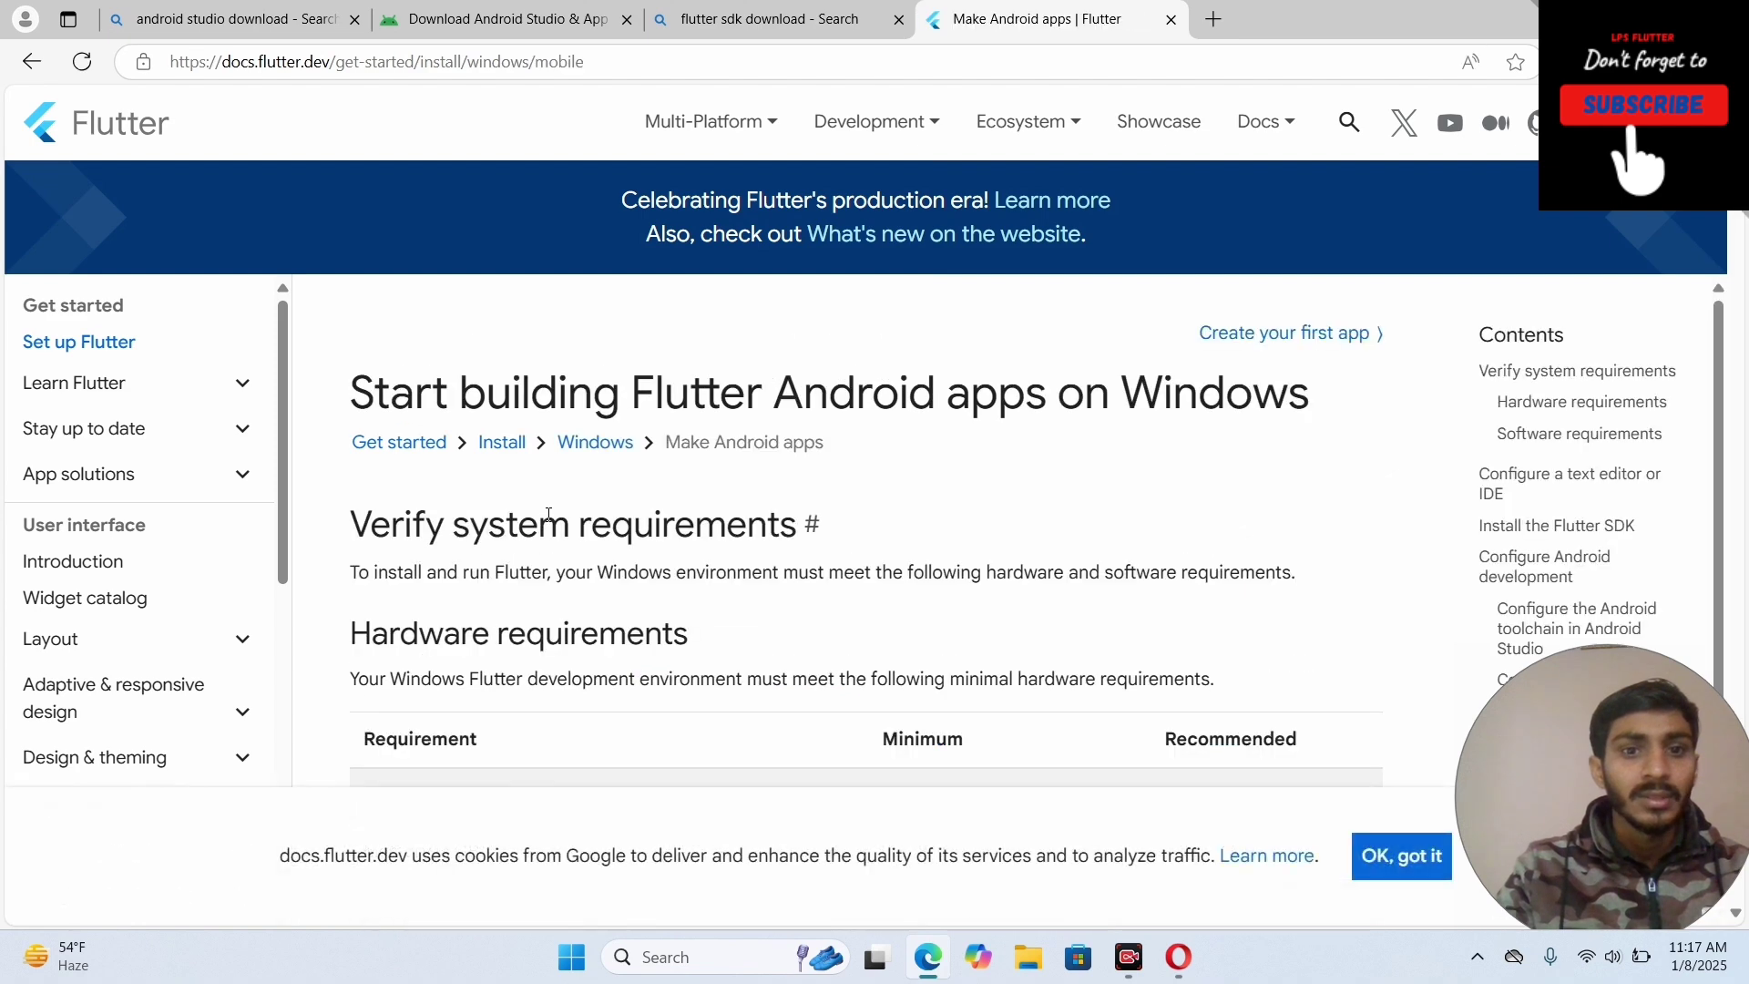
Download the flutter_windows_3.27.1-stable.zip bundle using the "Download and install" option of the Flutter SDK instructions.
scroll(548, 515, down, 7)
scroll(546, 460, down, 3)
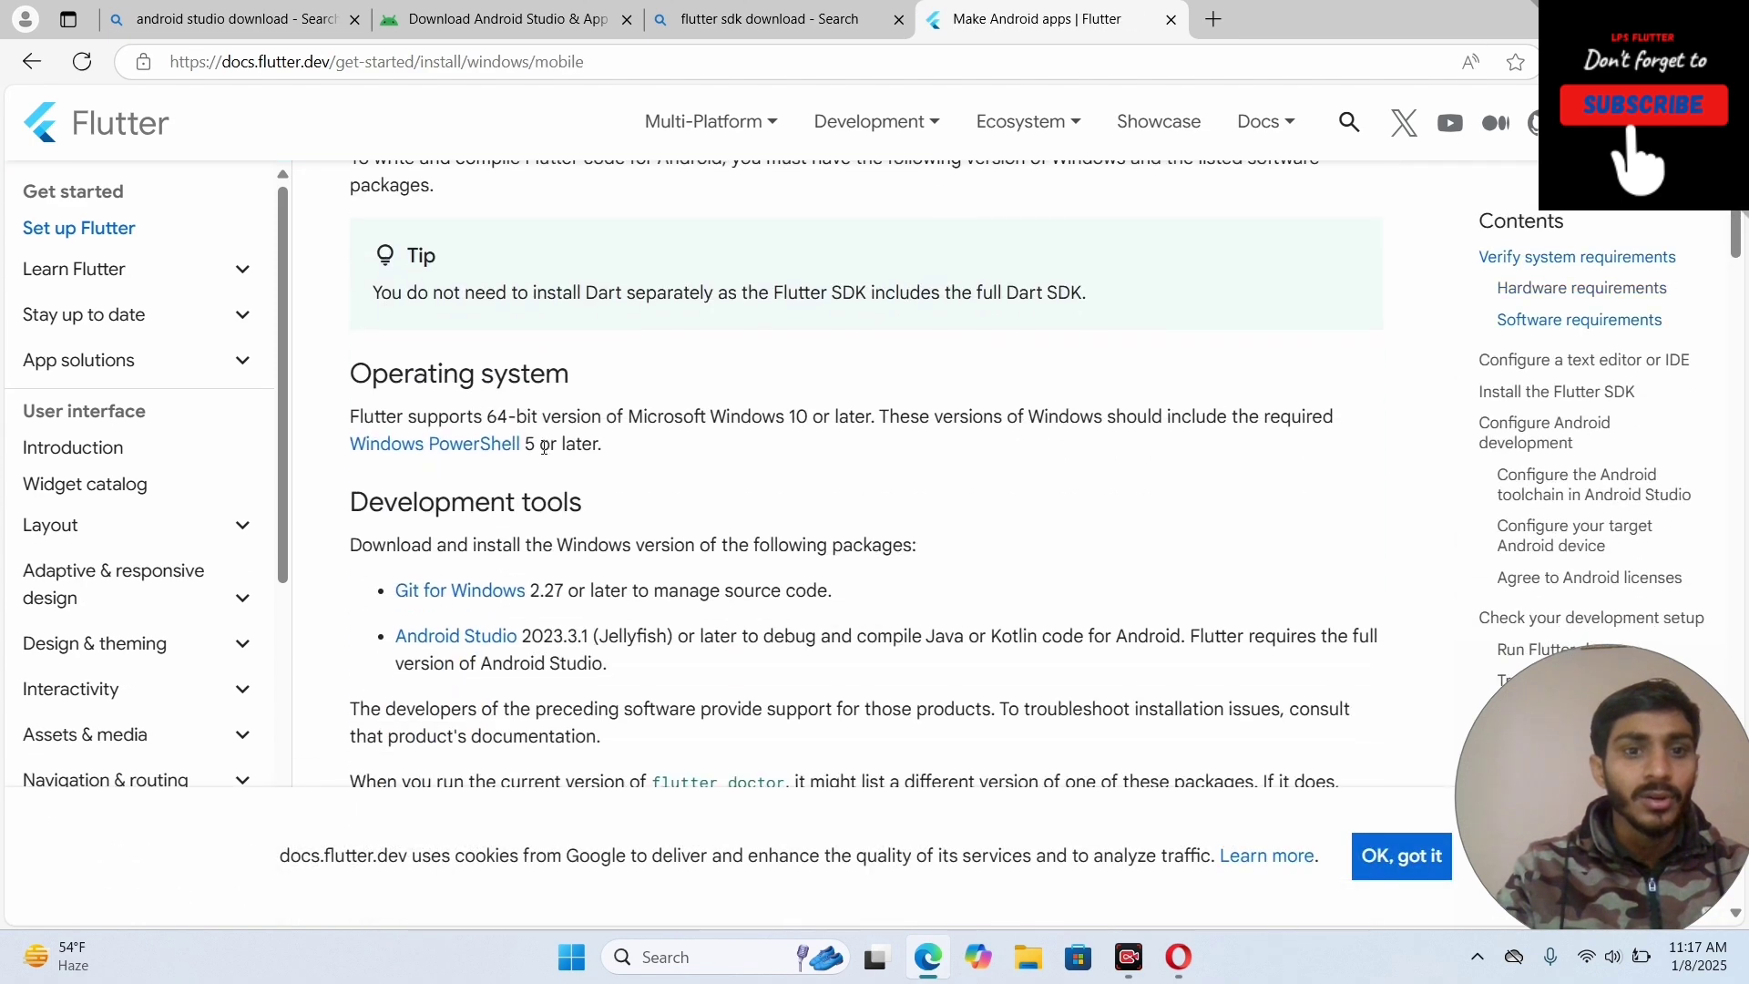
scroll(547, 446, down, 9)
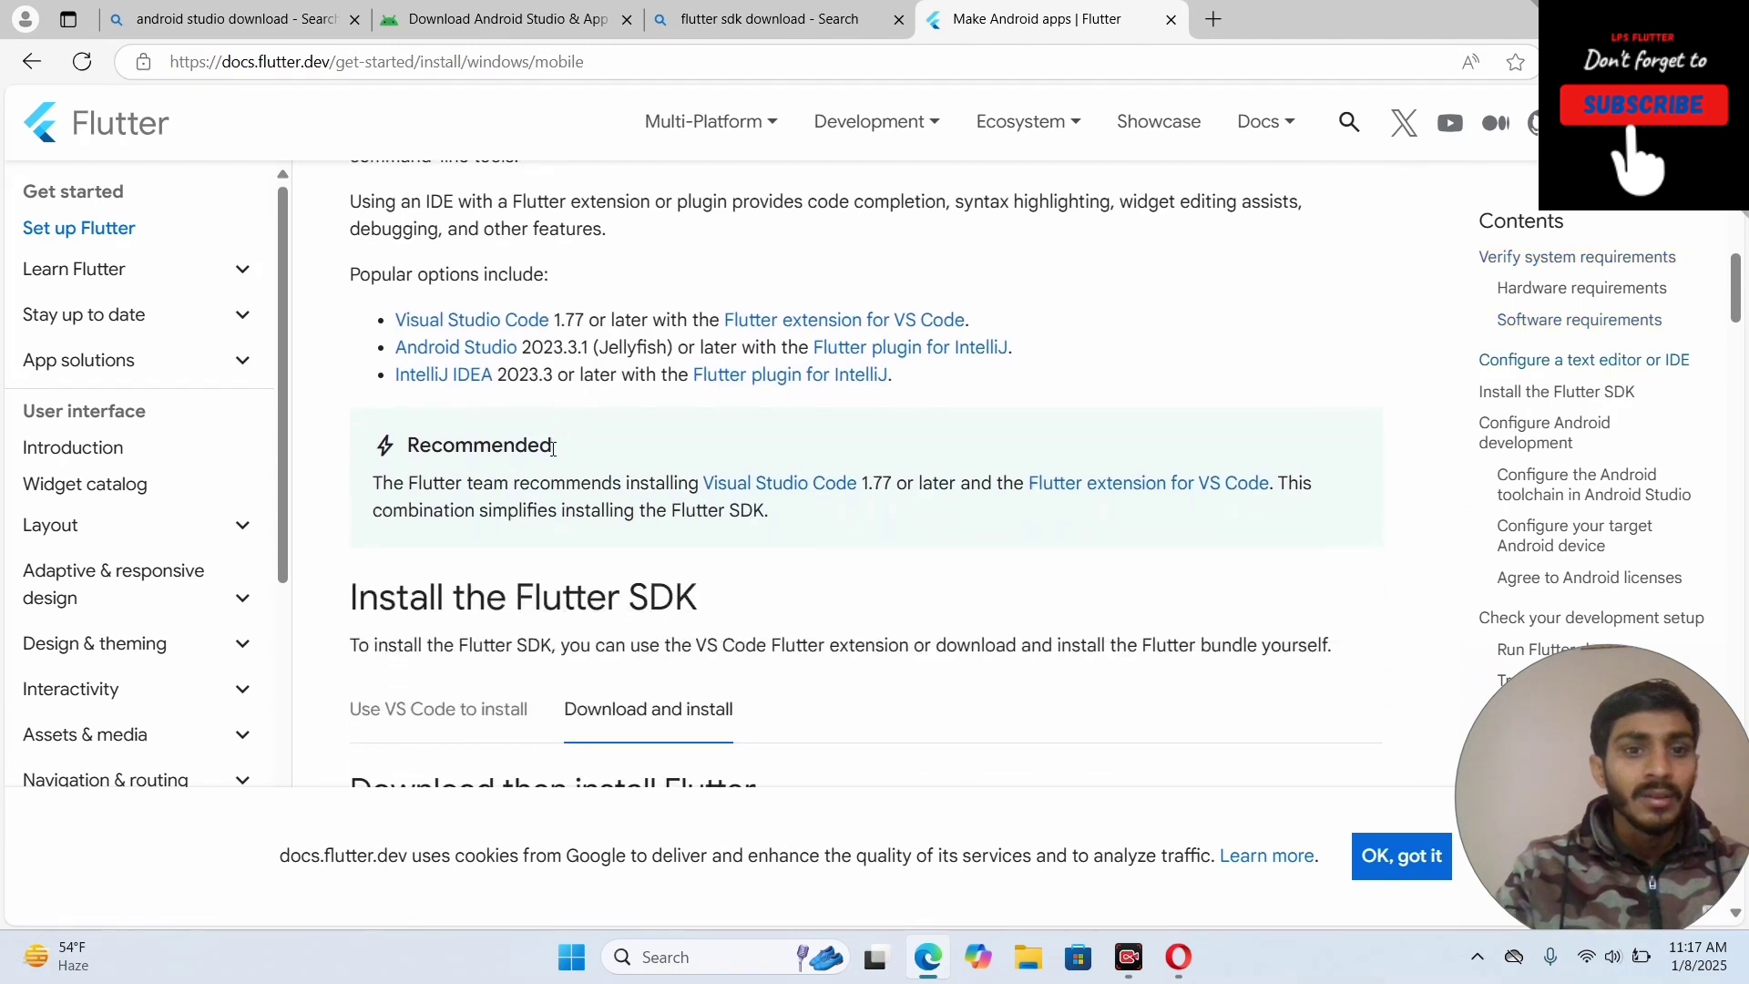
scroll(510, 464, down, 1)
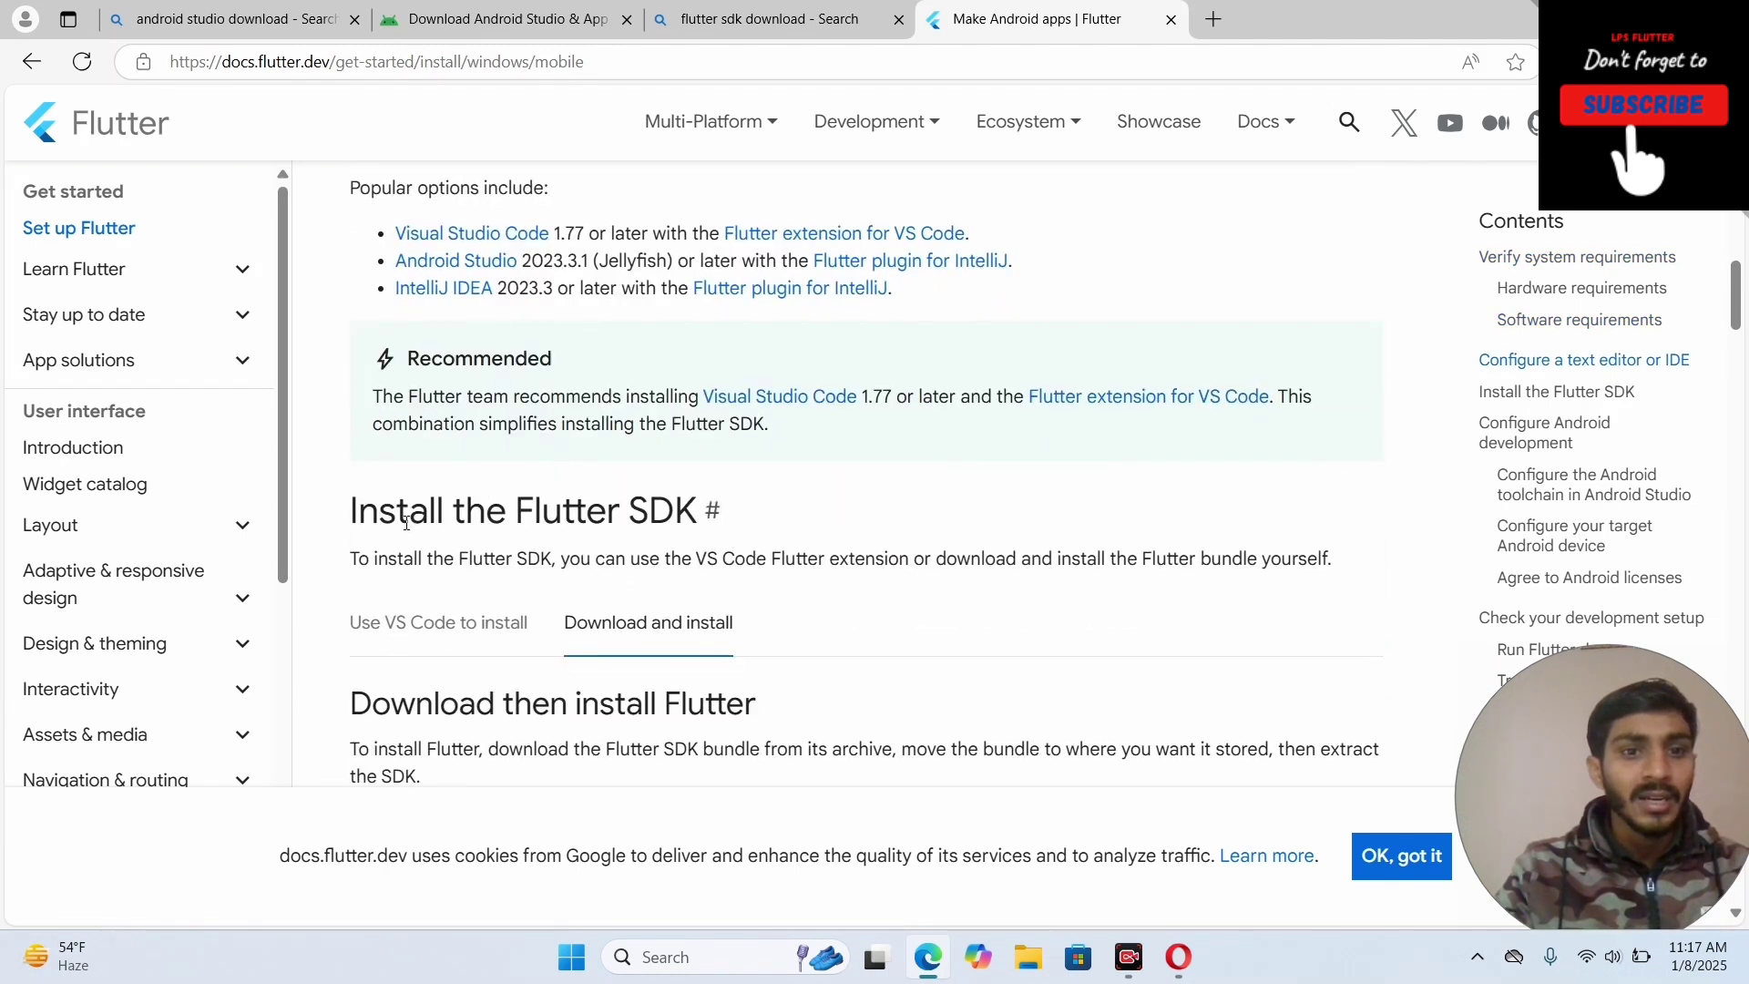
click(450, 628)
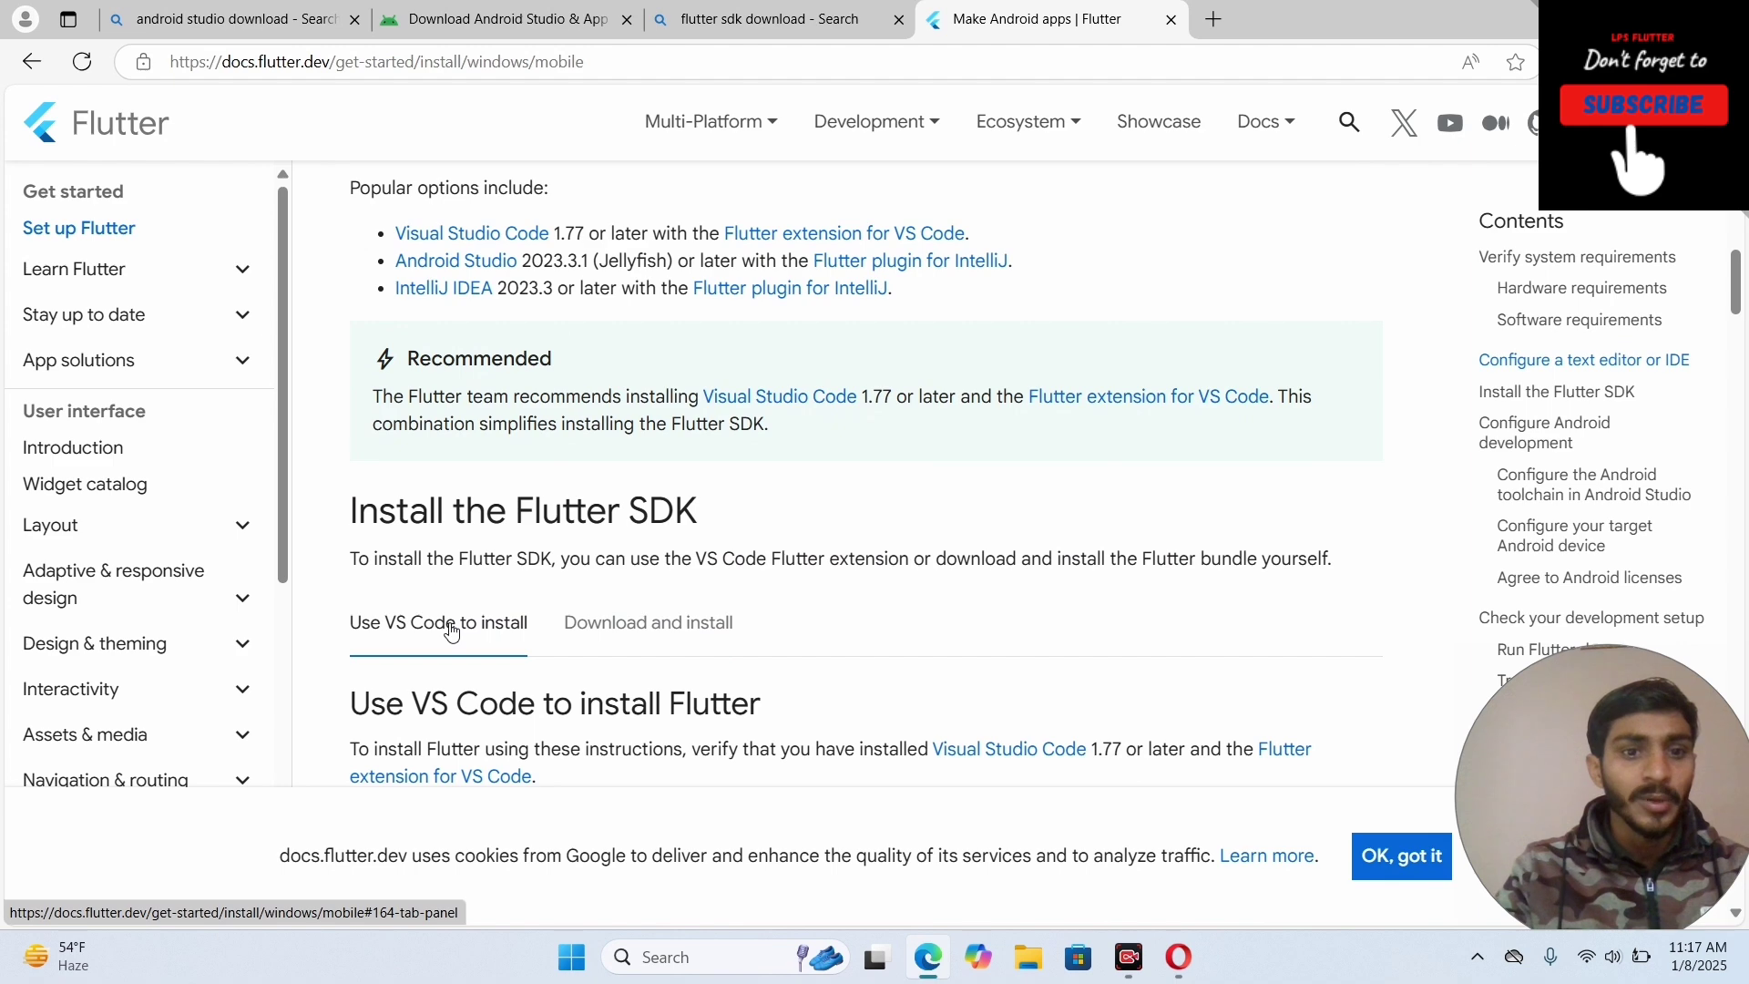
click(615, 642)
scroll(583, 510, down, 4)
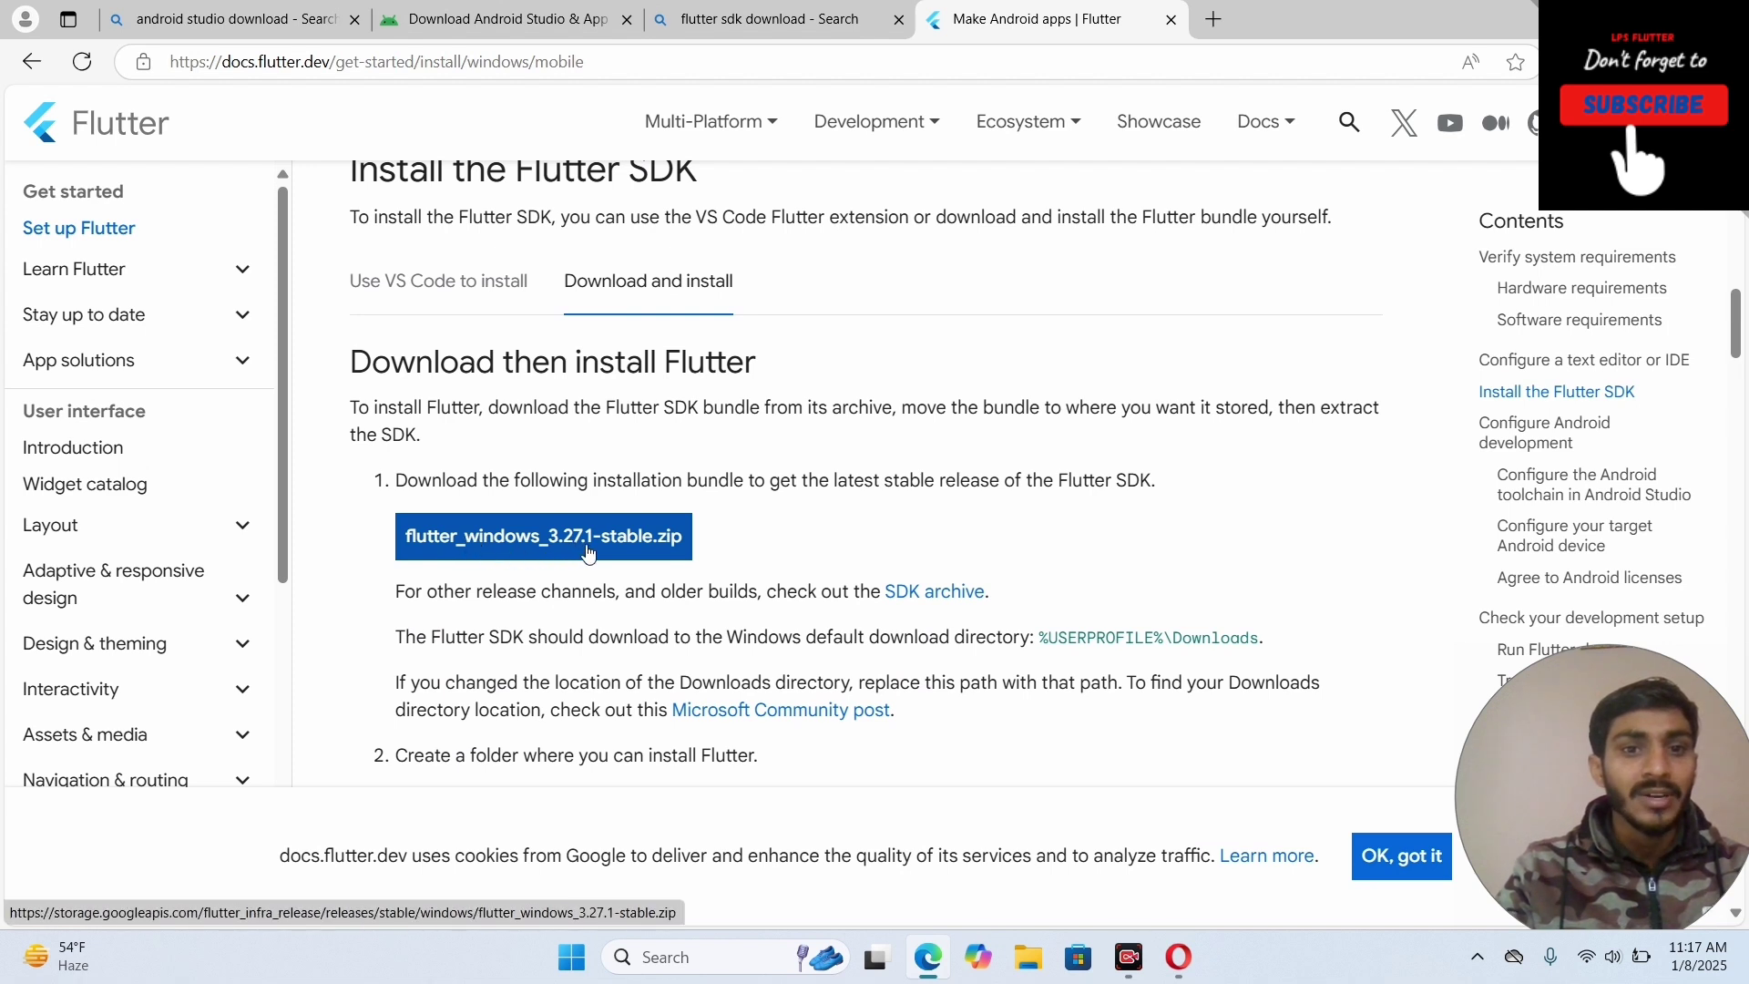
click(588, 553)
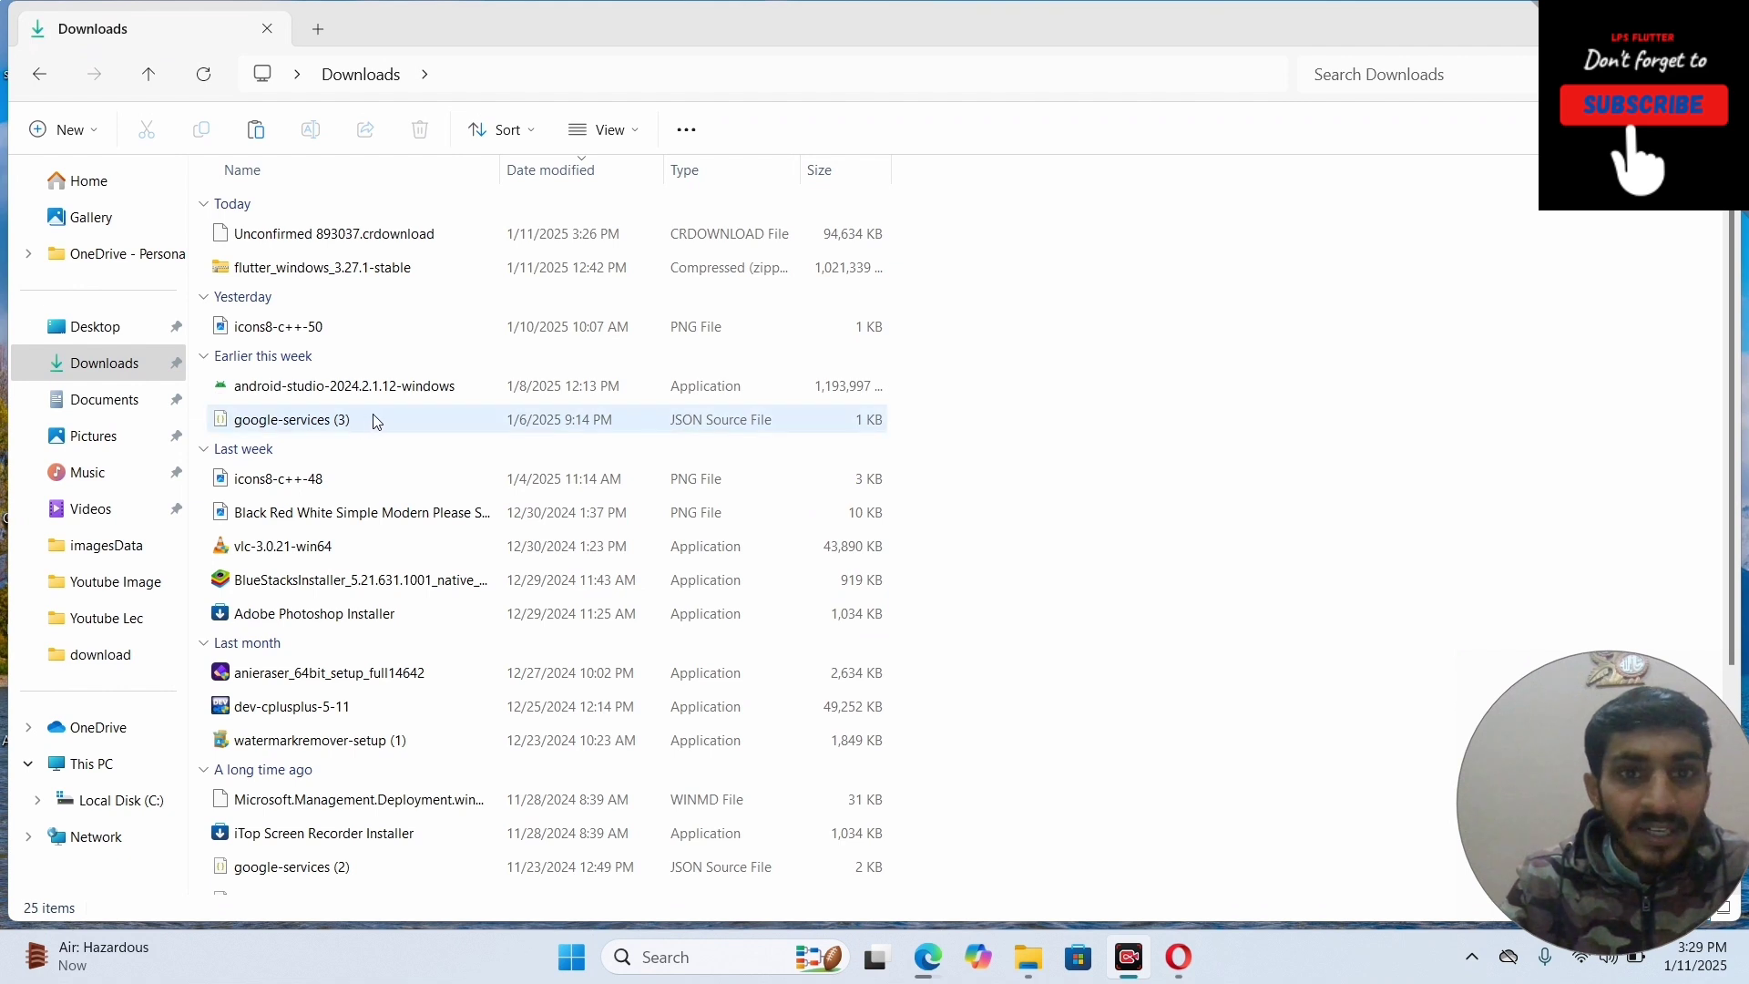
Run the android-studio-2024.2.1.12-windows installer from the Downloads folder and uninstall the previous Android Studio version.
double_click(319, 390)
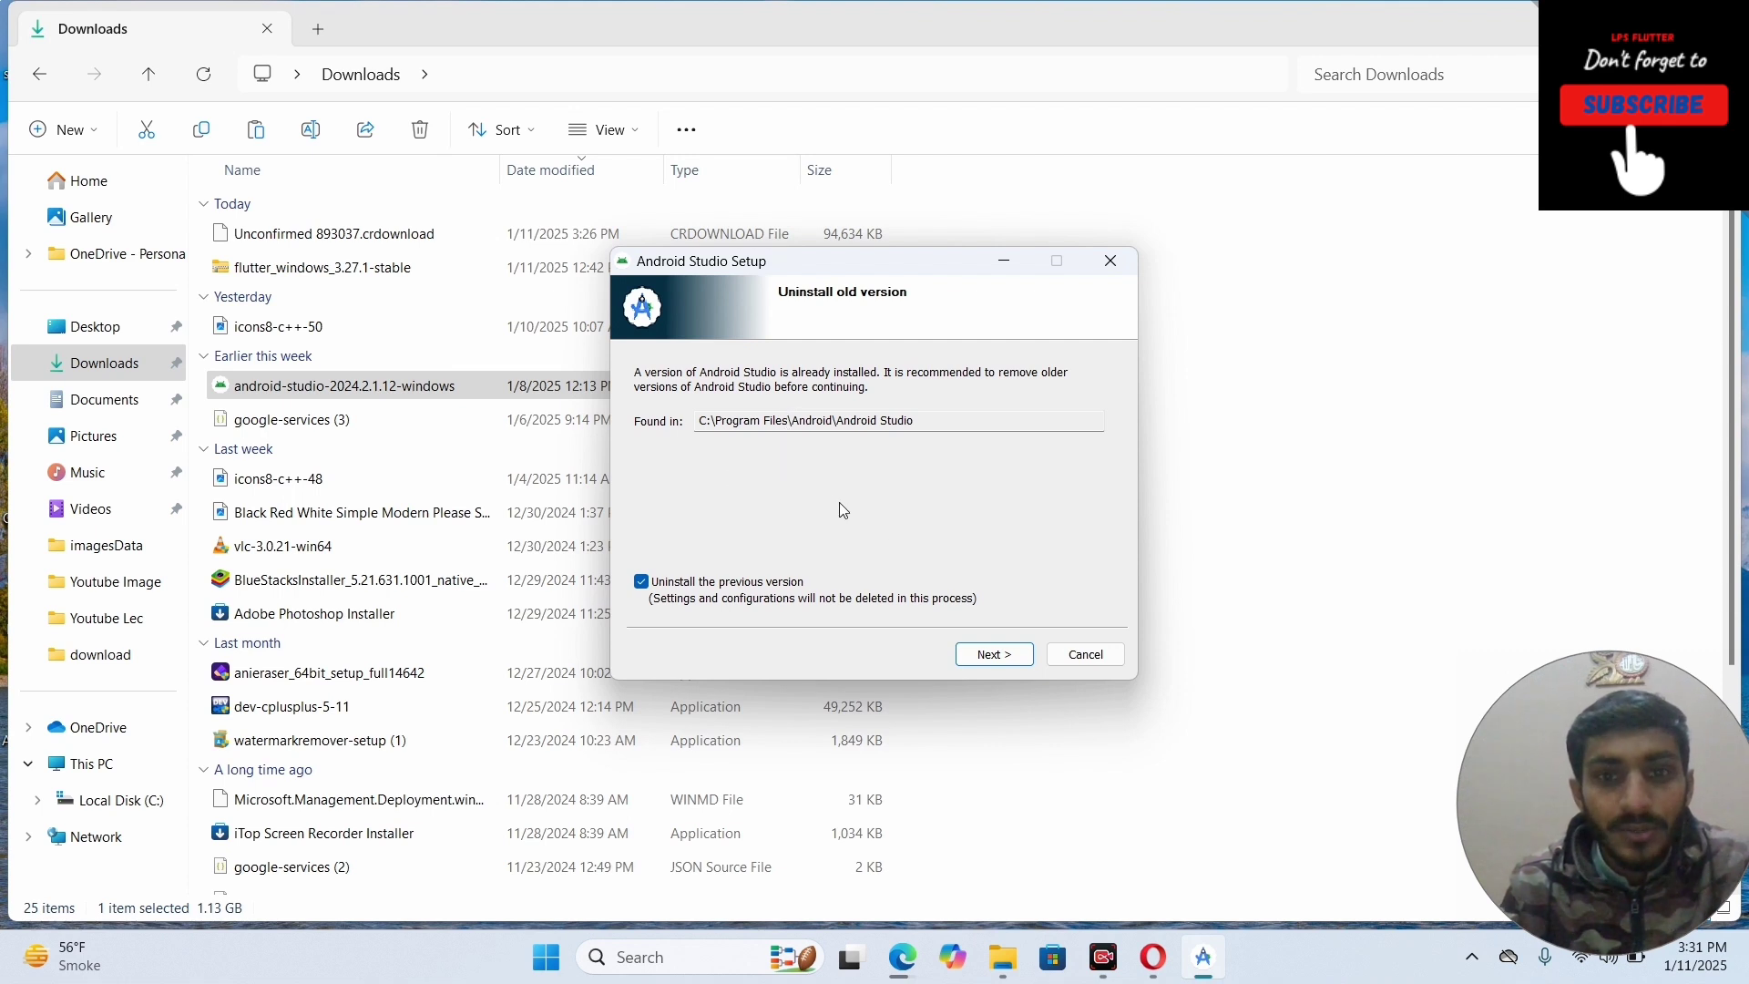
click(987, 659)
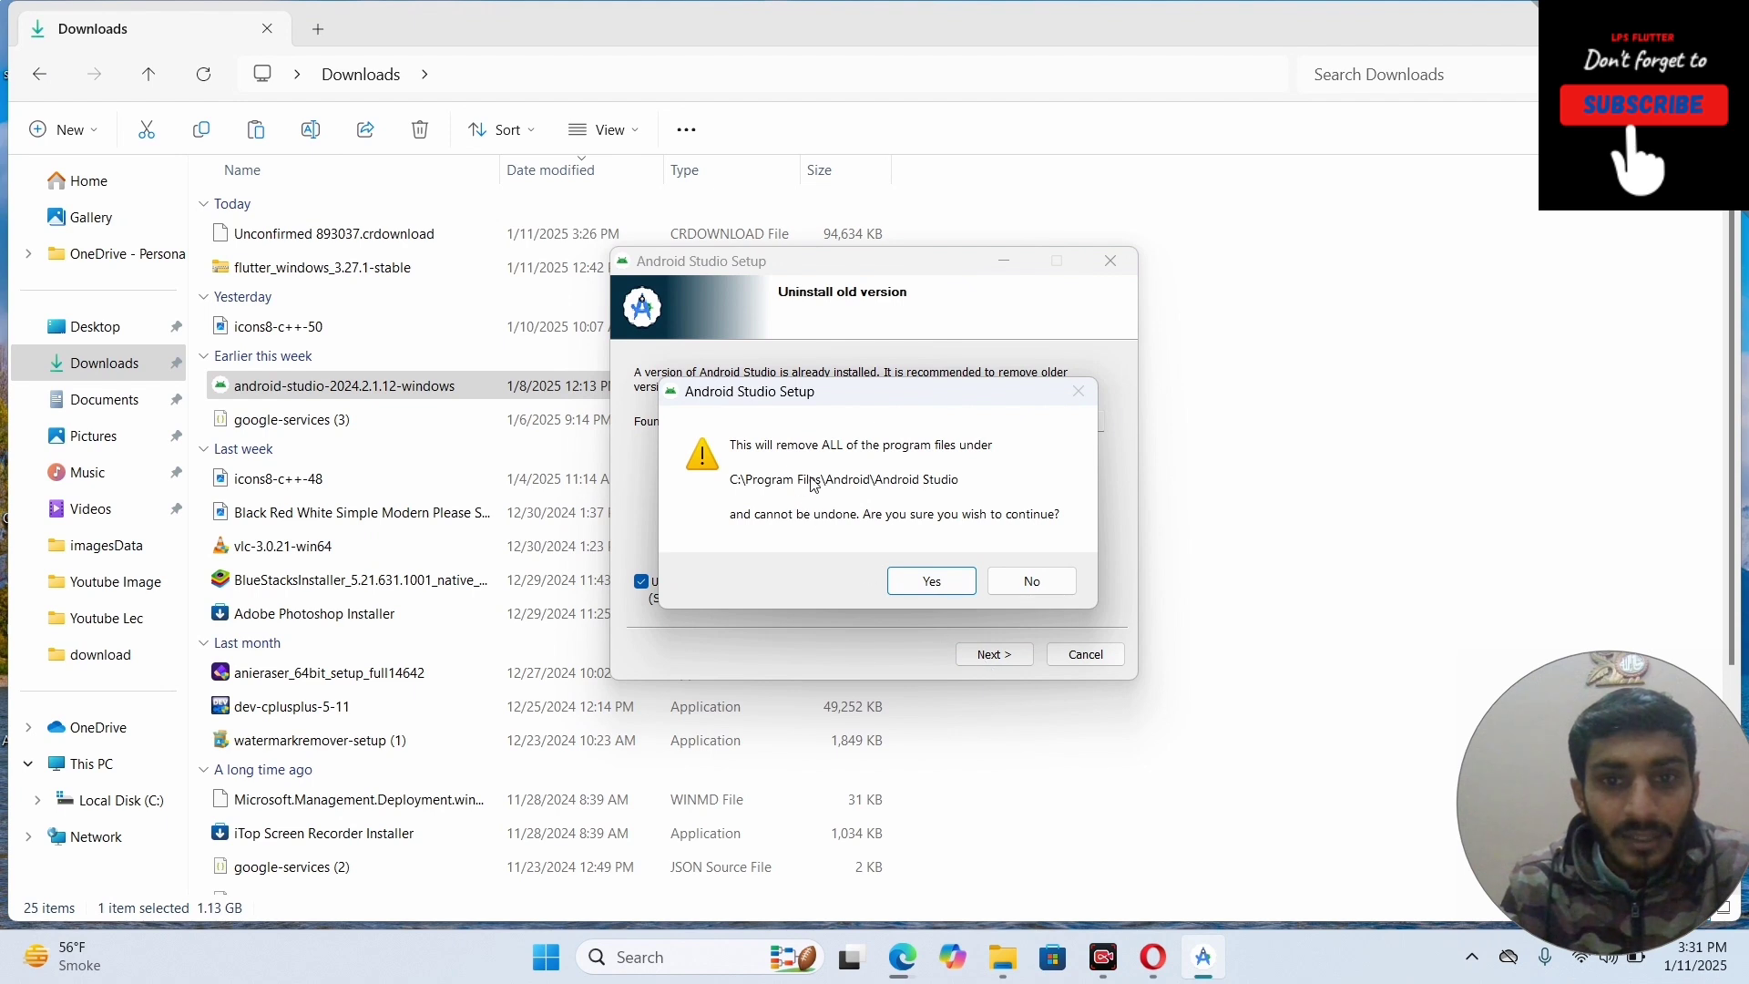
click(931, 583)
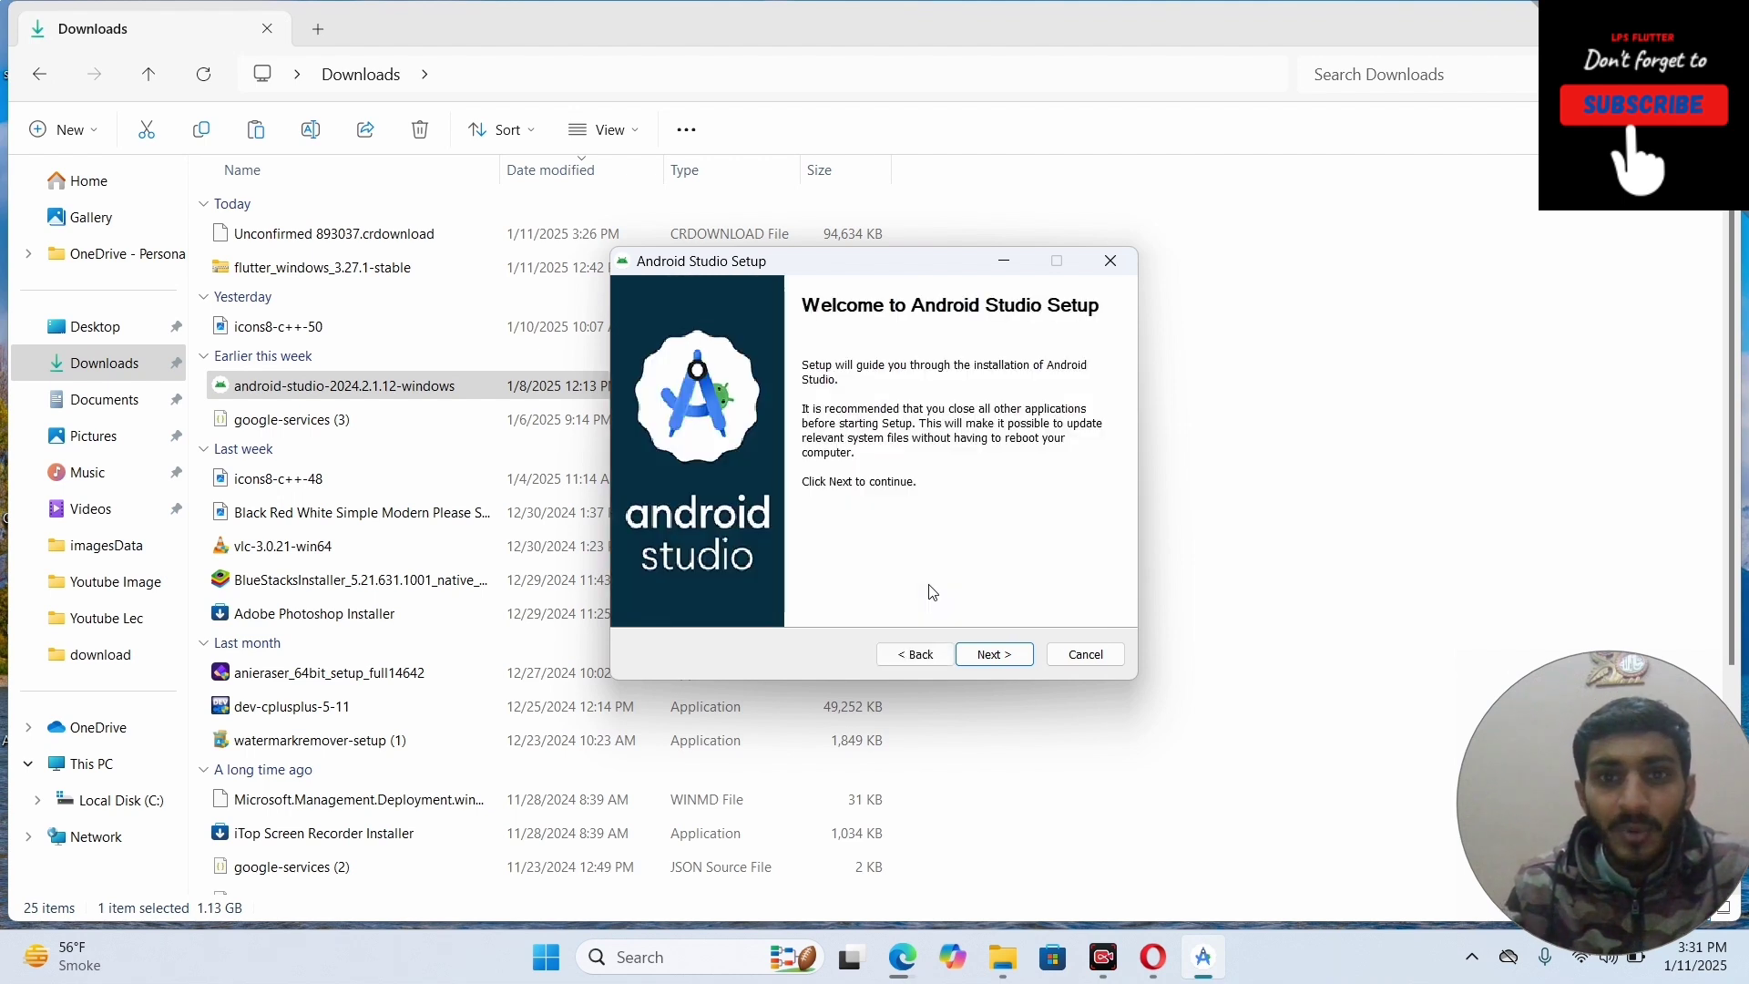
Install Android Studio with Android Virtual Device in C:\Program Files\Android\Android Studio, using the Android Studio Start Menu folder.
click(999, 657)
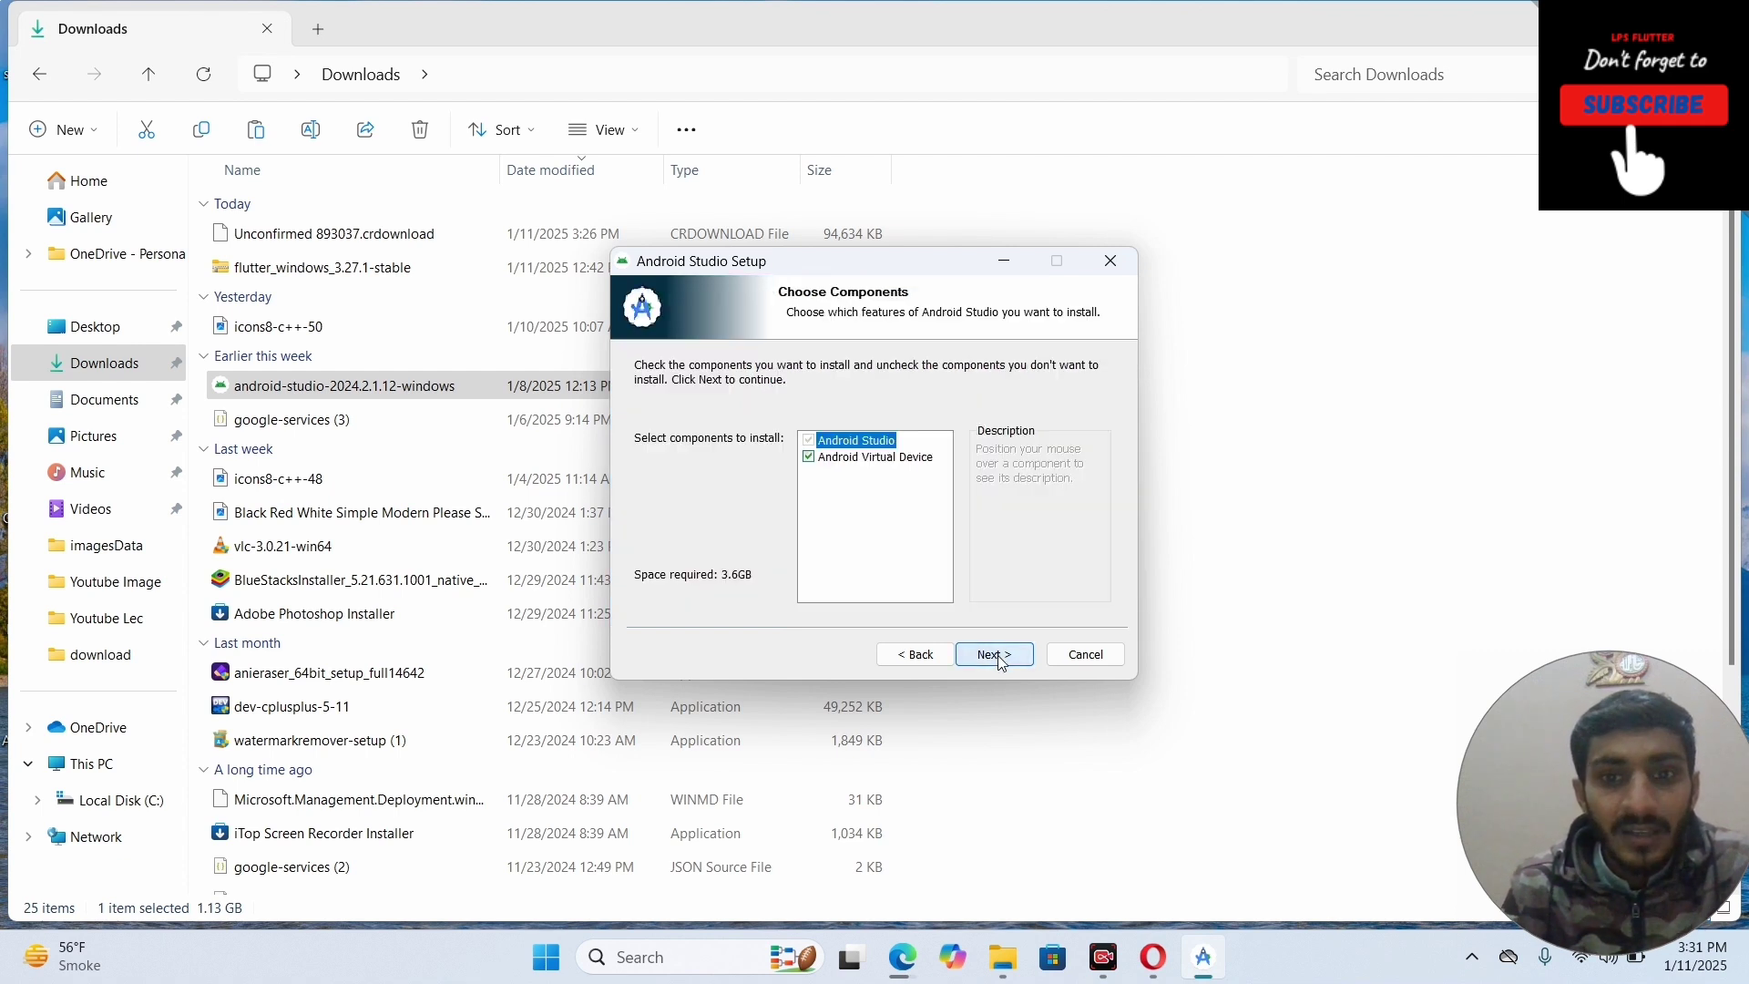
click(998, 654)
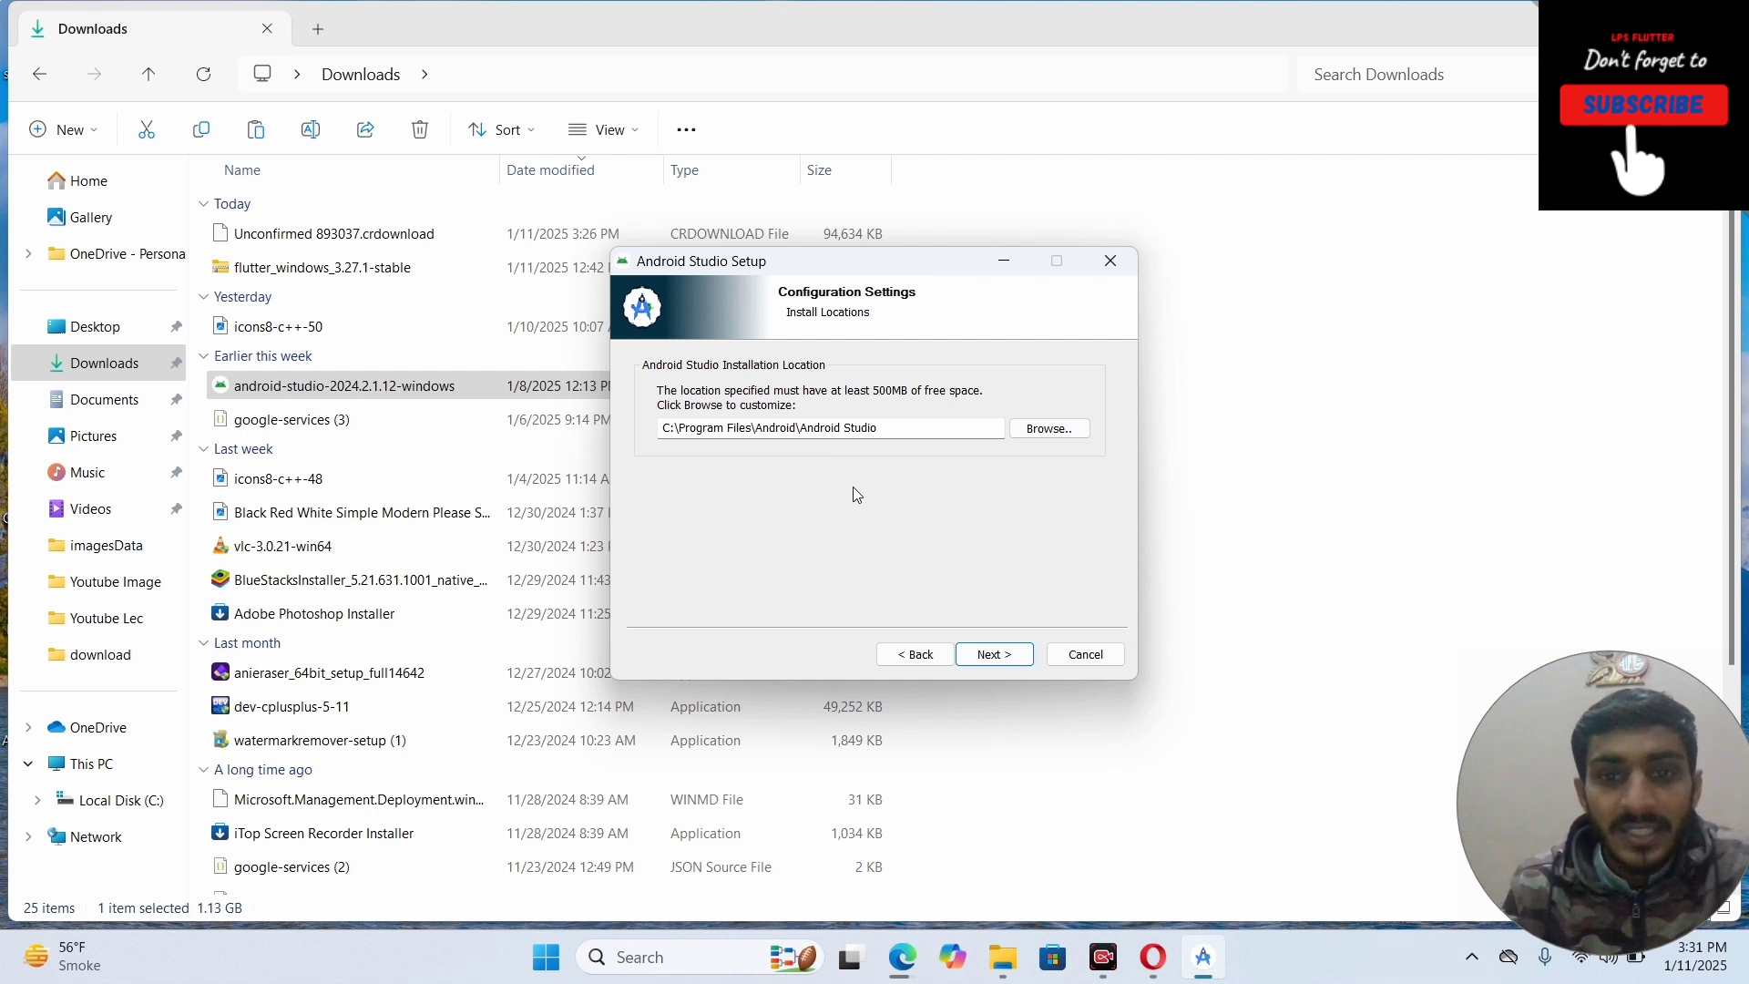
click(984, 656)
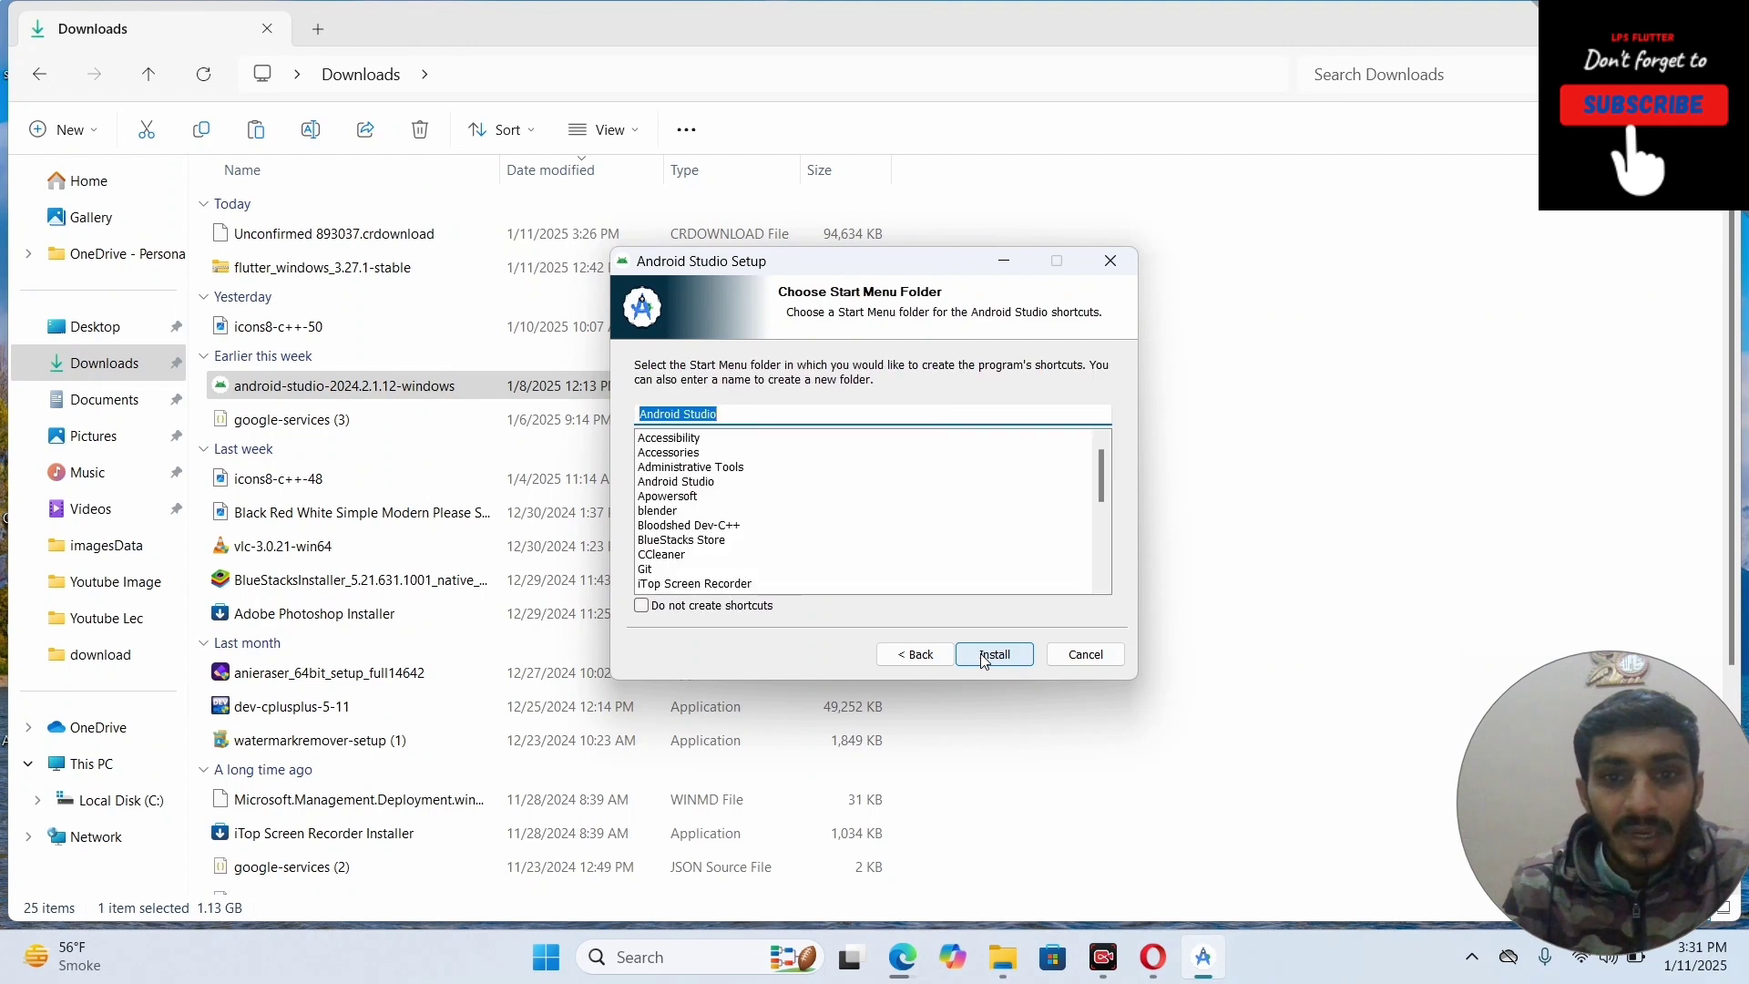
click(984, 656)
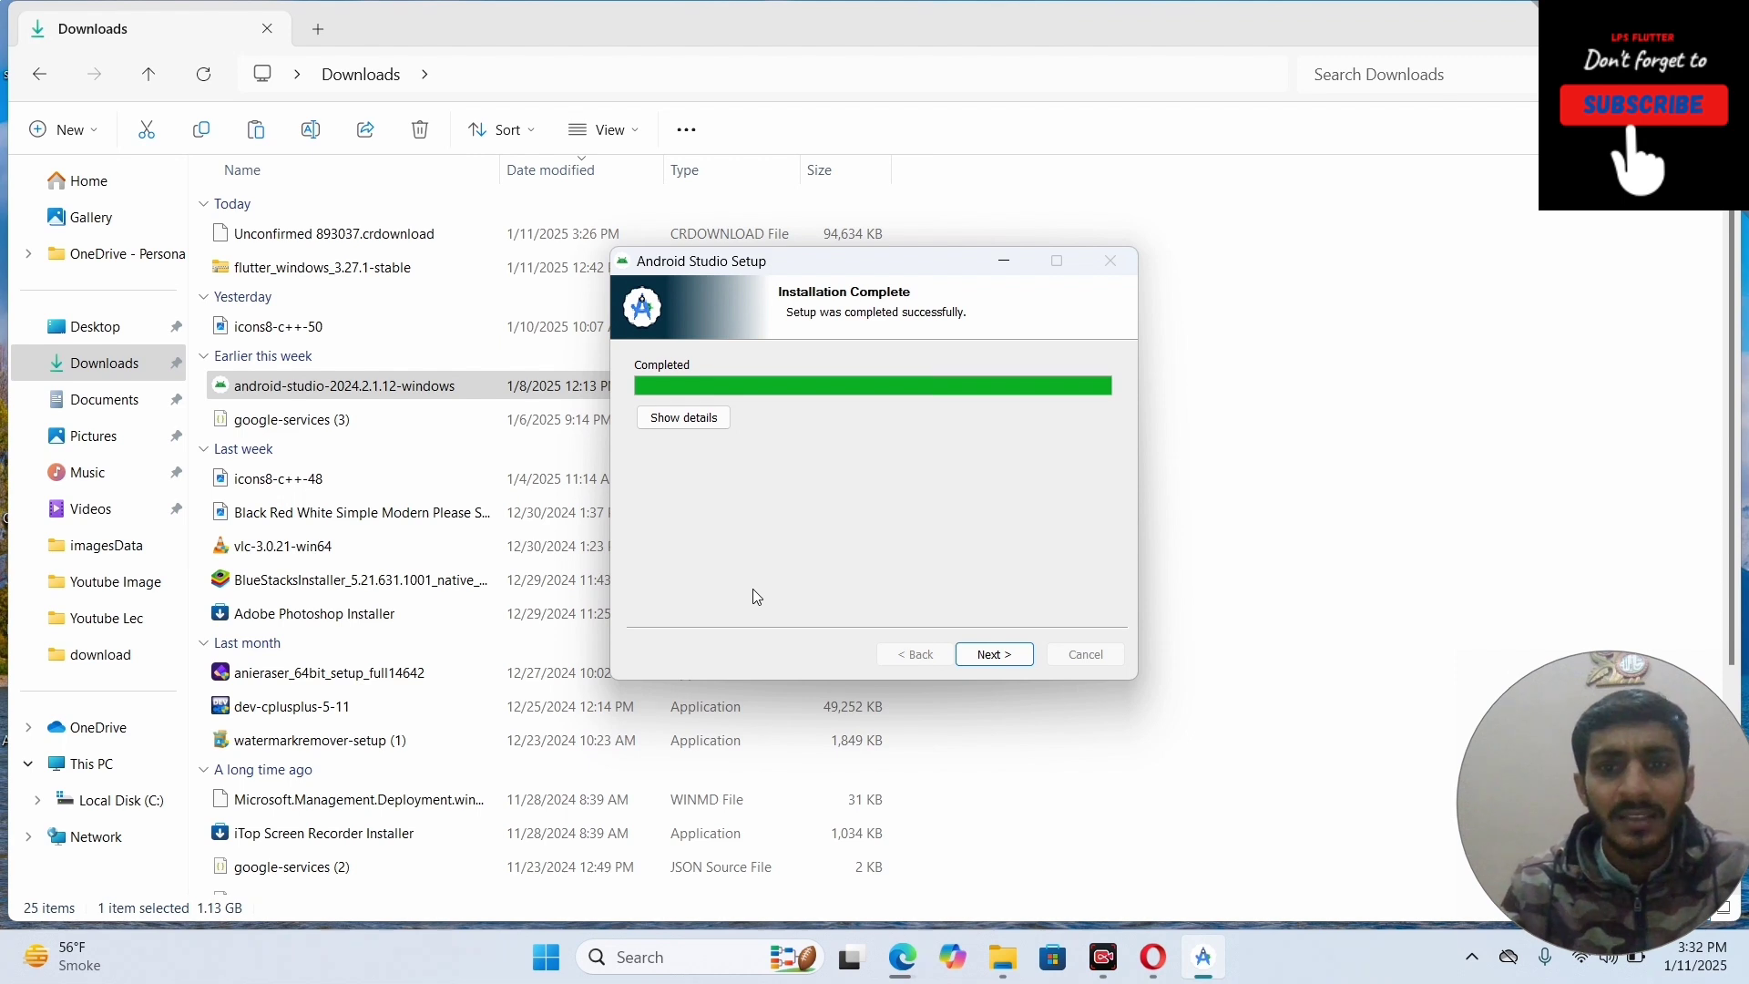
Complete the Android Studio setup with Start Android Studio enabled, and bring the launched Android Studio project window into view.
click(988, 654)
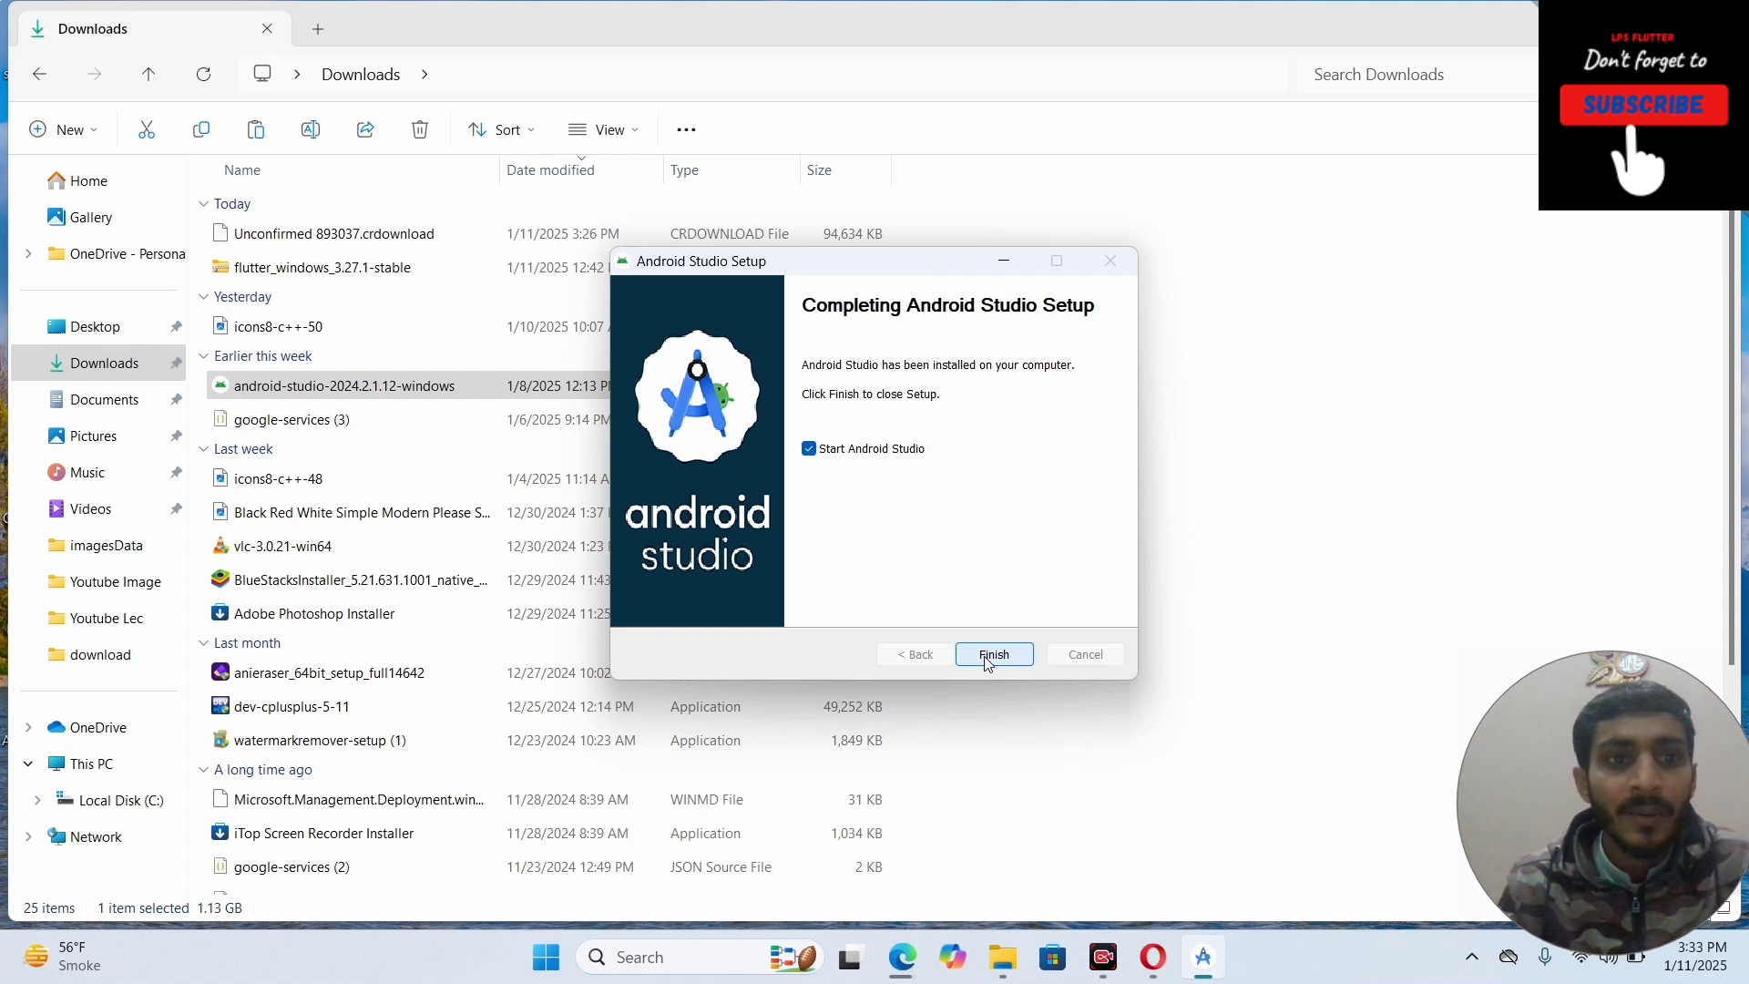
click(990, 657)
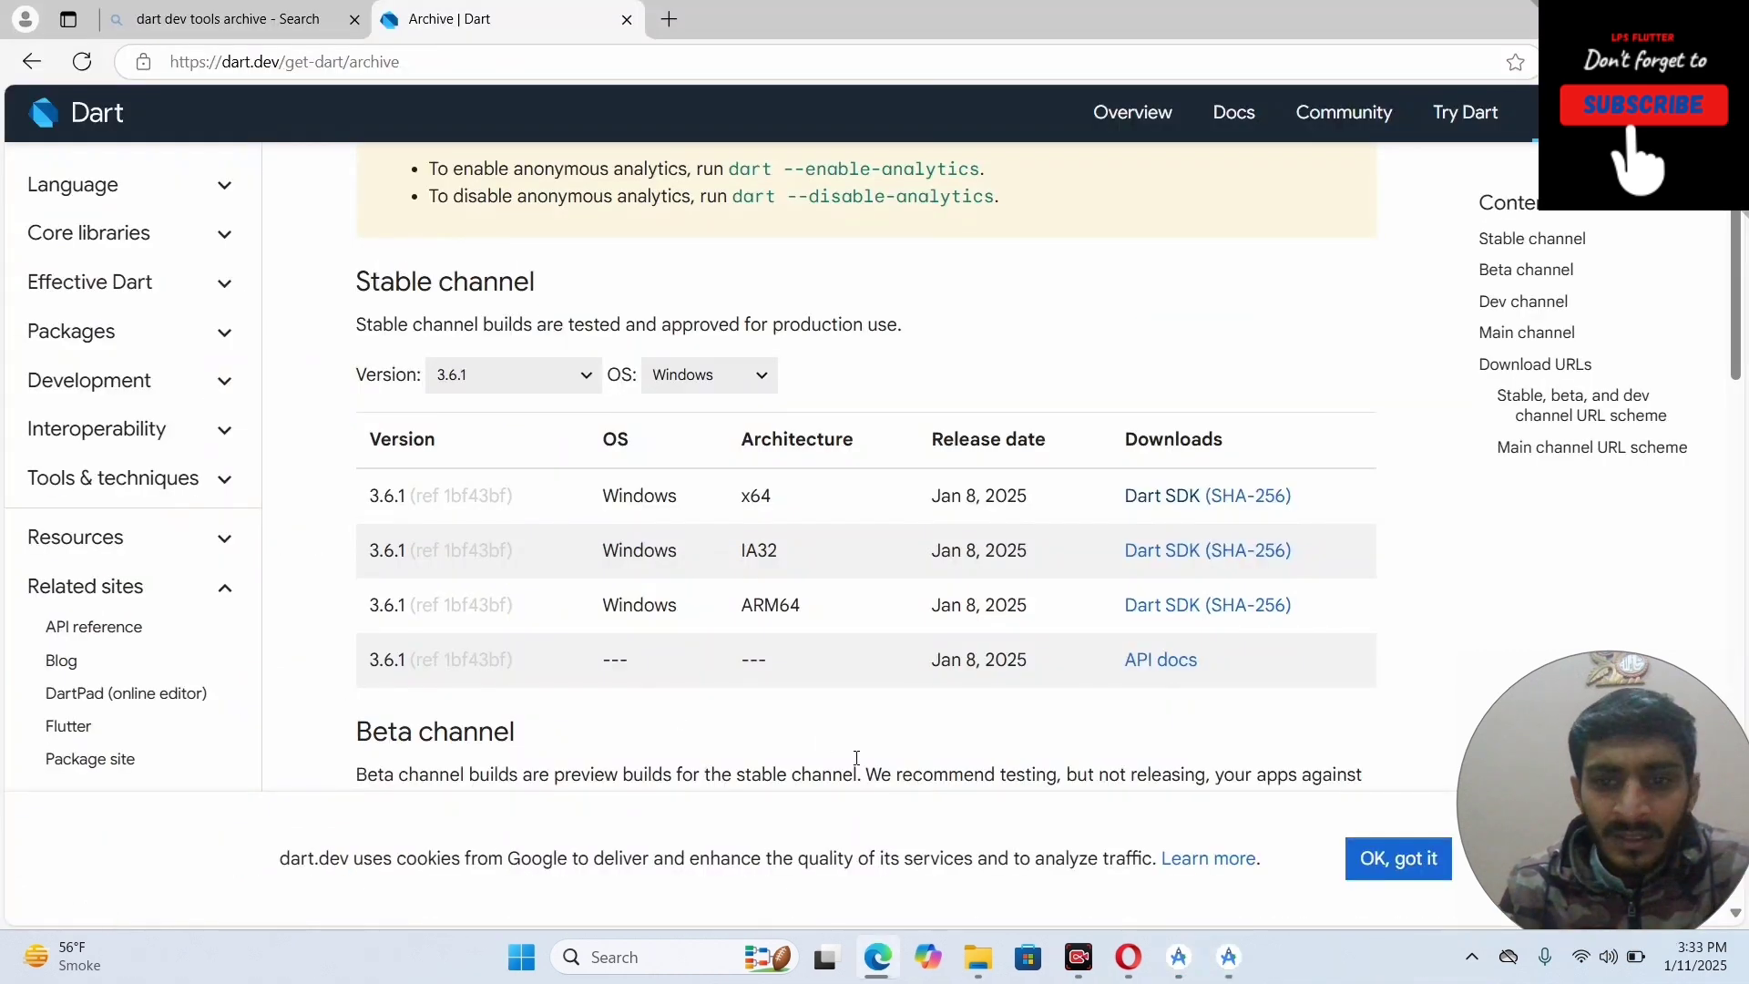
click(1229, 956)
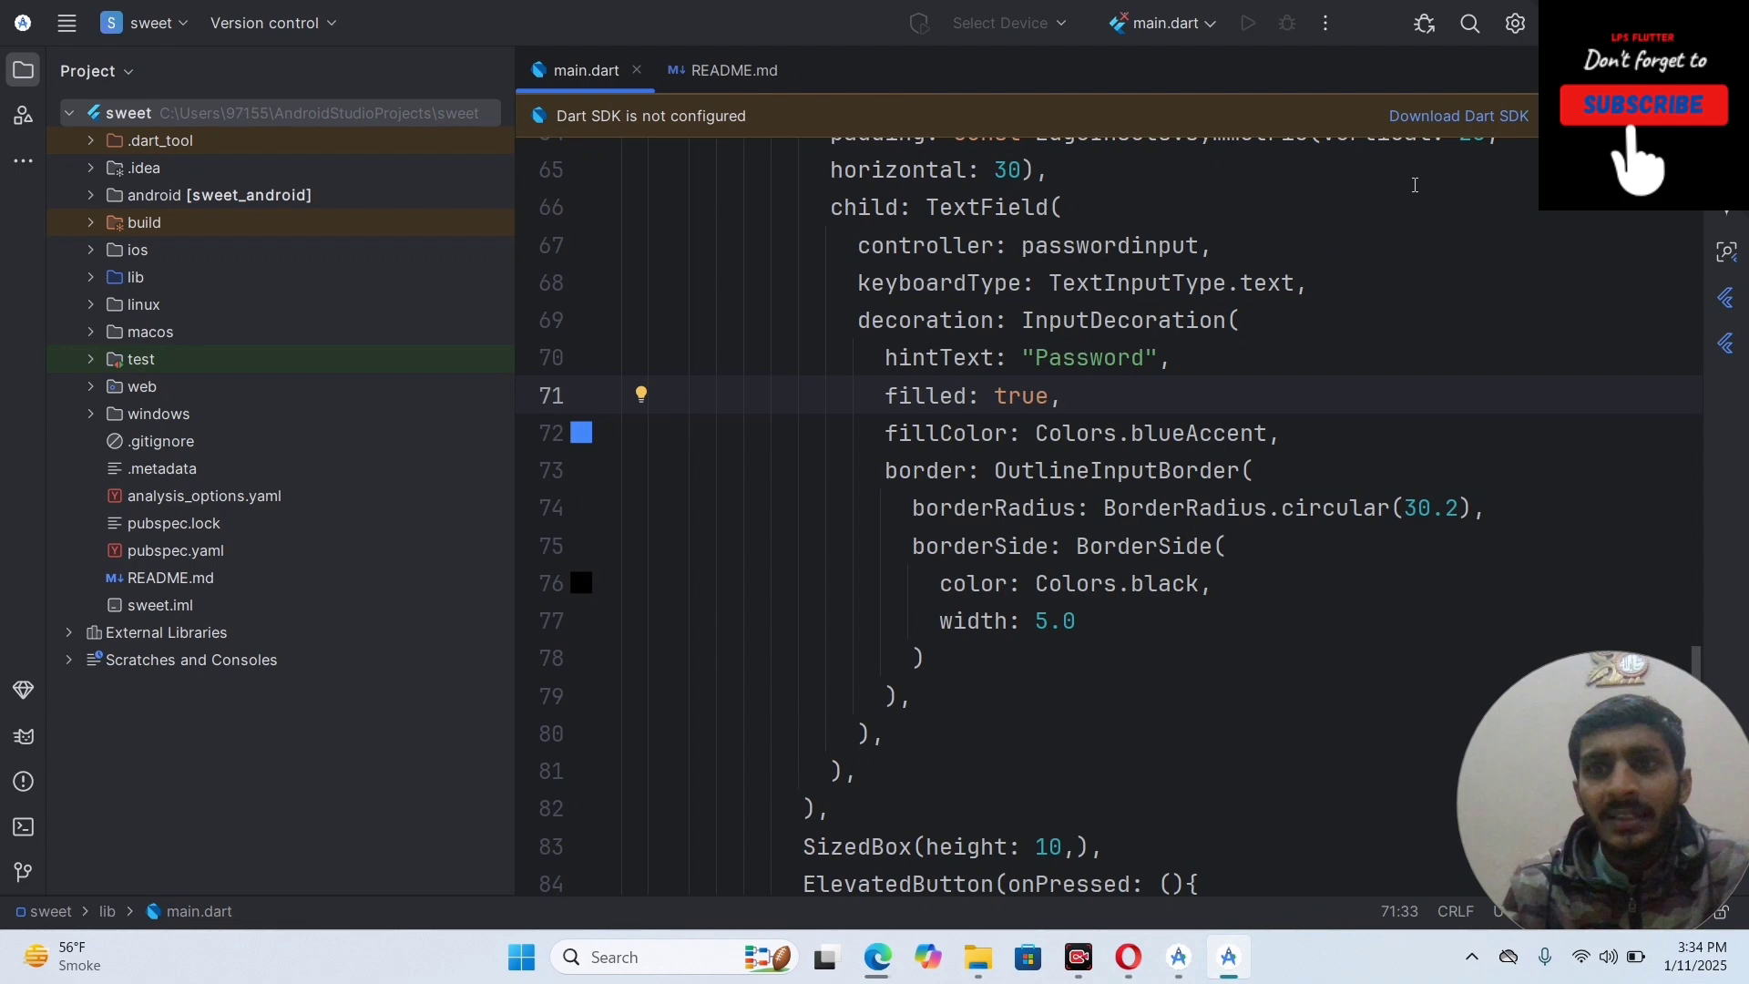
Open the Dart SDK download page from Android Studio's SDK notice and review its system requirements and installation options.
click(1480, 132)
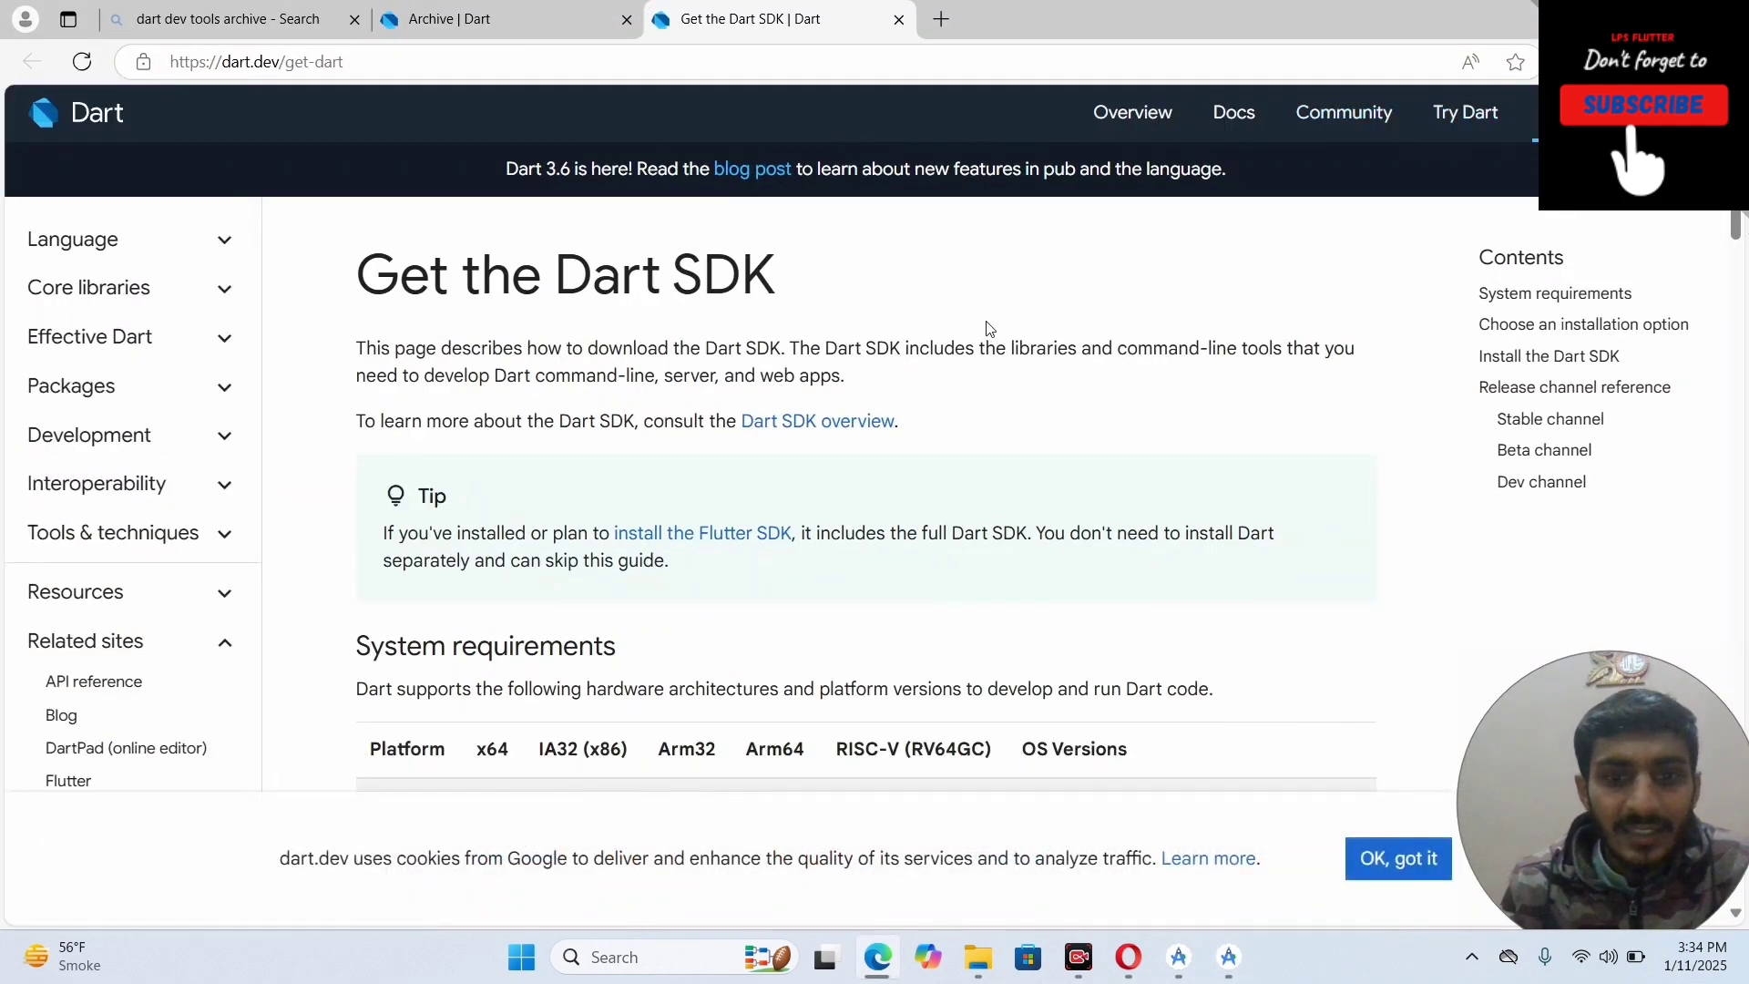
scroll(989, 328, down, 5)
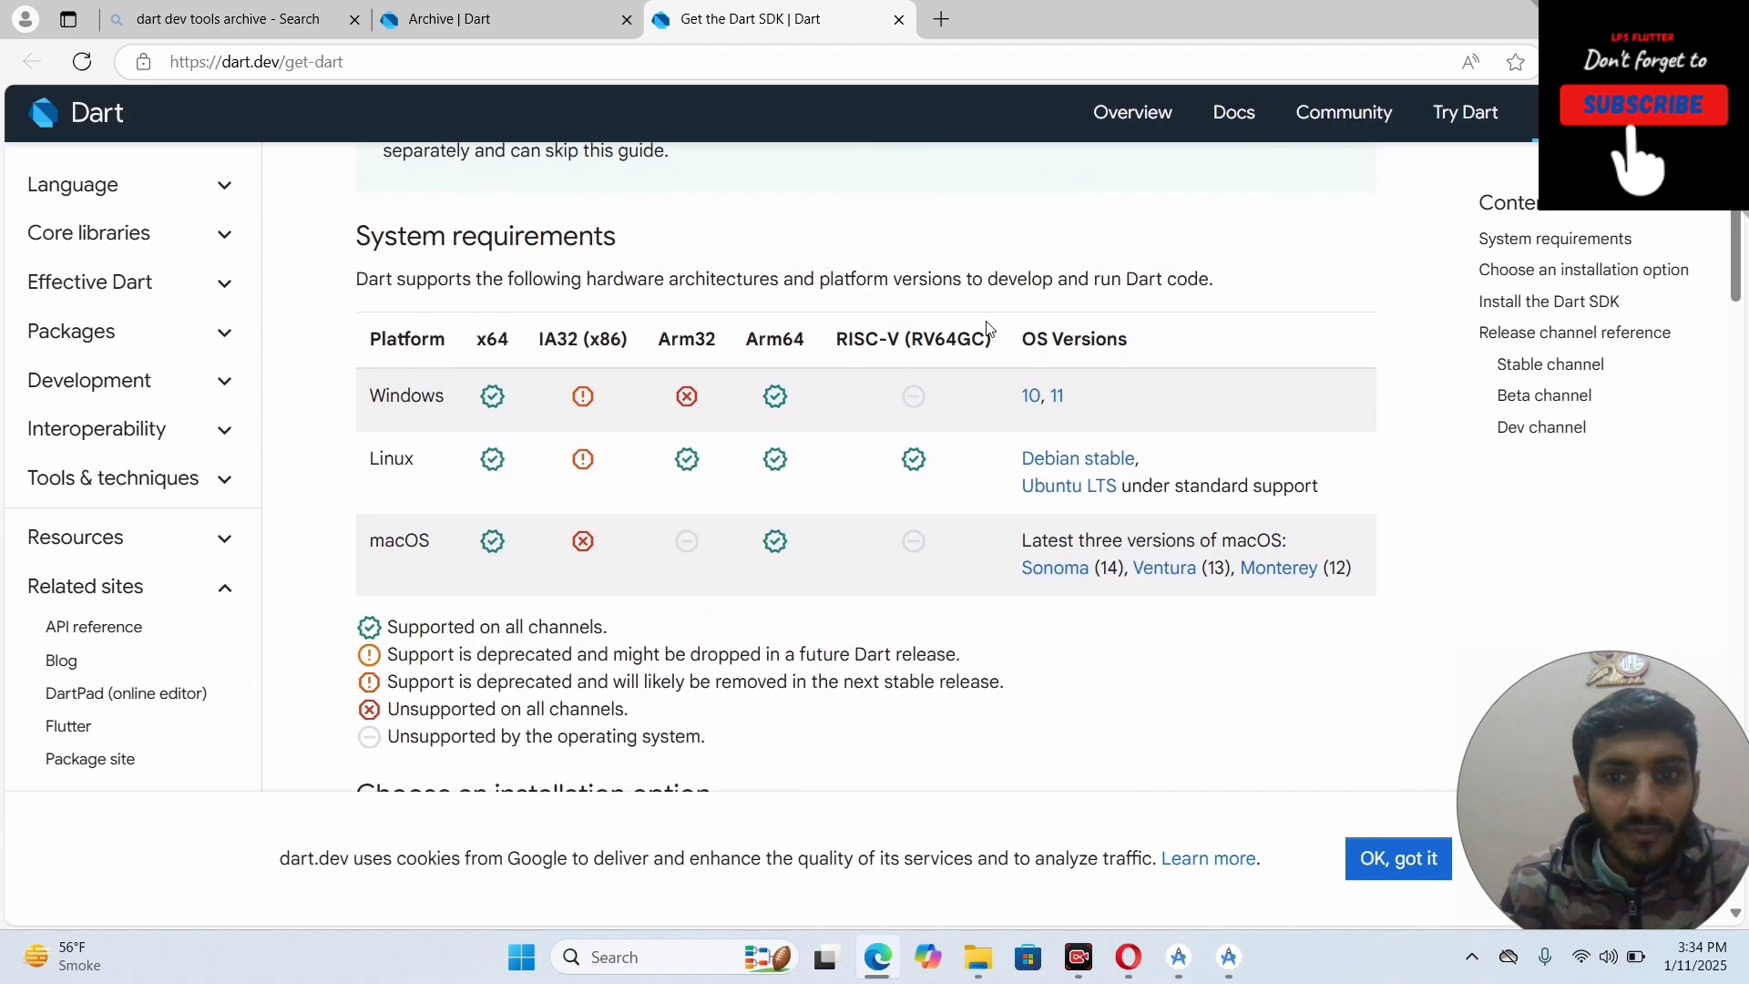
scroll(988, 328, down, 2)
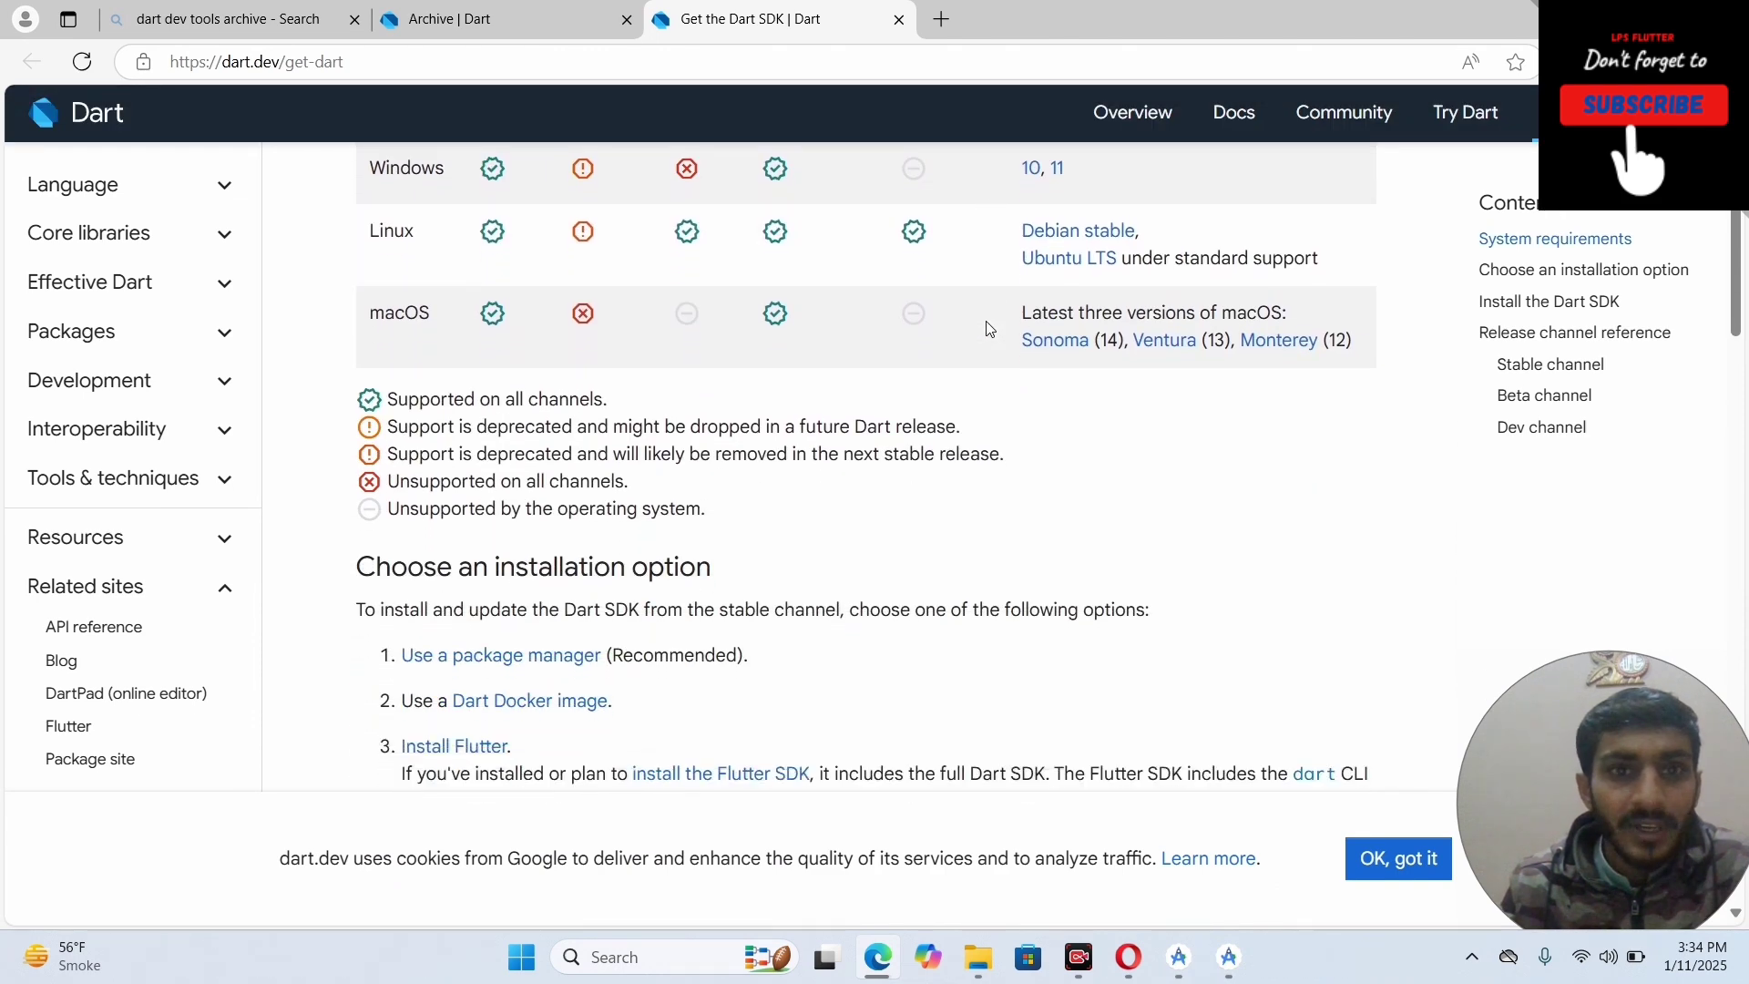
scroll(990, 328, up, 7)
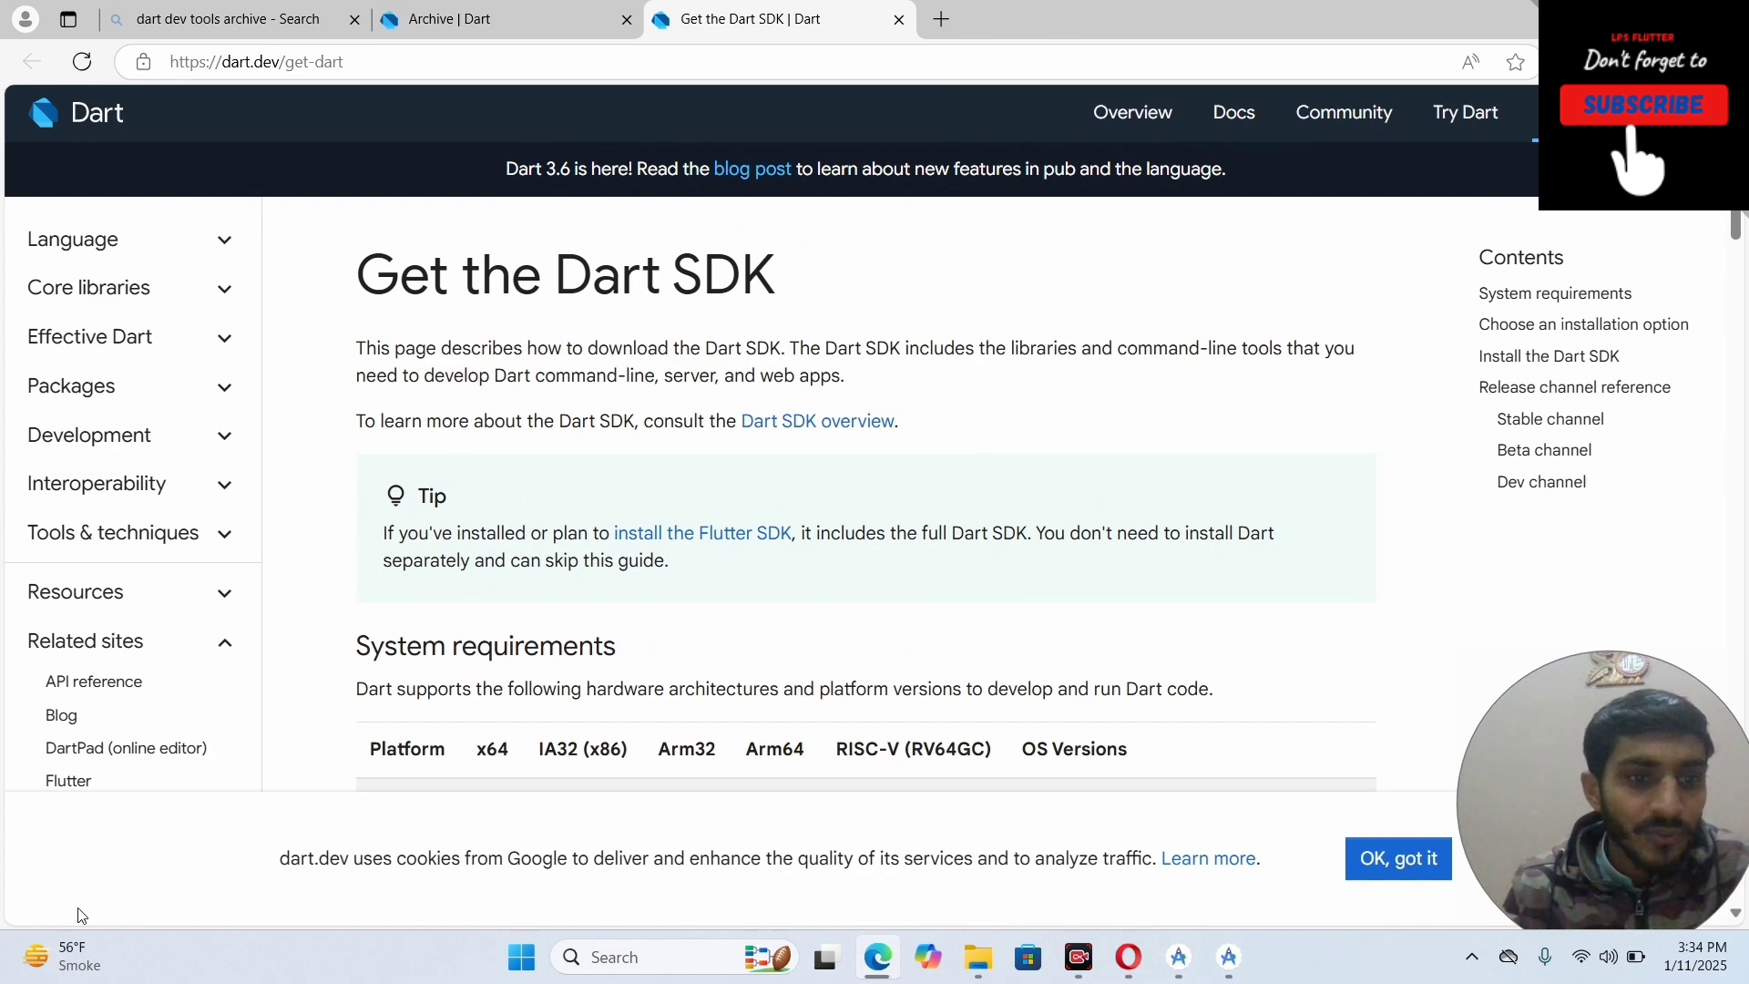
Review the notice and the stable channel Windows downloads on the Dart SDK archive page.
key(ctrl+shift+Tab)
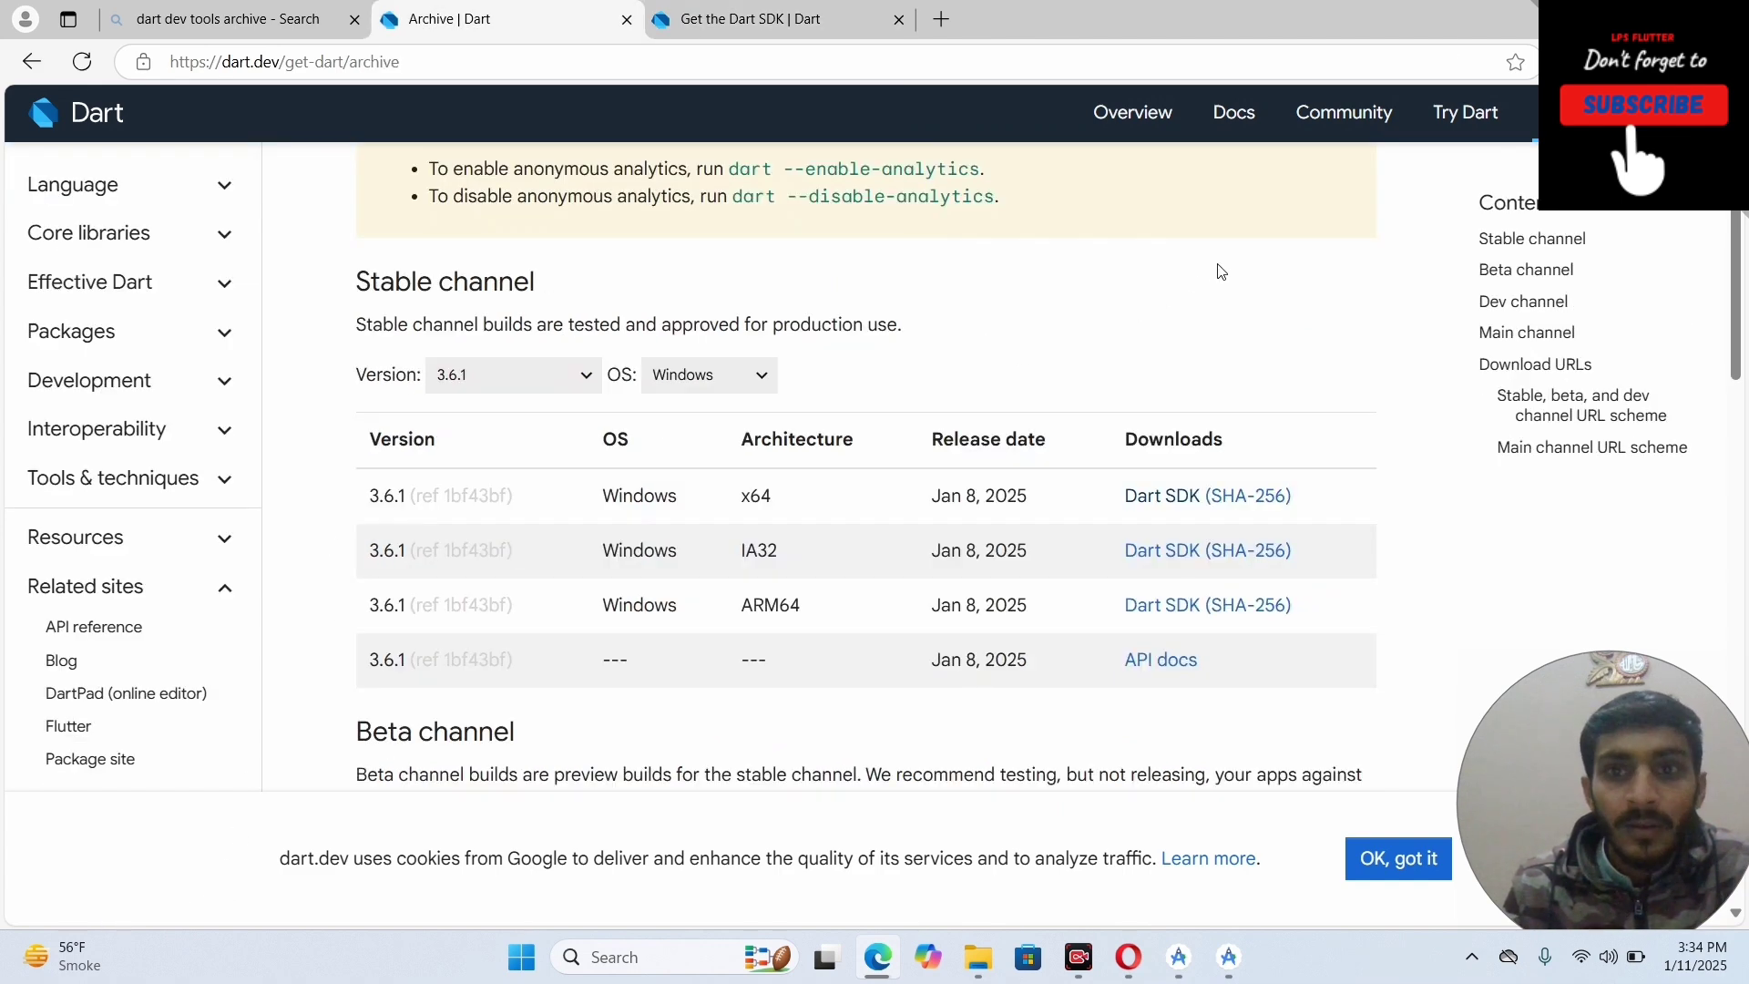
scroll(1221, 271, up, 5)
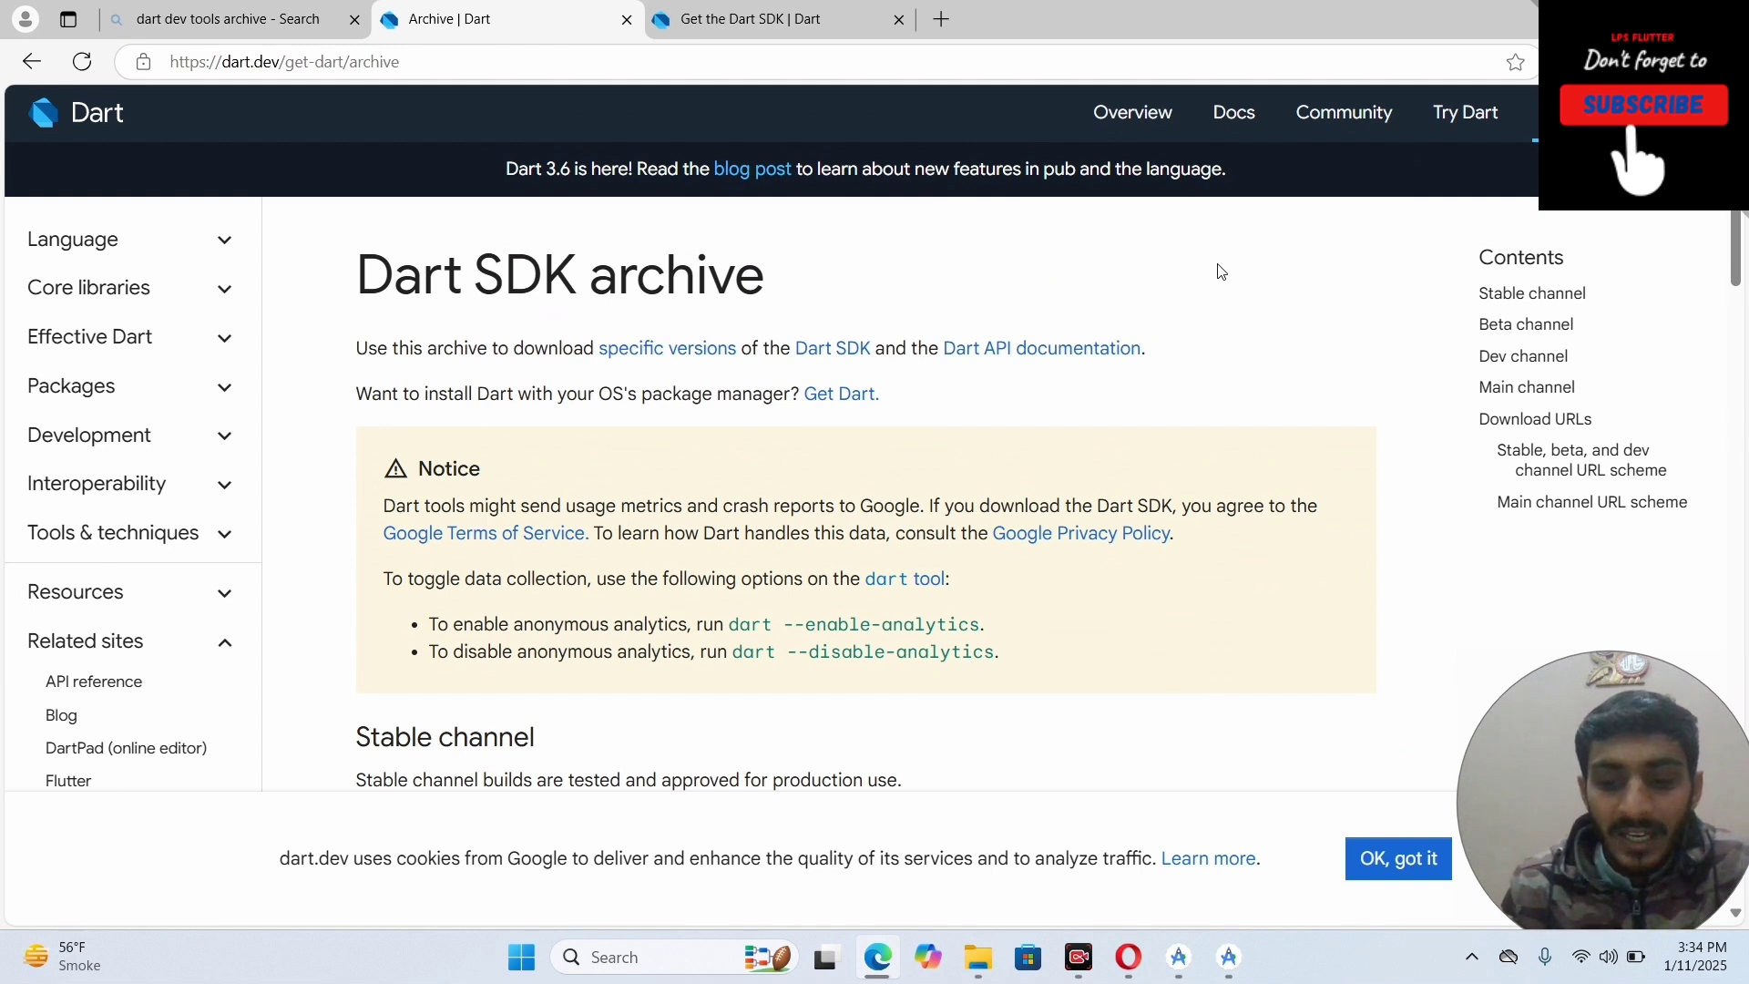
scroll(1220, 271, down, 2)
scroll(1221, 271, down, 1)
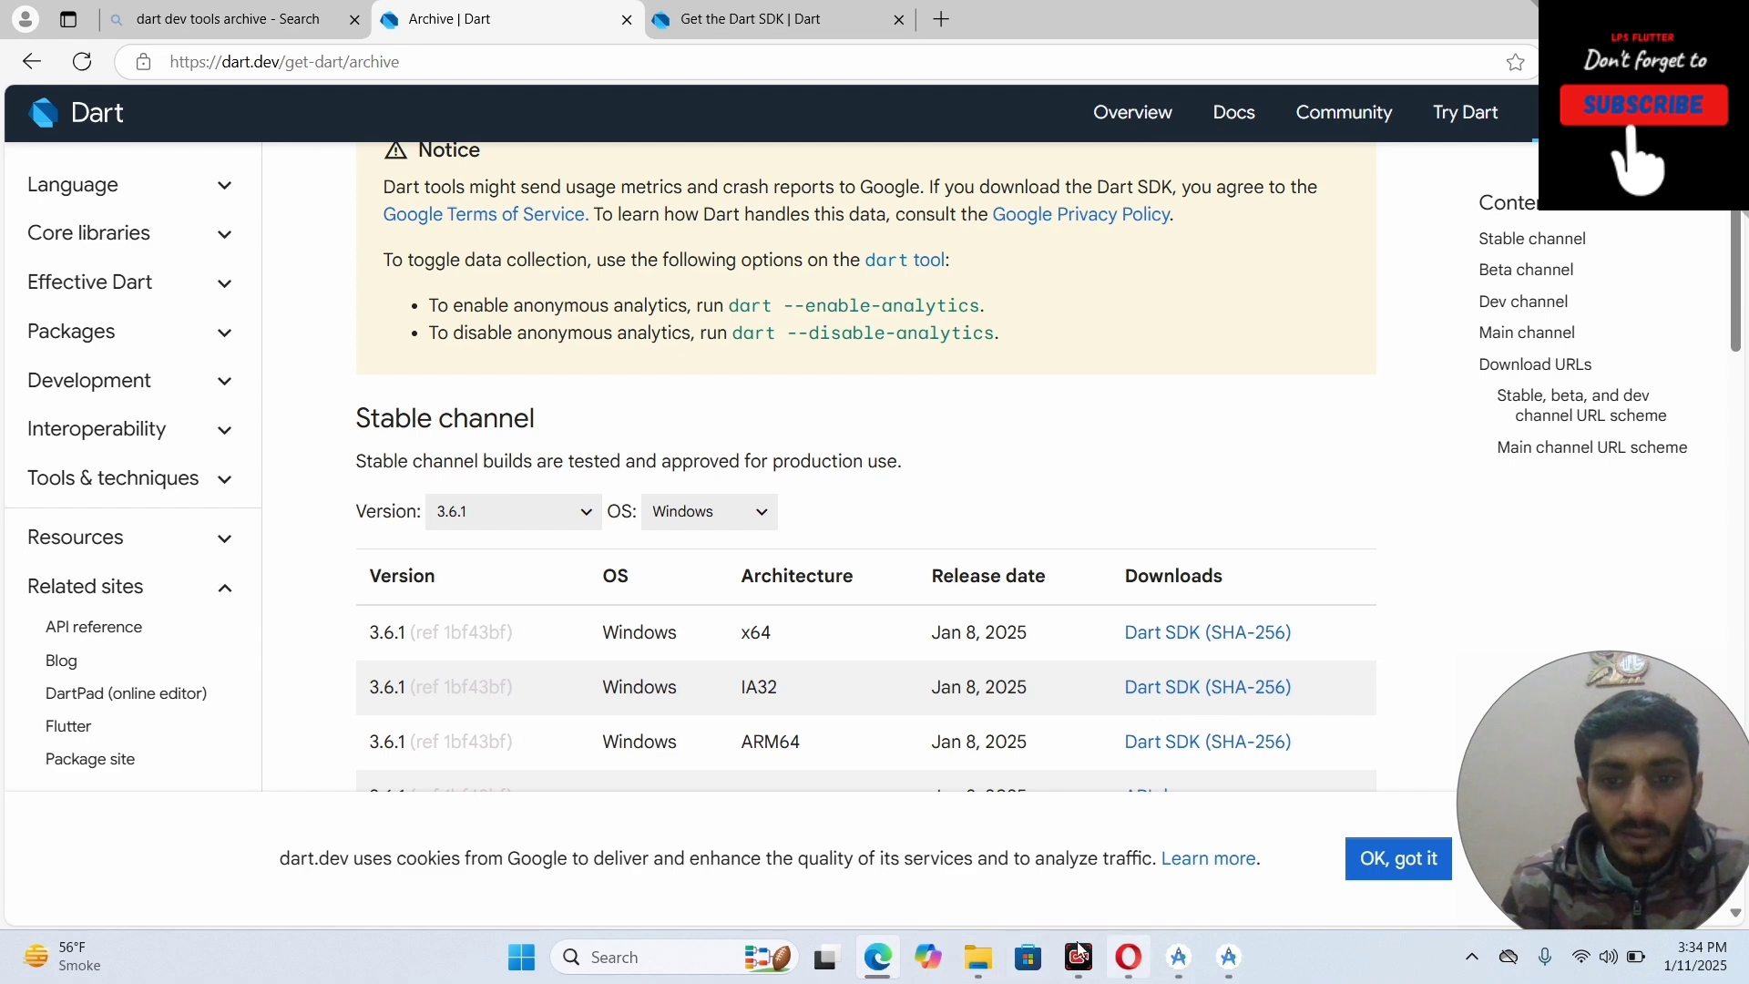
Move the flutter_windows_3.27.1-stable zip from Downloads into the user's profile folder under C:\Users.
mouse_move(972, 958)
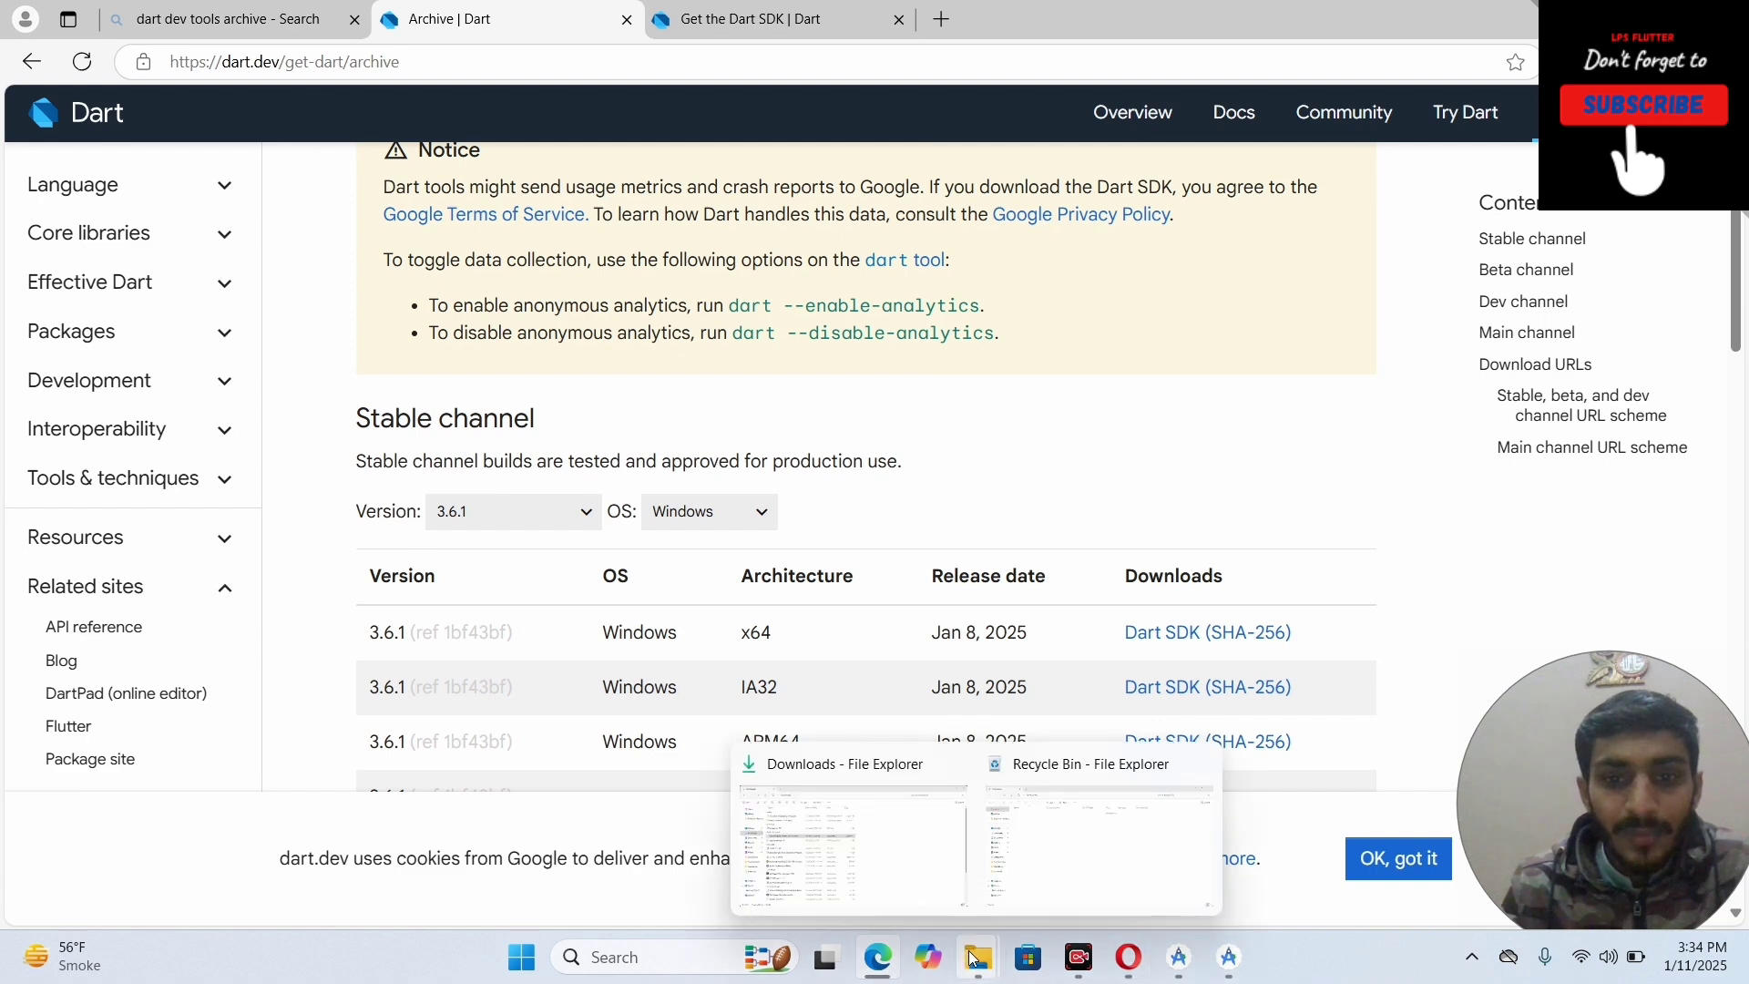
click(906, 884)
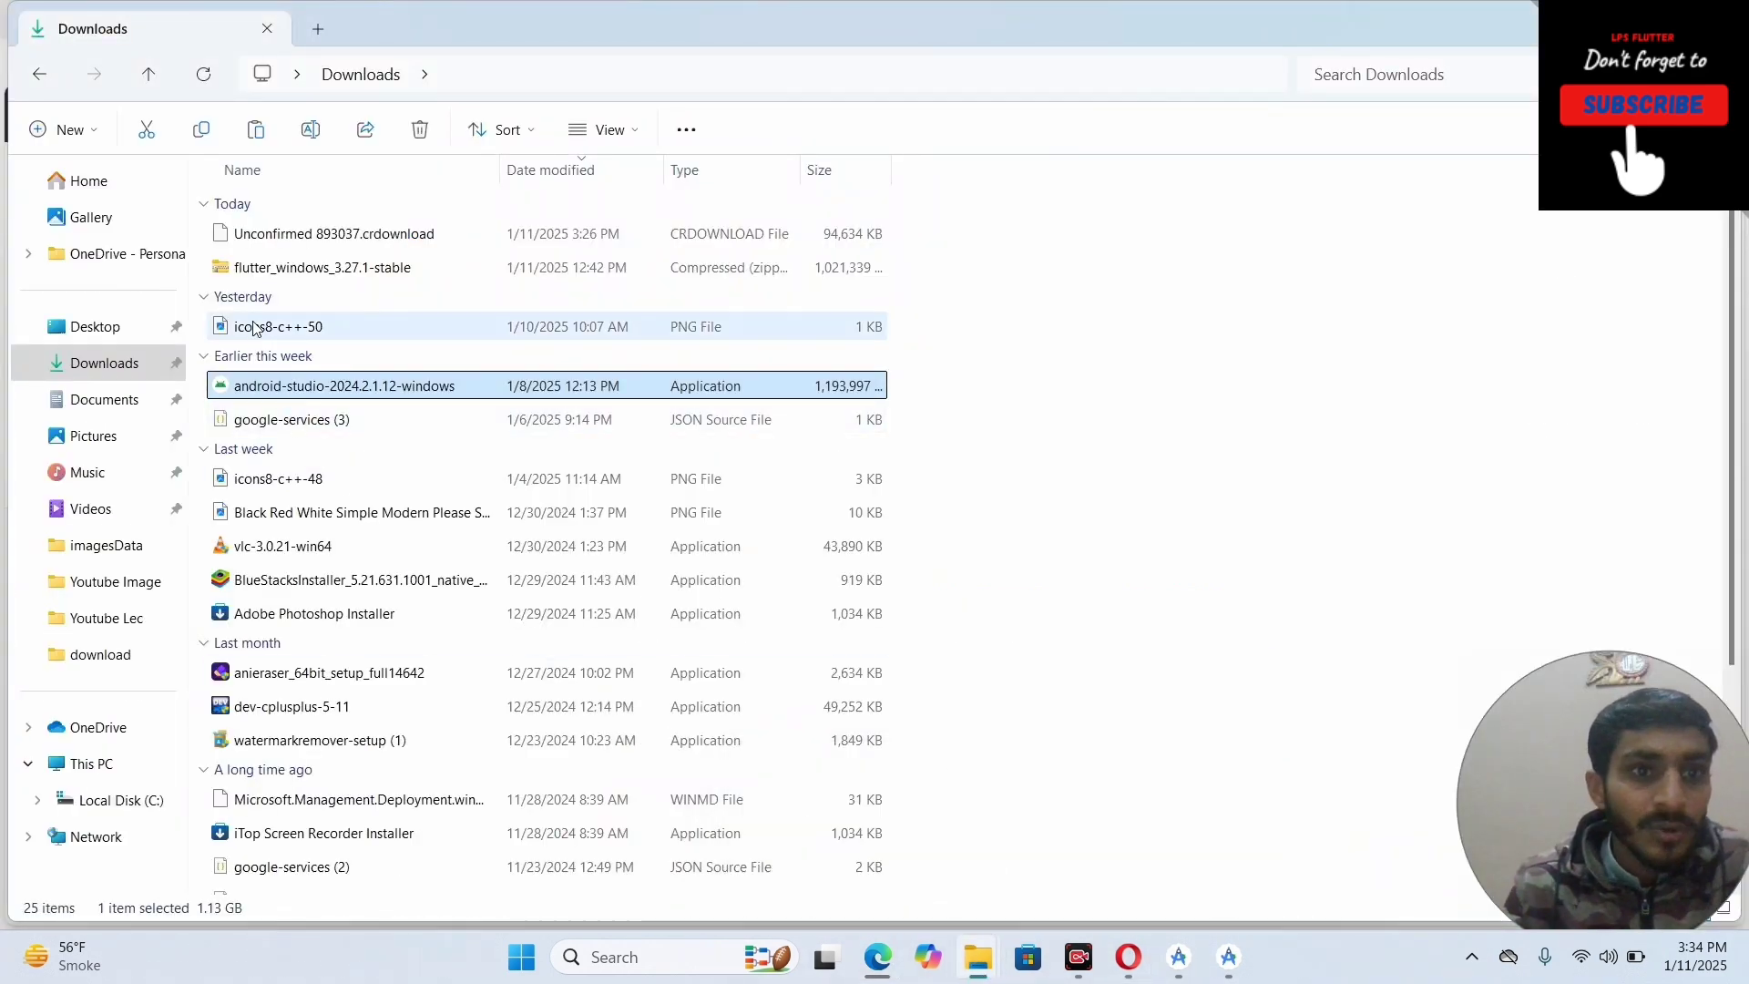
click(226, 270)
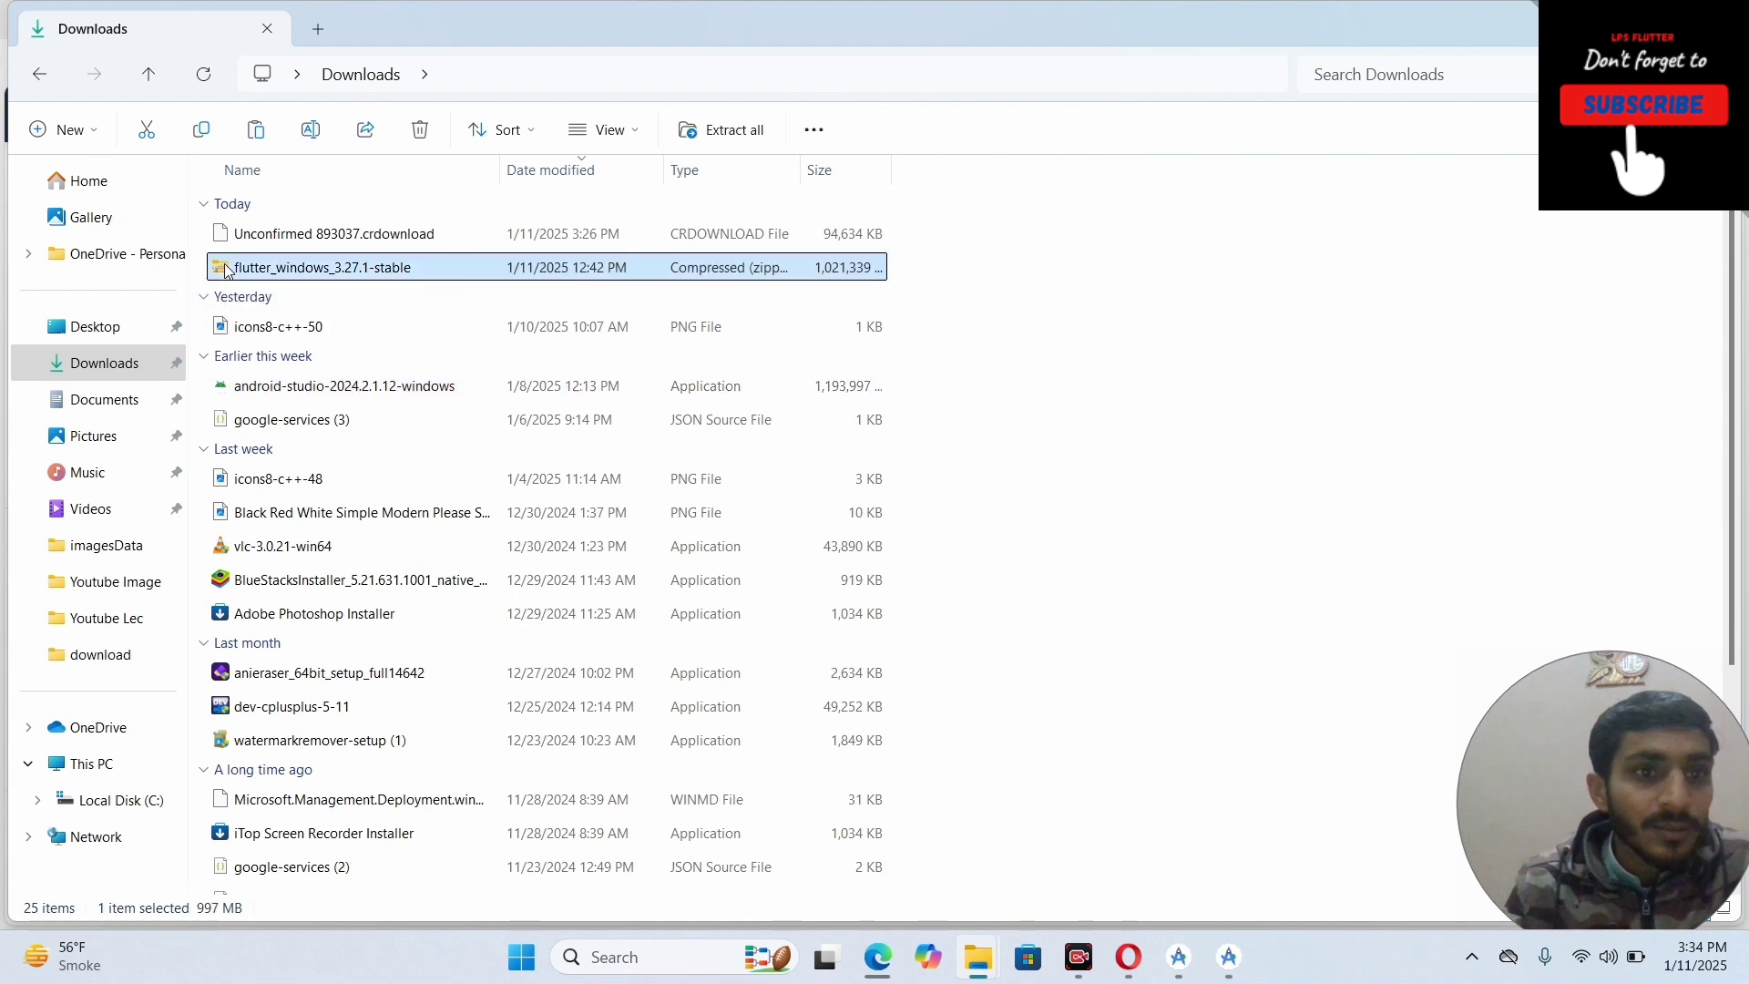
click(148, 129)
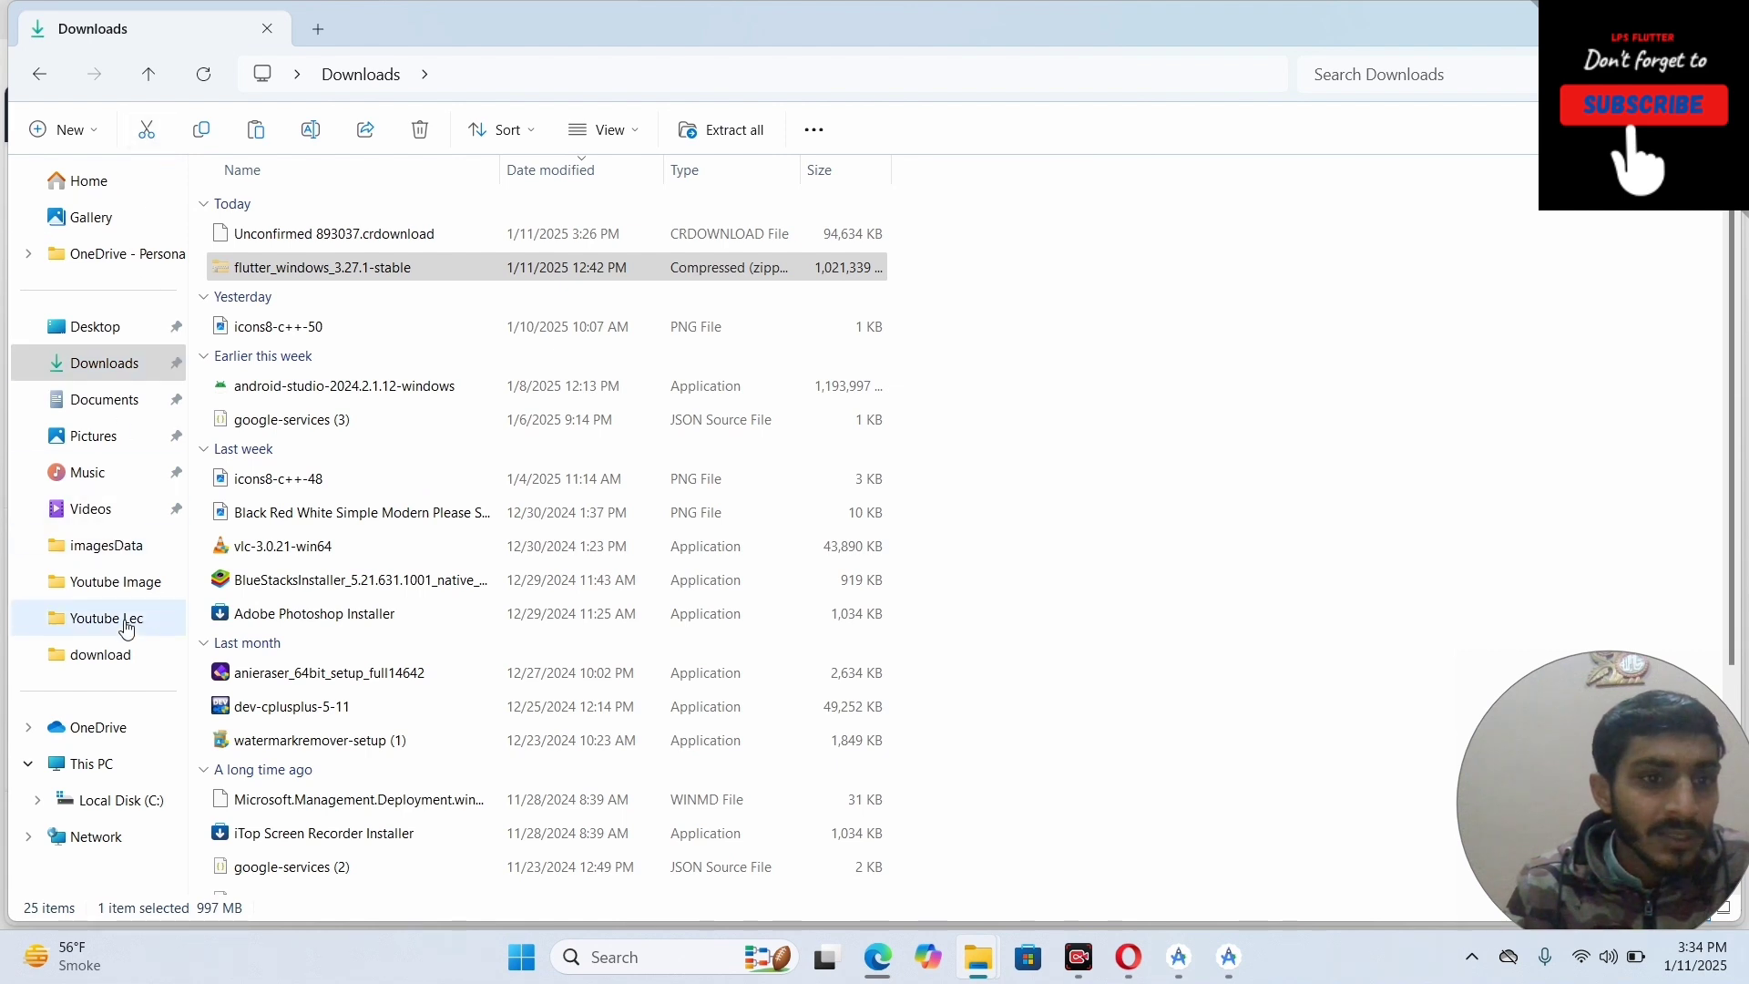
click(110, 806)
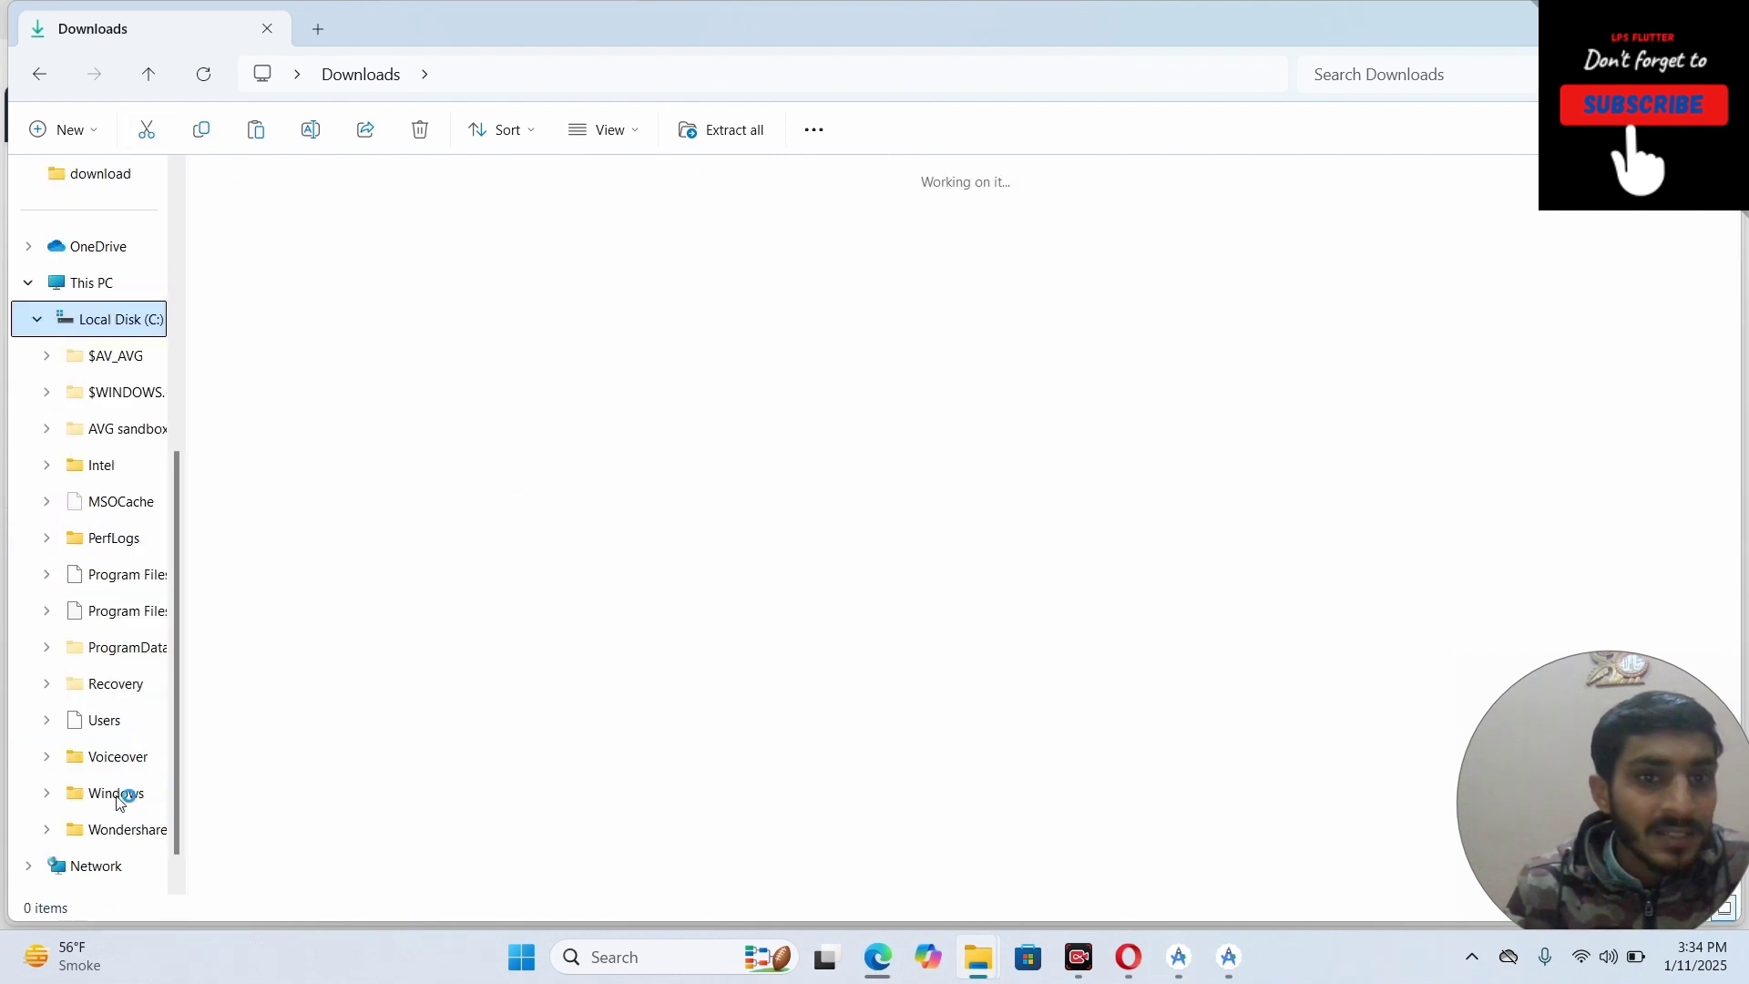
double_click(1517, 210)
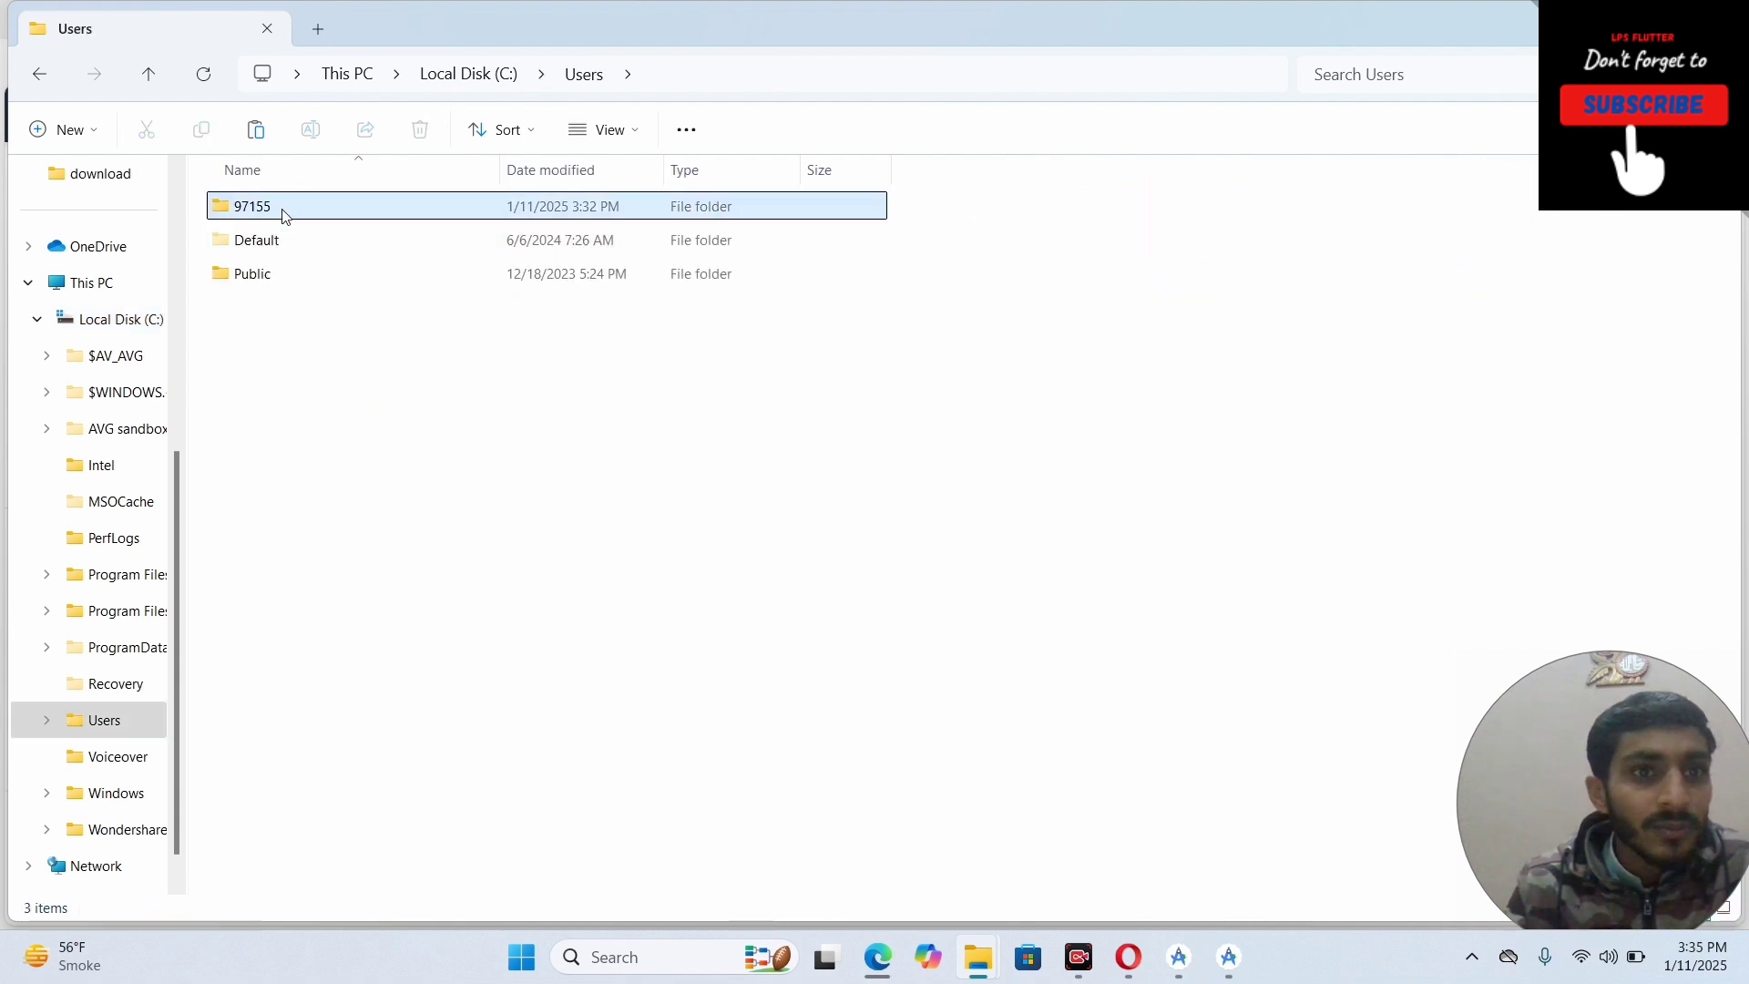
double_click(278, 213)
click(254, 133)
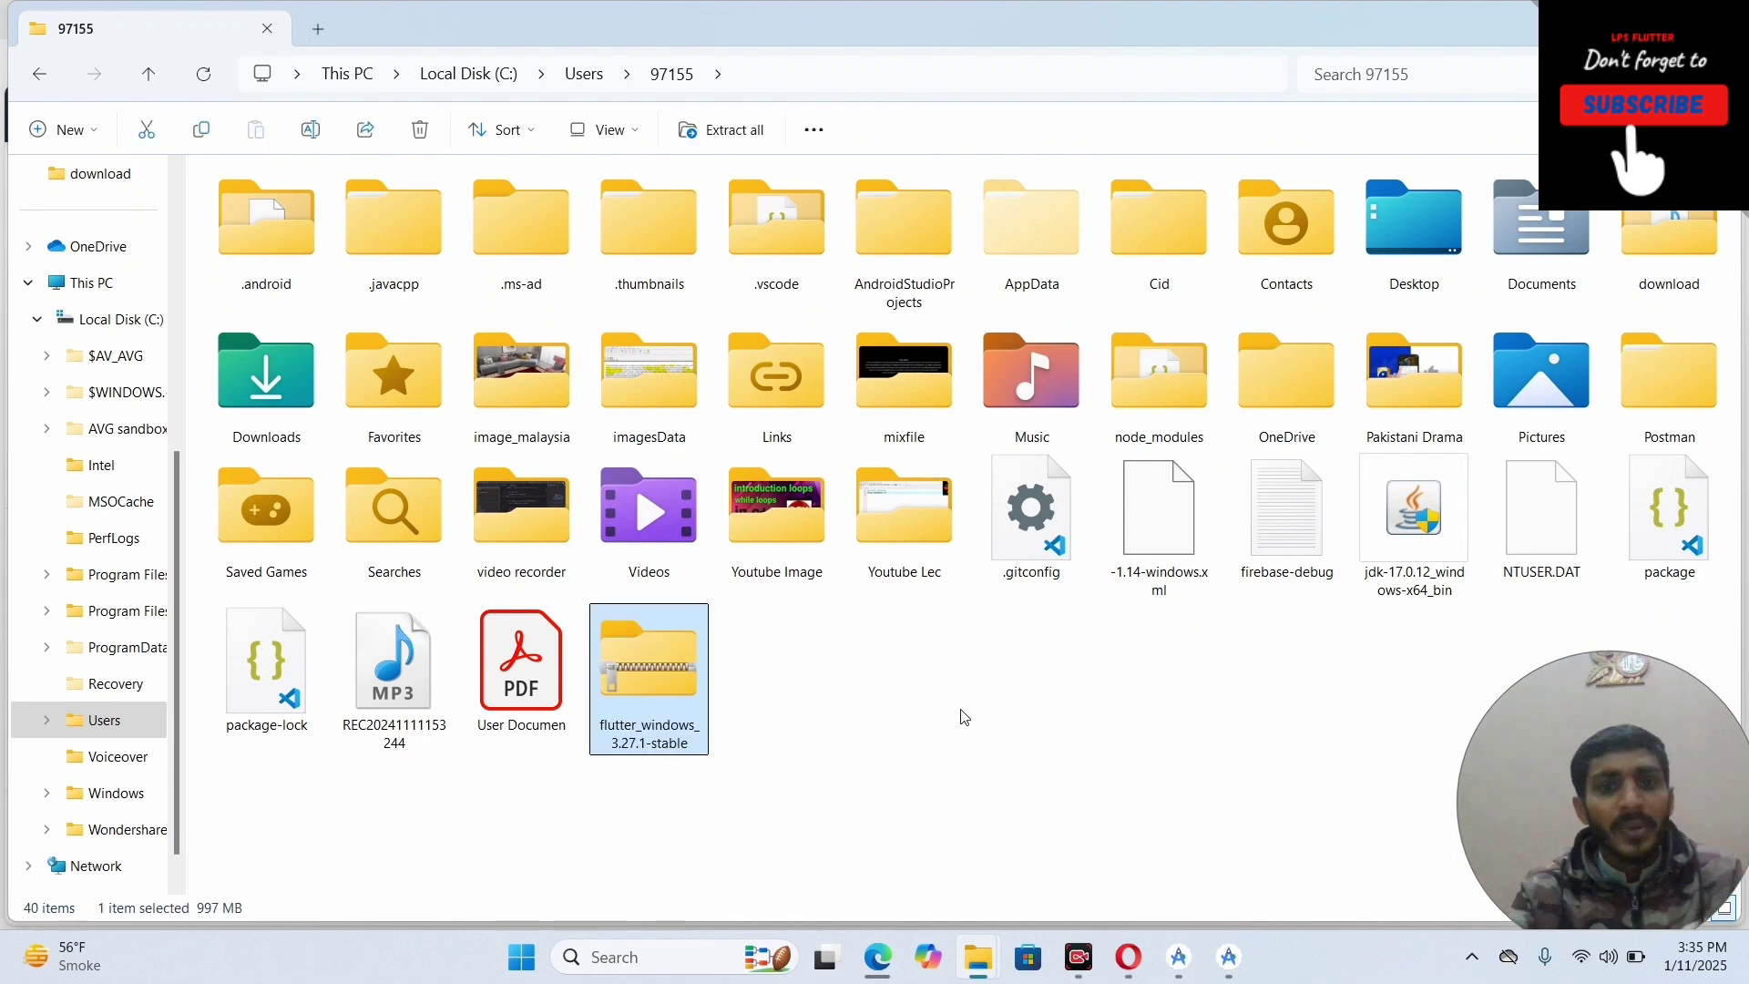
Extract the flutter_windows_3.27.1-stable zip in the user's profile folder and open the flutter folder inside flutter_sdk.
right_click(640, 676)
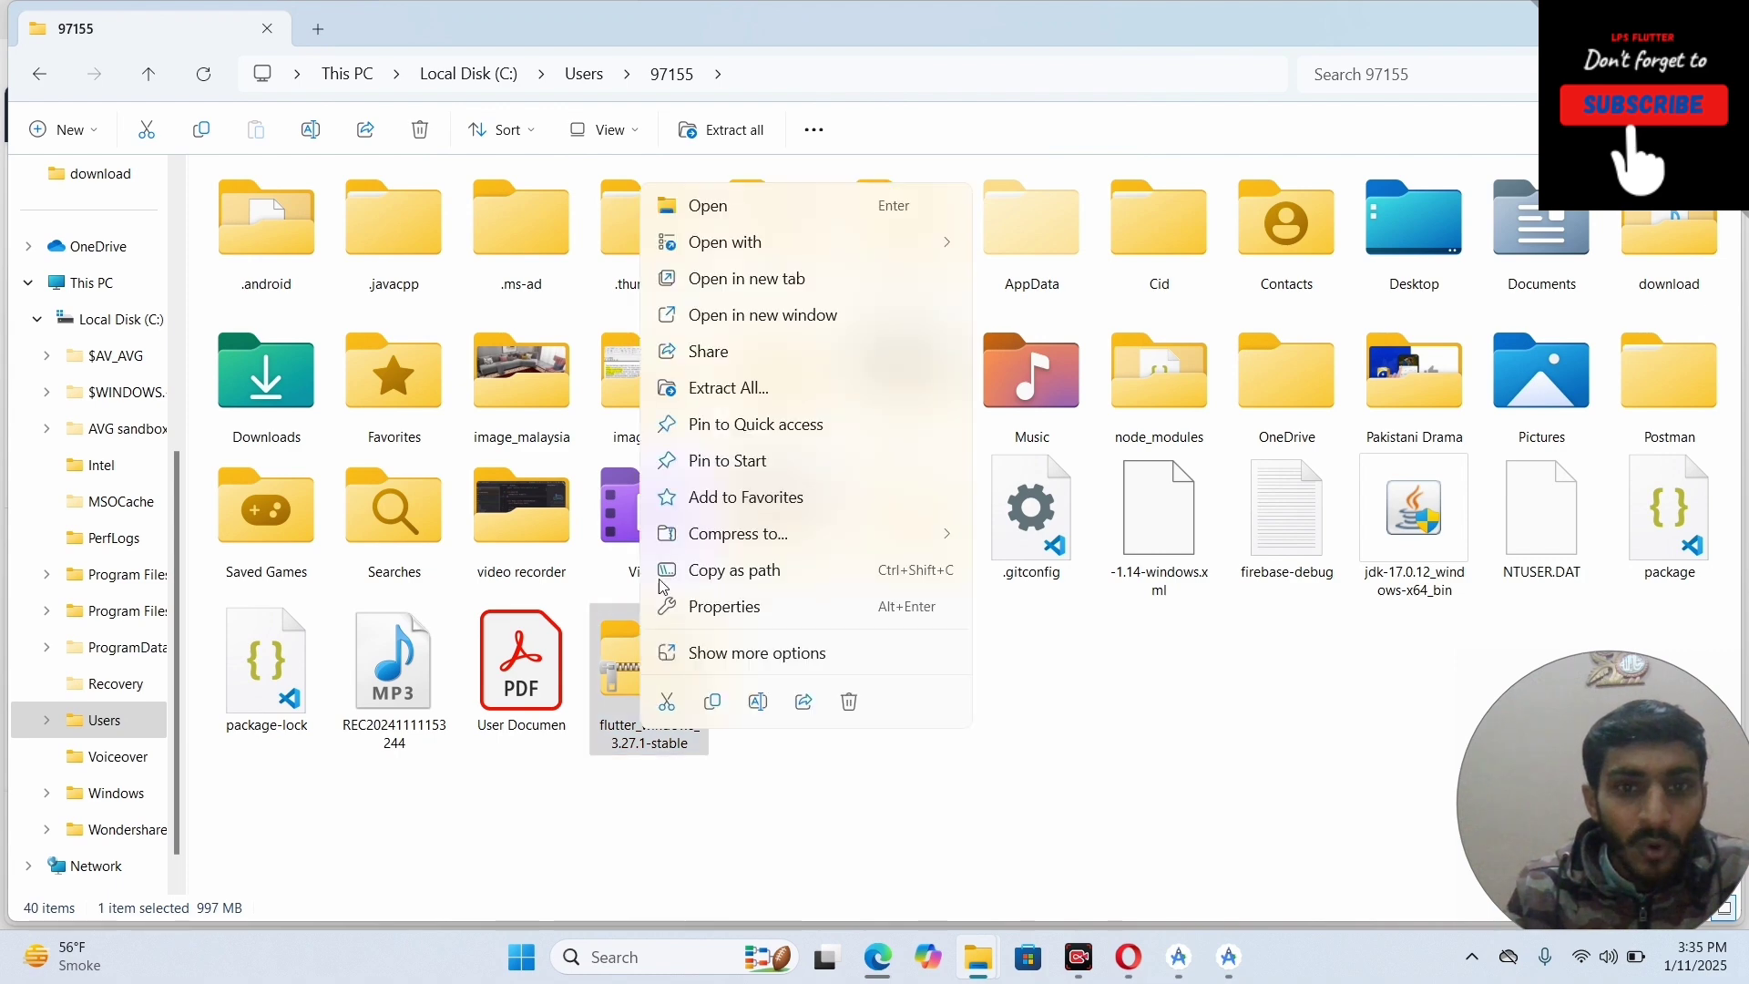
click(726, 389)
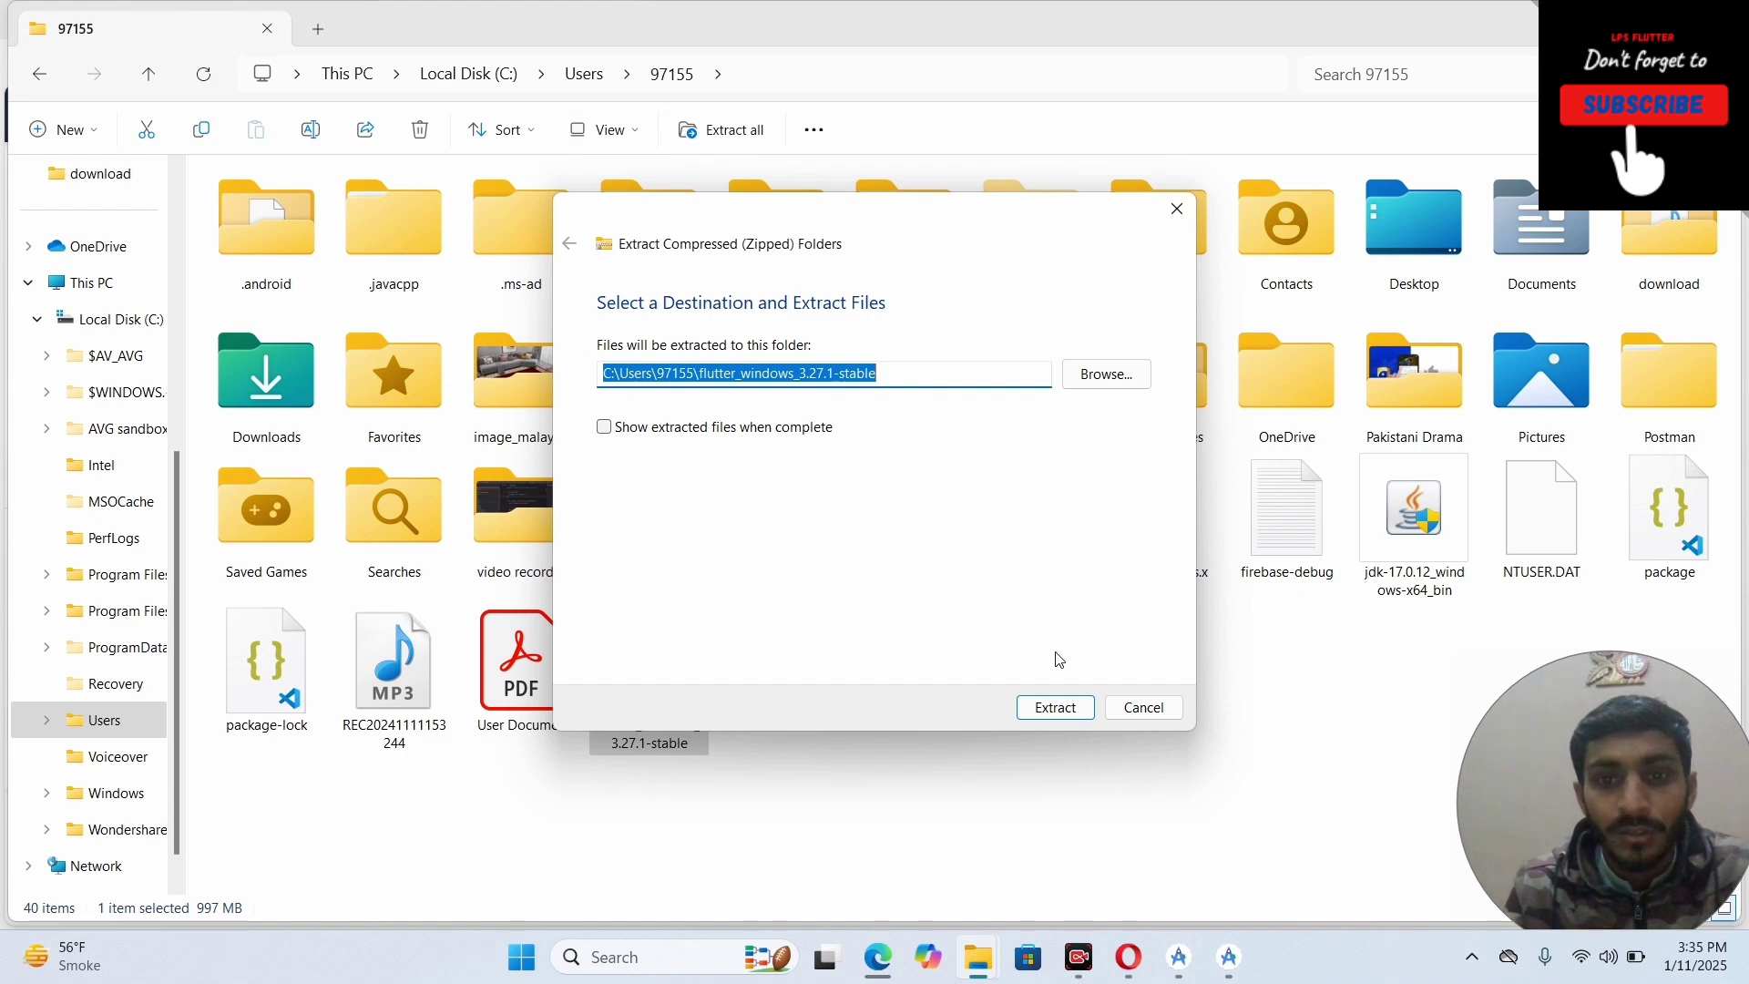
click(1057, 710)
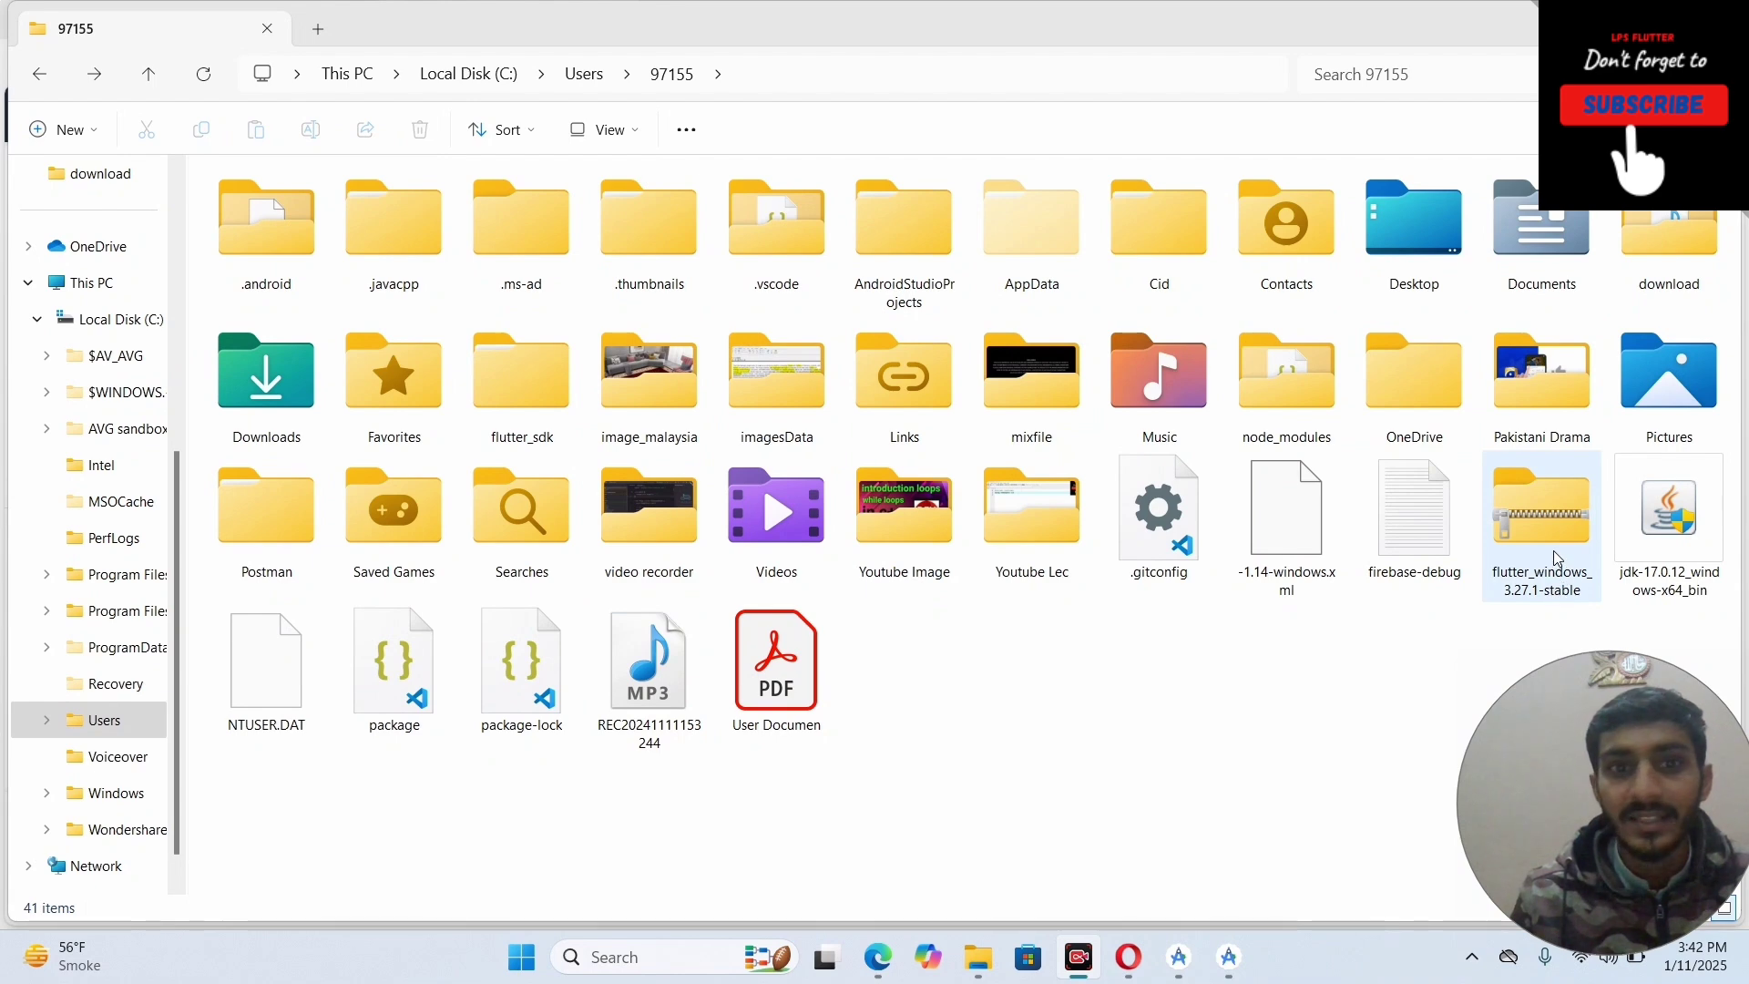
double_click(530, 377)
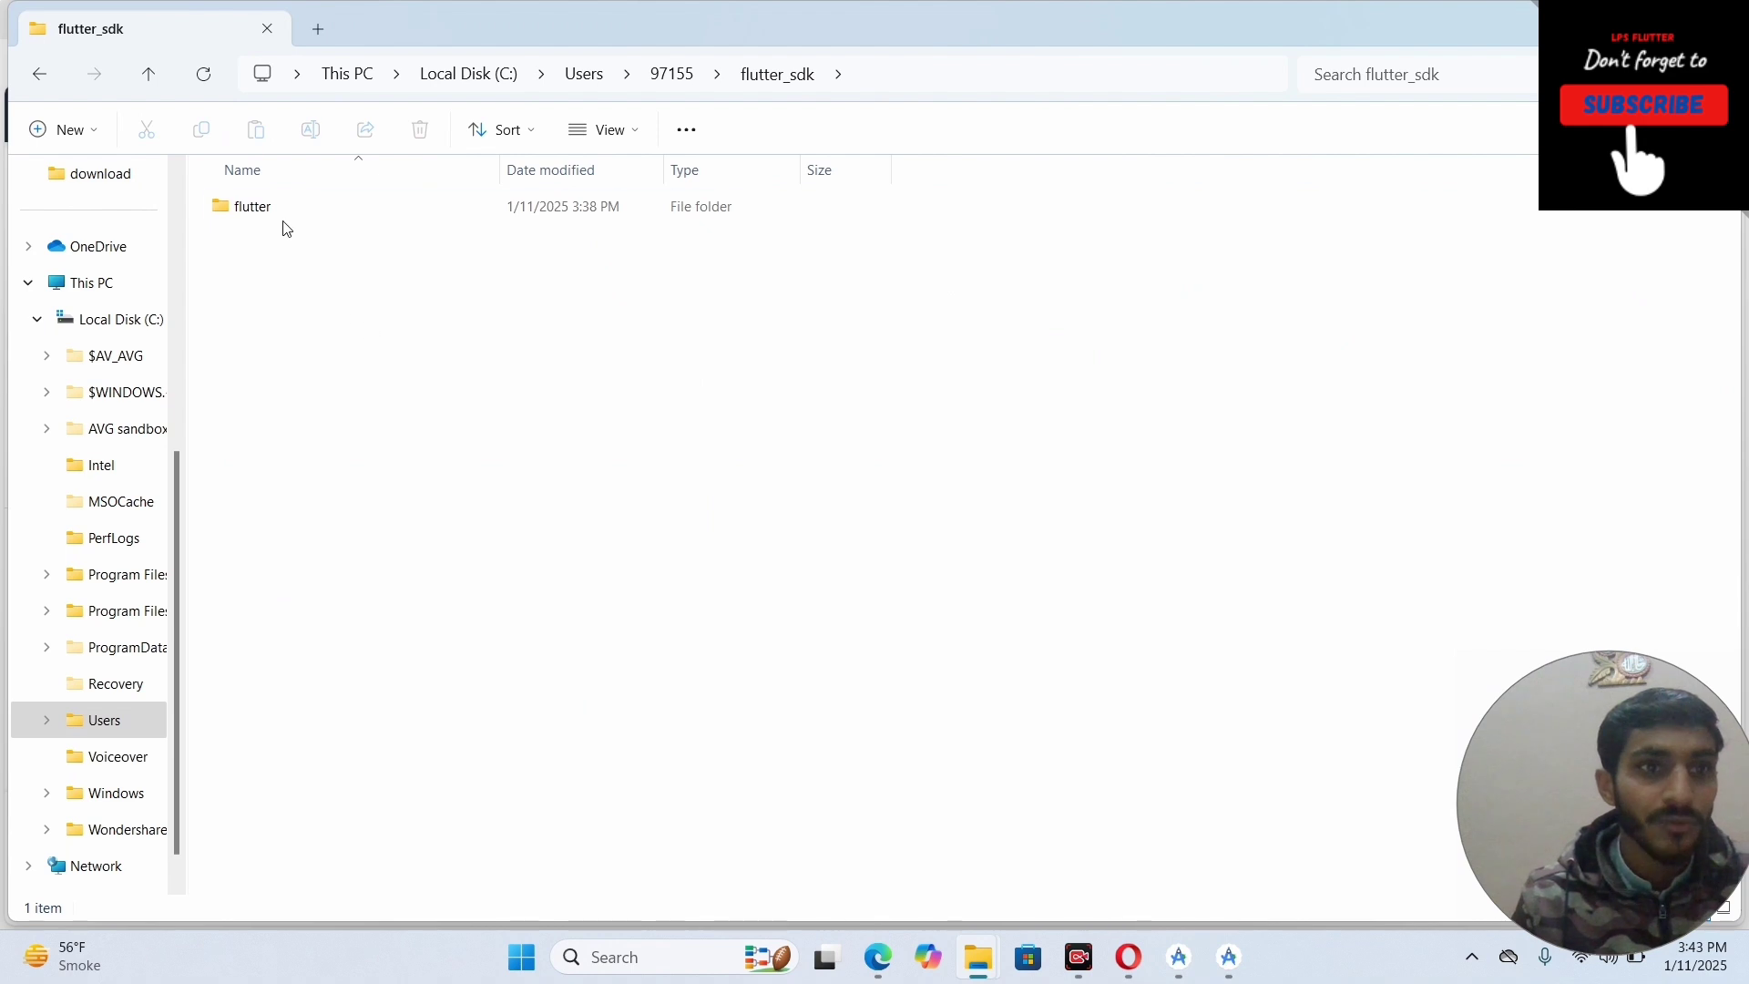
double_click(304, 209)
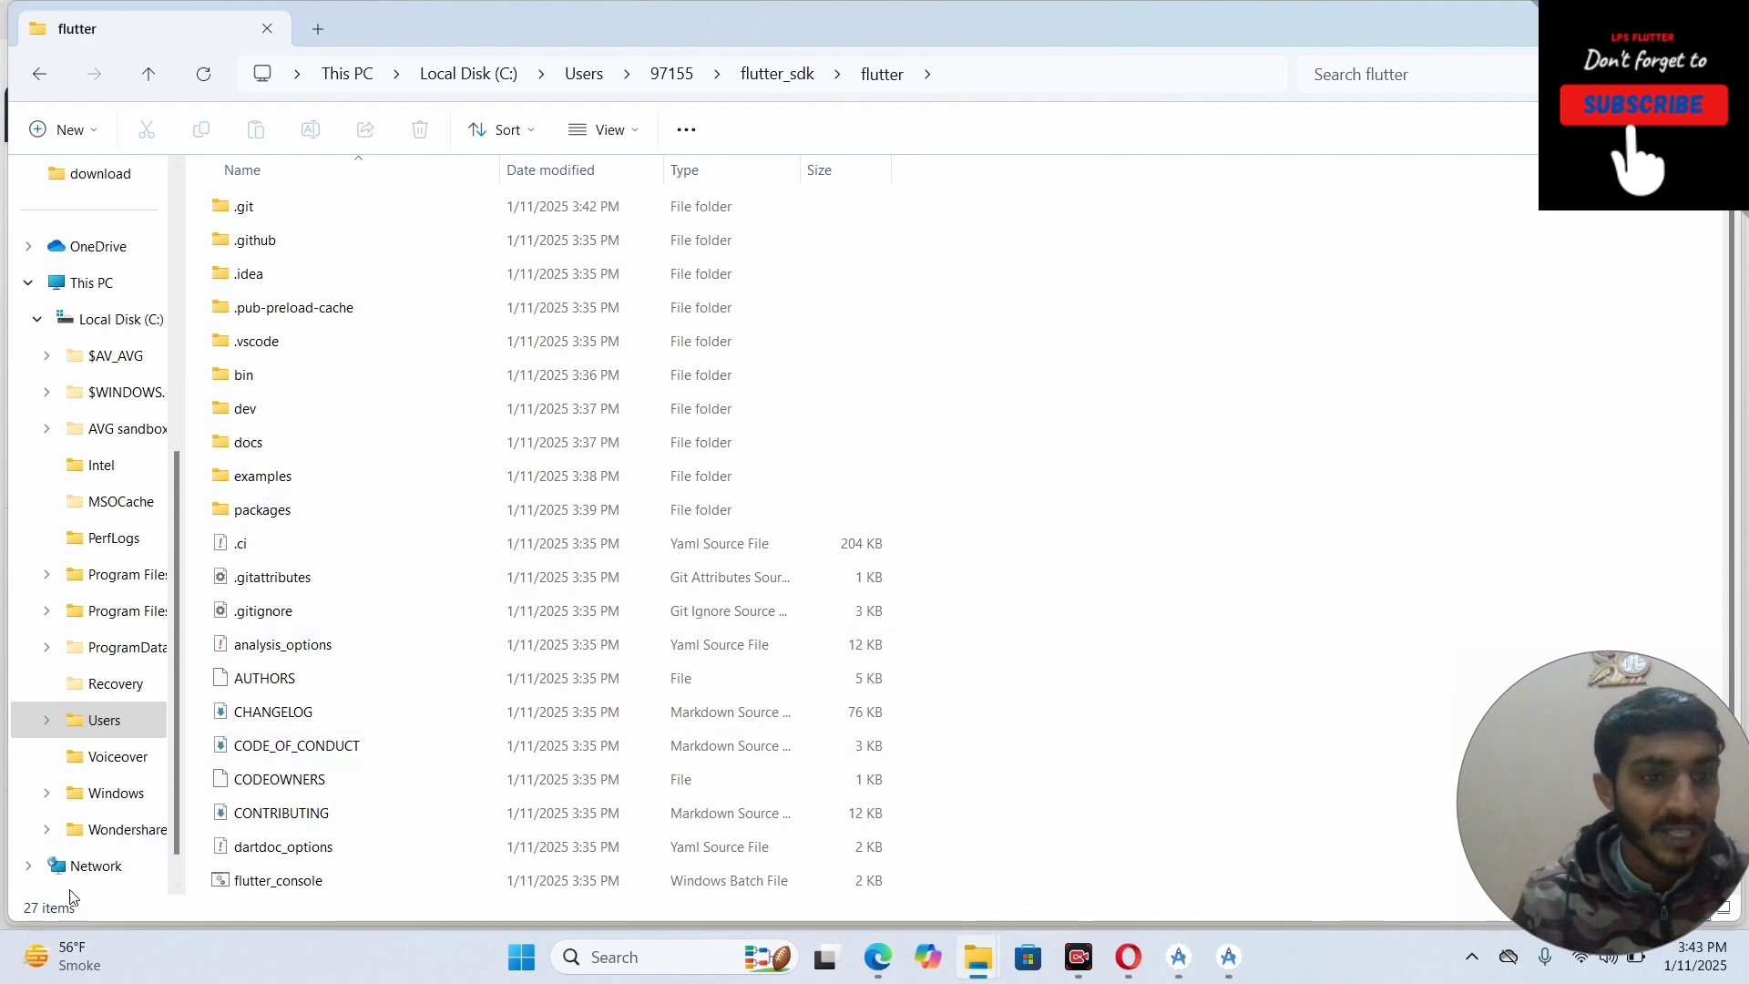
In a new Command Prompt, enter "flutter 'command' is not recognized as an internal or external command" and close the window without running it.
key(super+d)
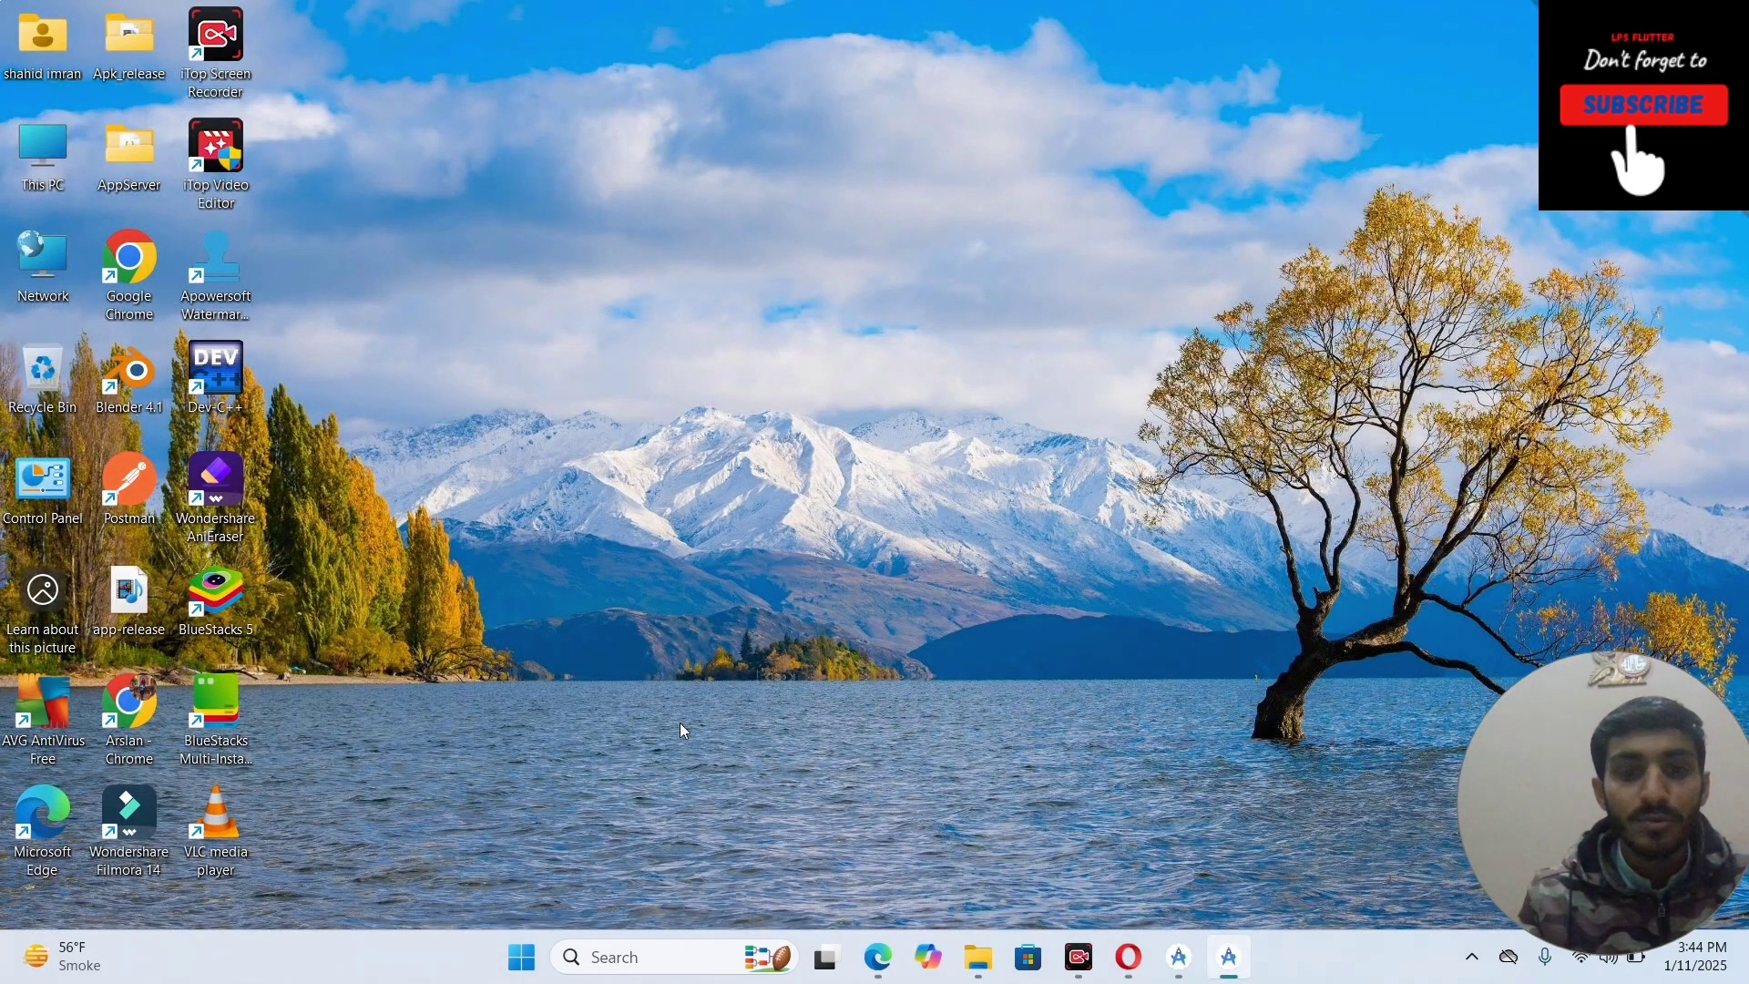
click(631, 954)
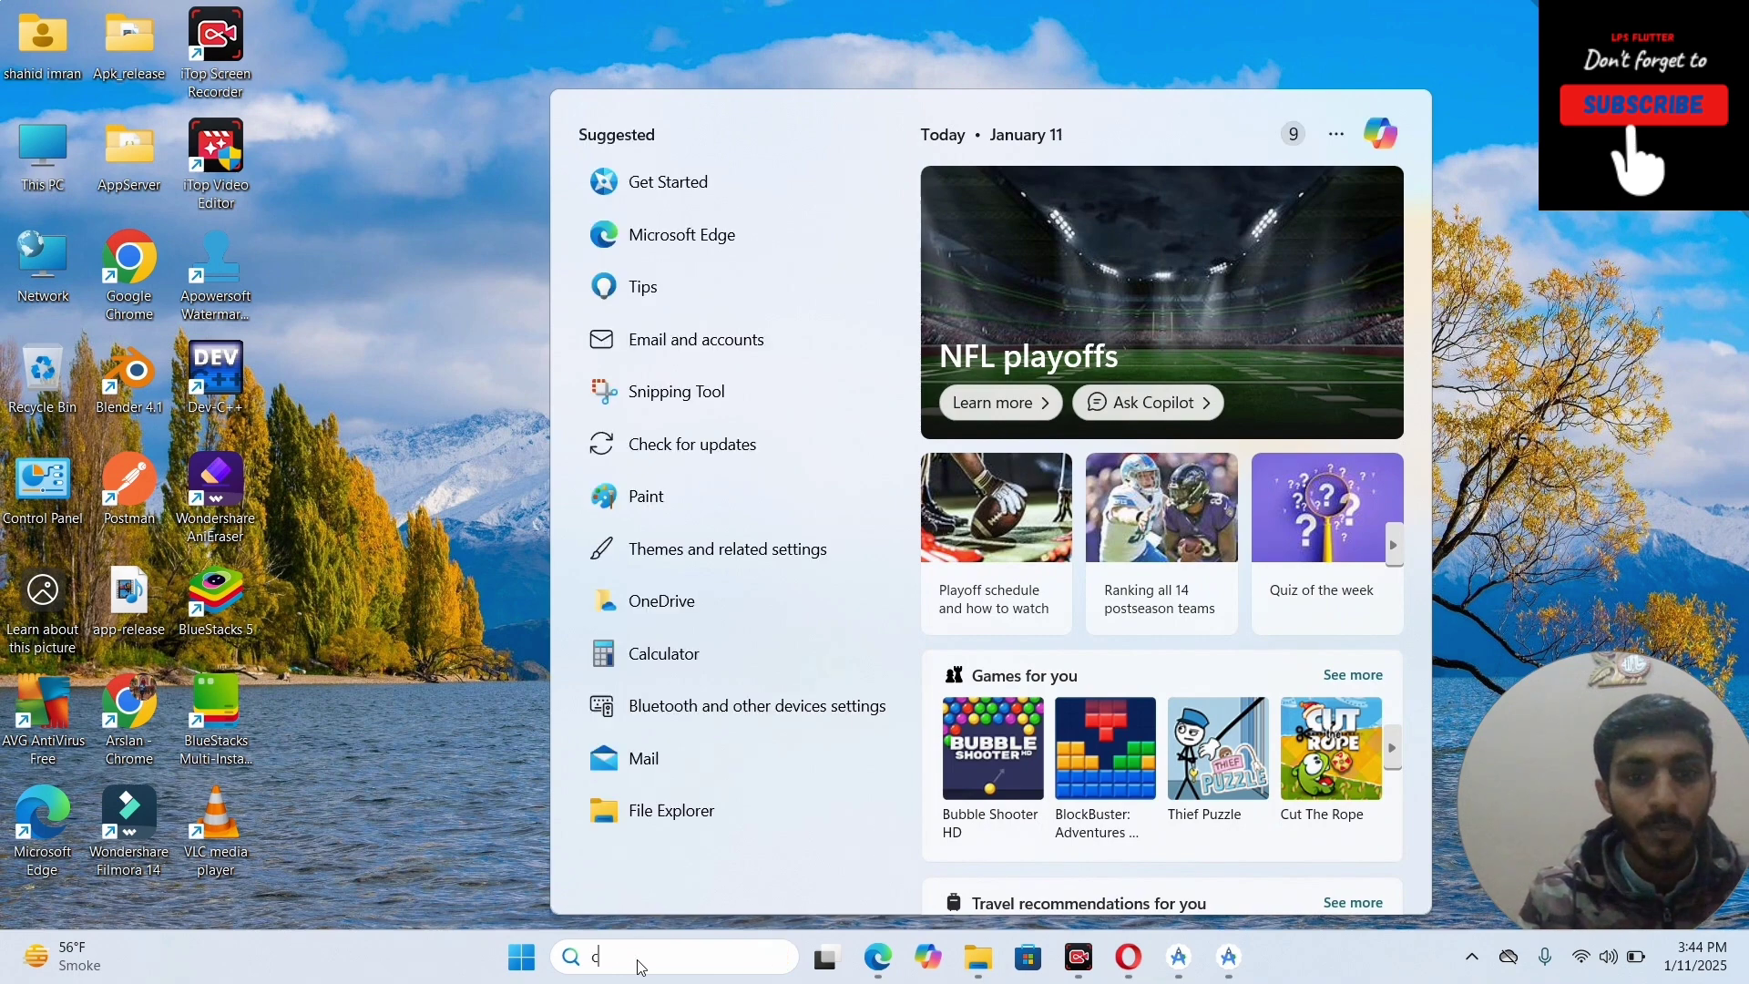
text(cmd)
key(Escape)
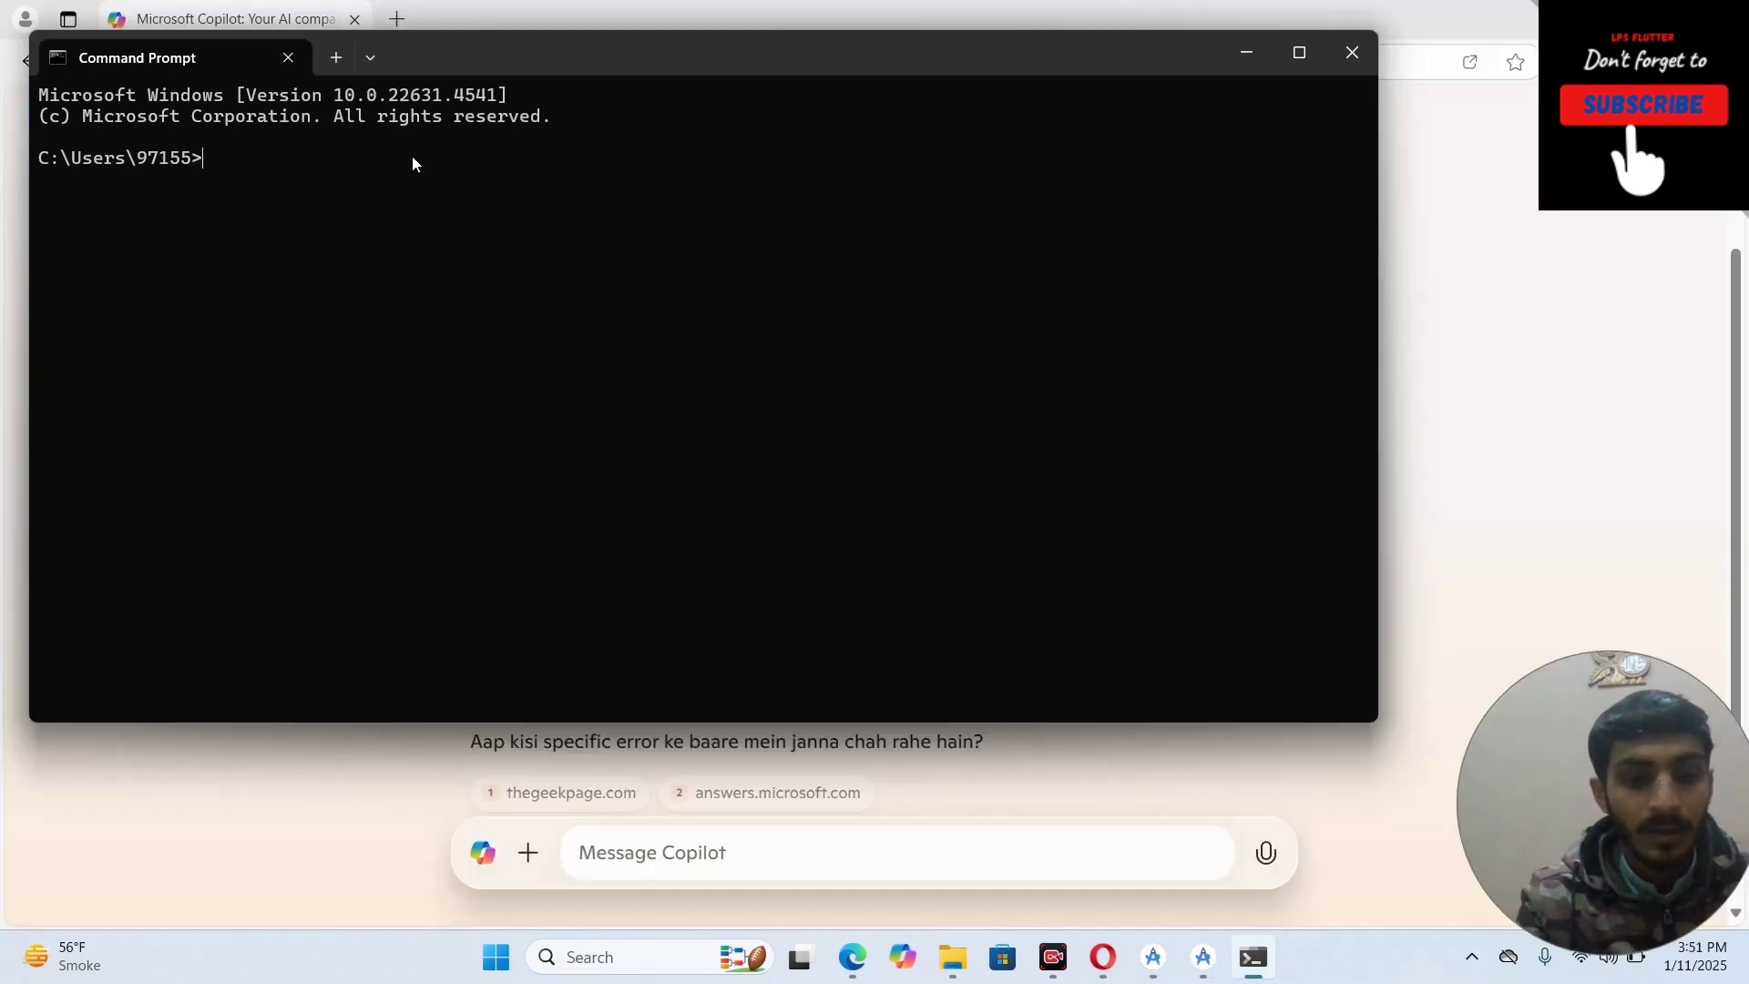
text(flutter)
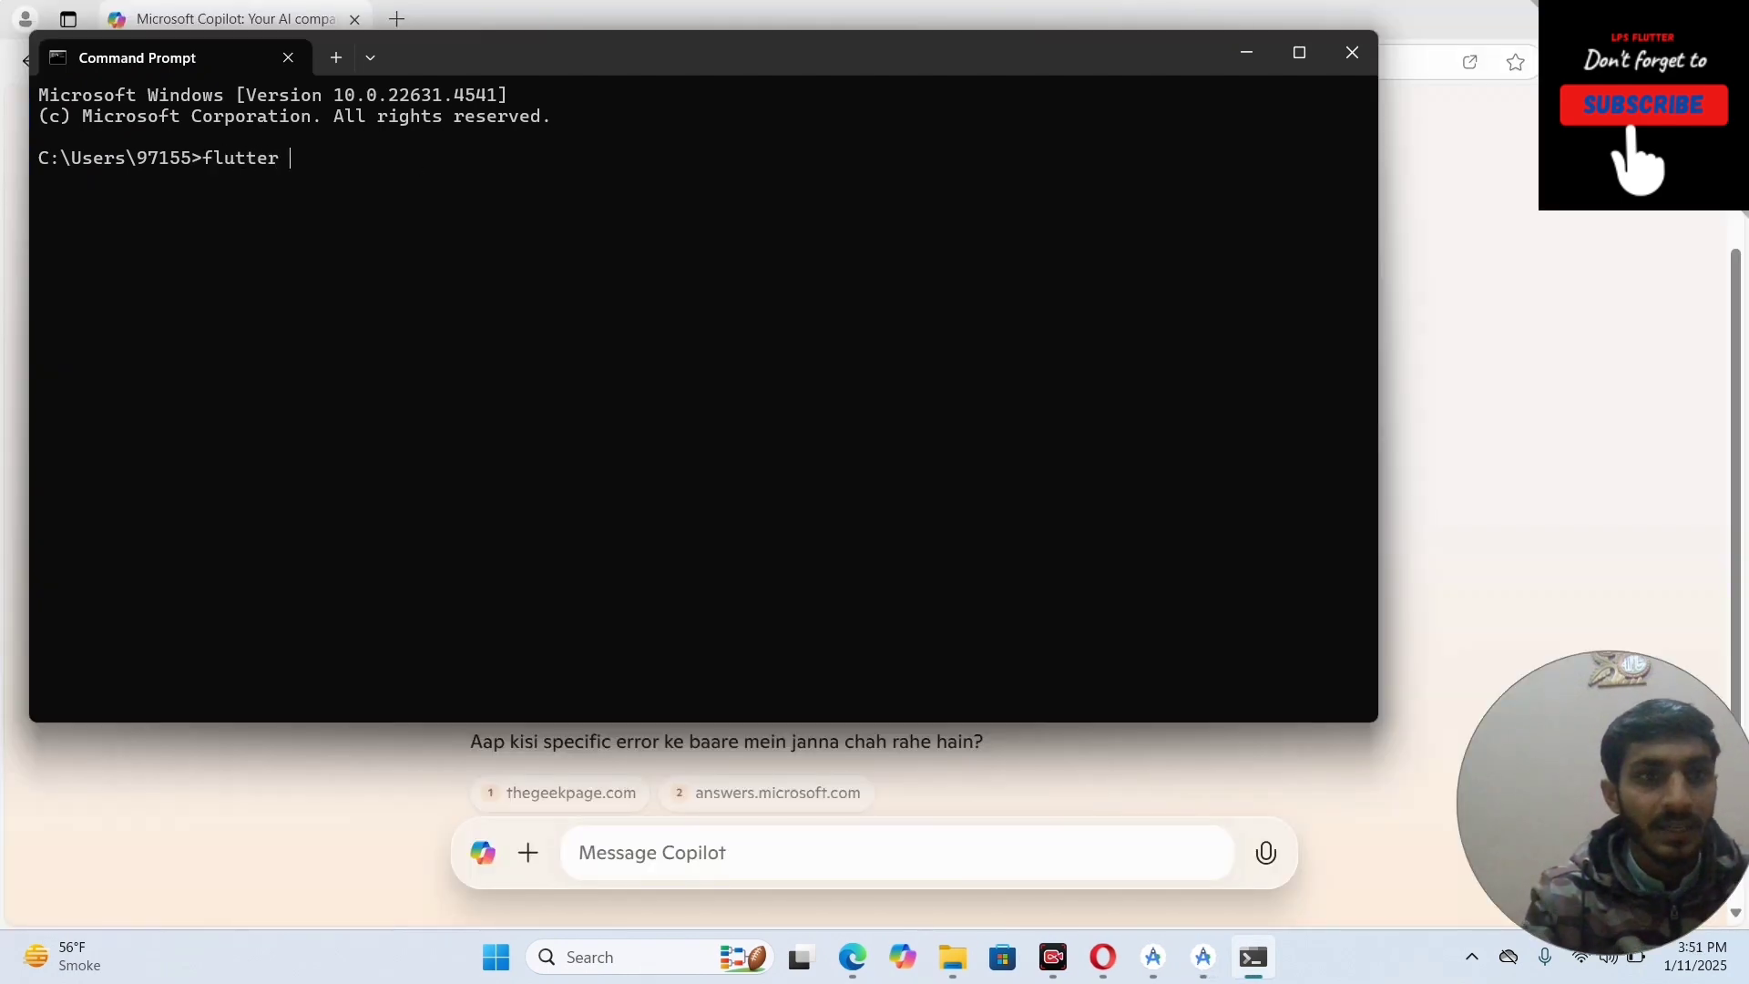
text('command' is not recognized as an internal or external command)
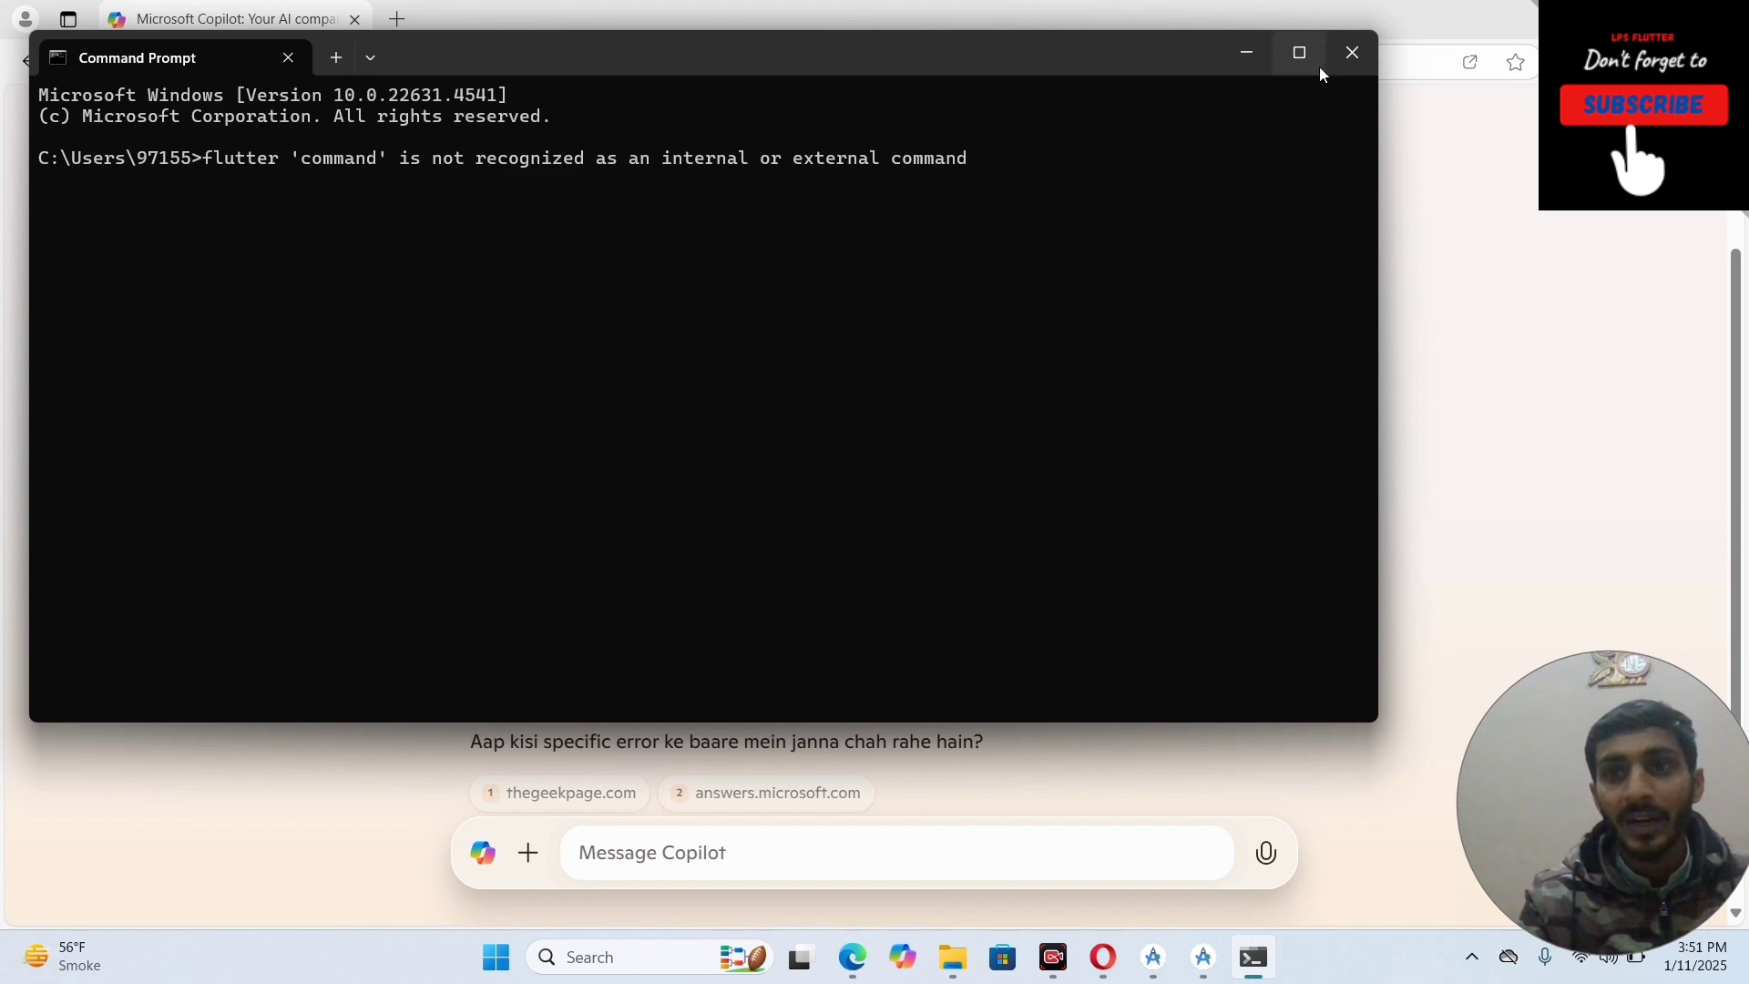
click(1350, 53)
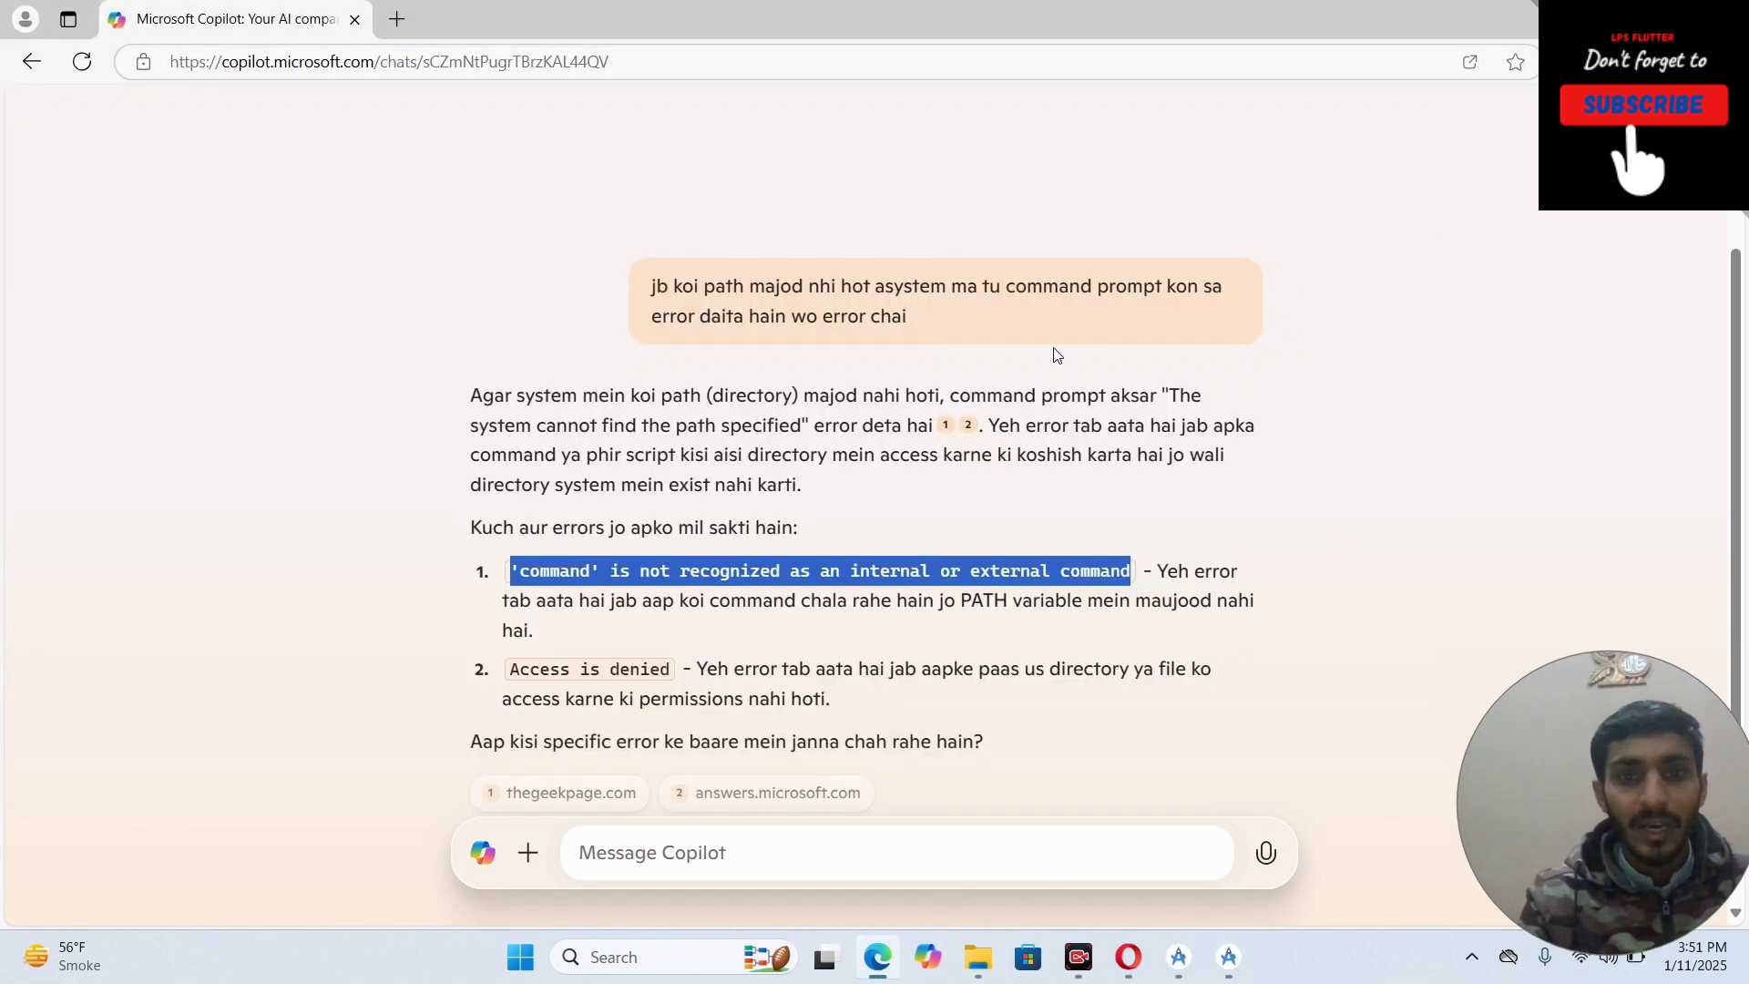
In File Explorer, go back to the user's profile folder and open flutter_sdk\flutter\bin.
mouse_move(979, 978)
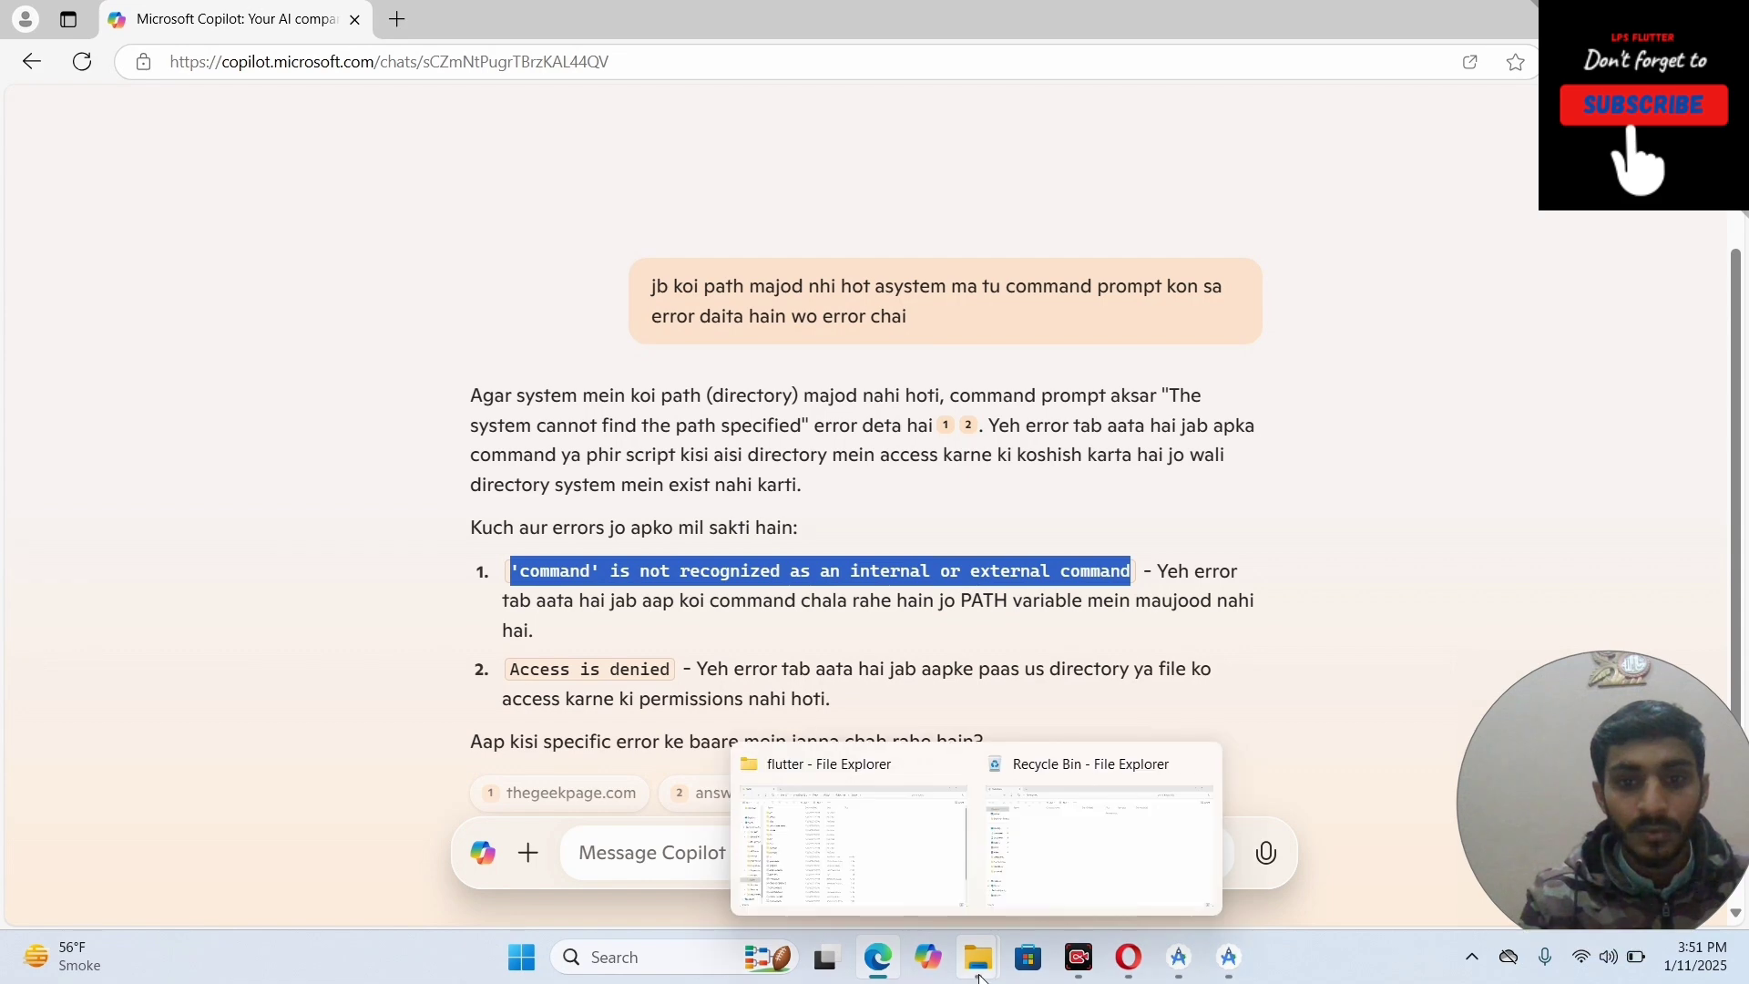
click(881, 873)
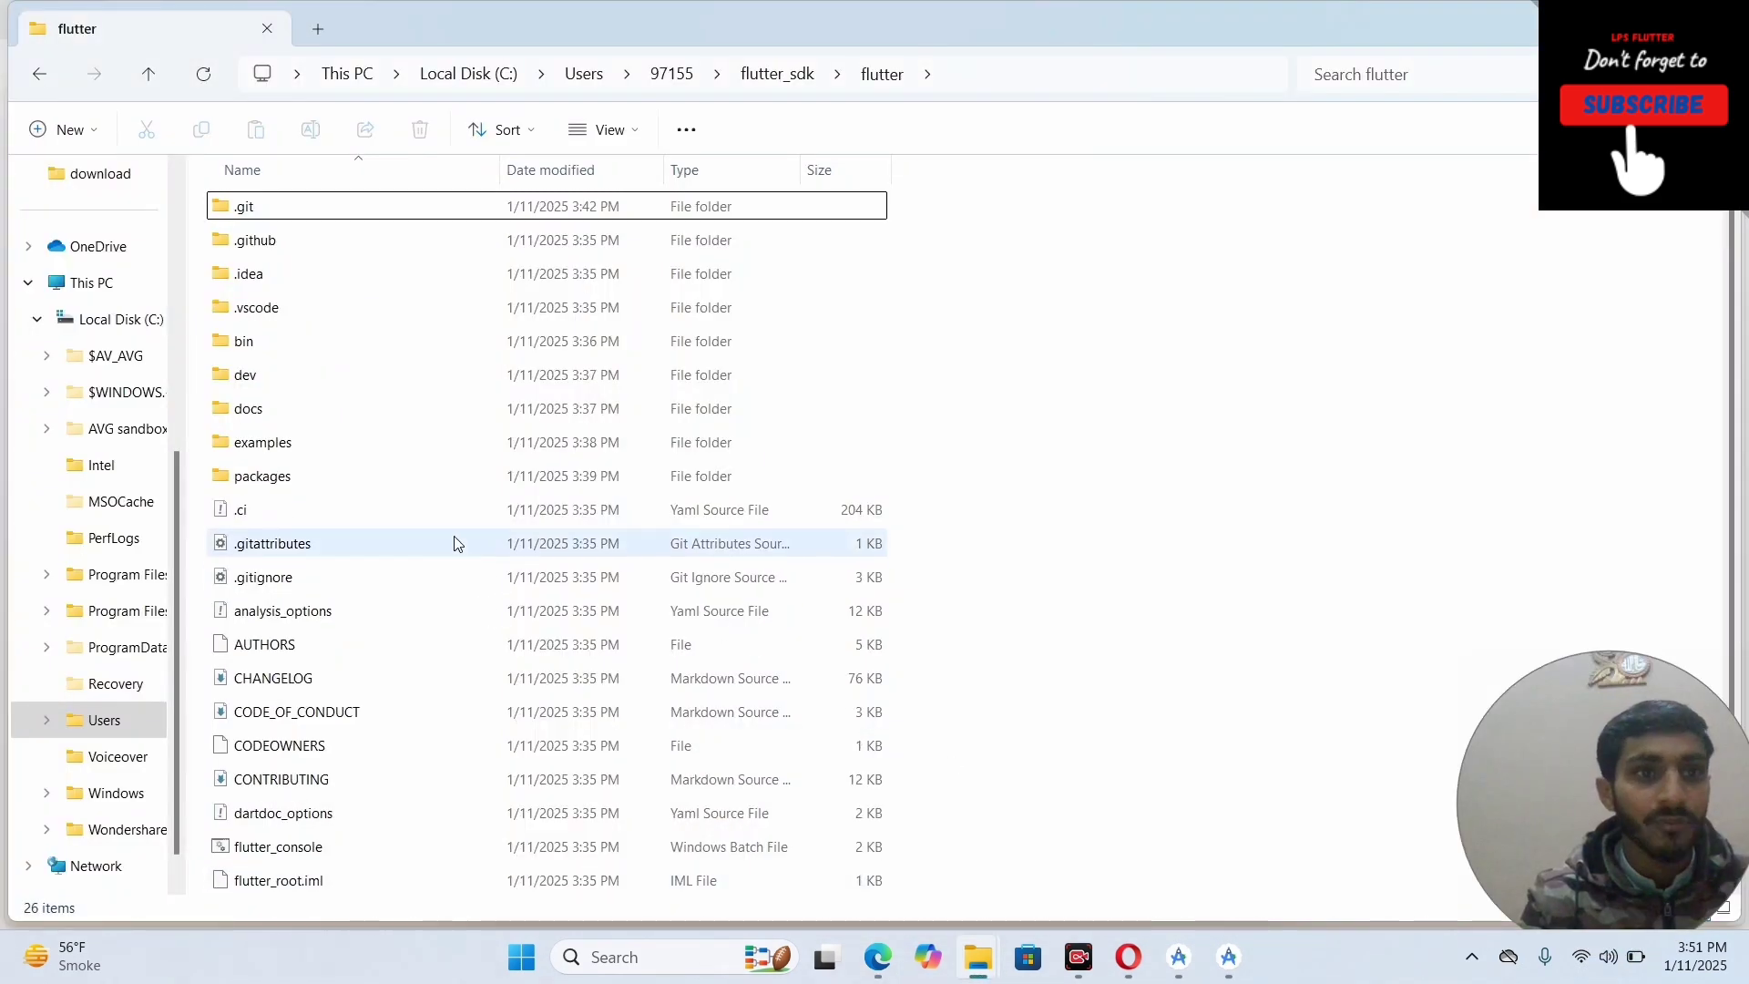
click(38, 75)
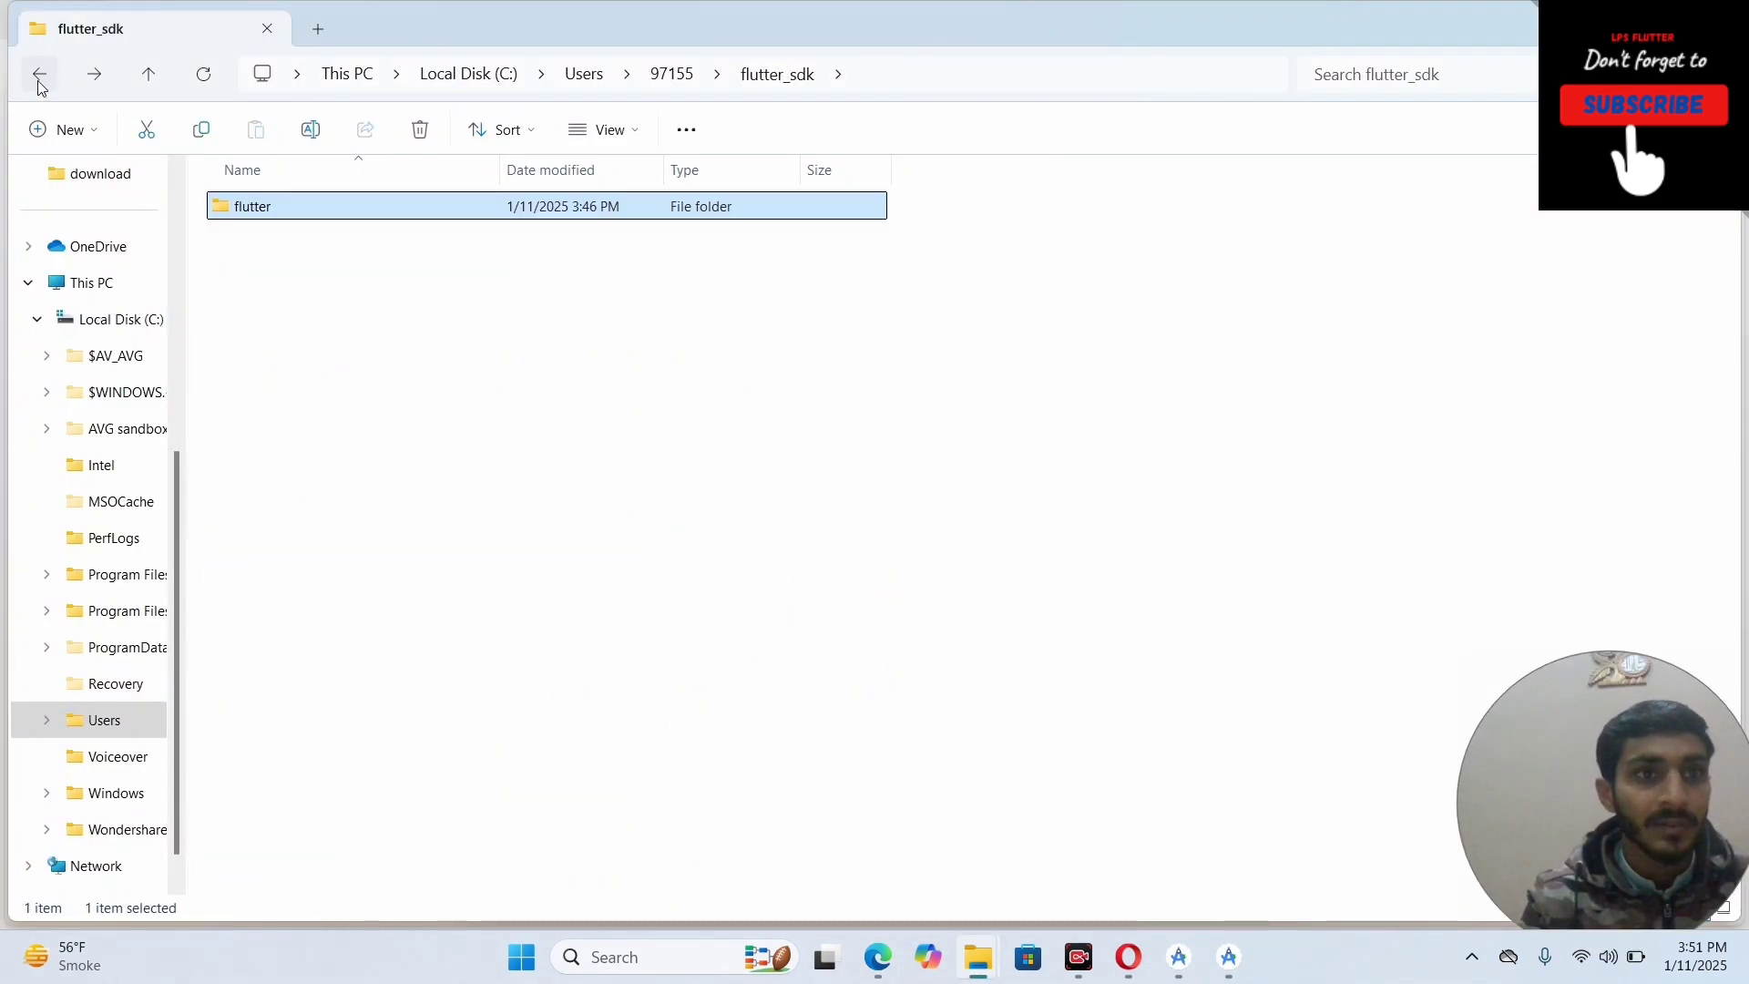
click(39, 75)
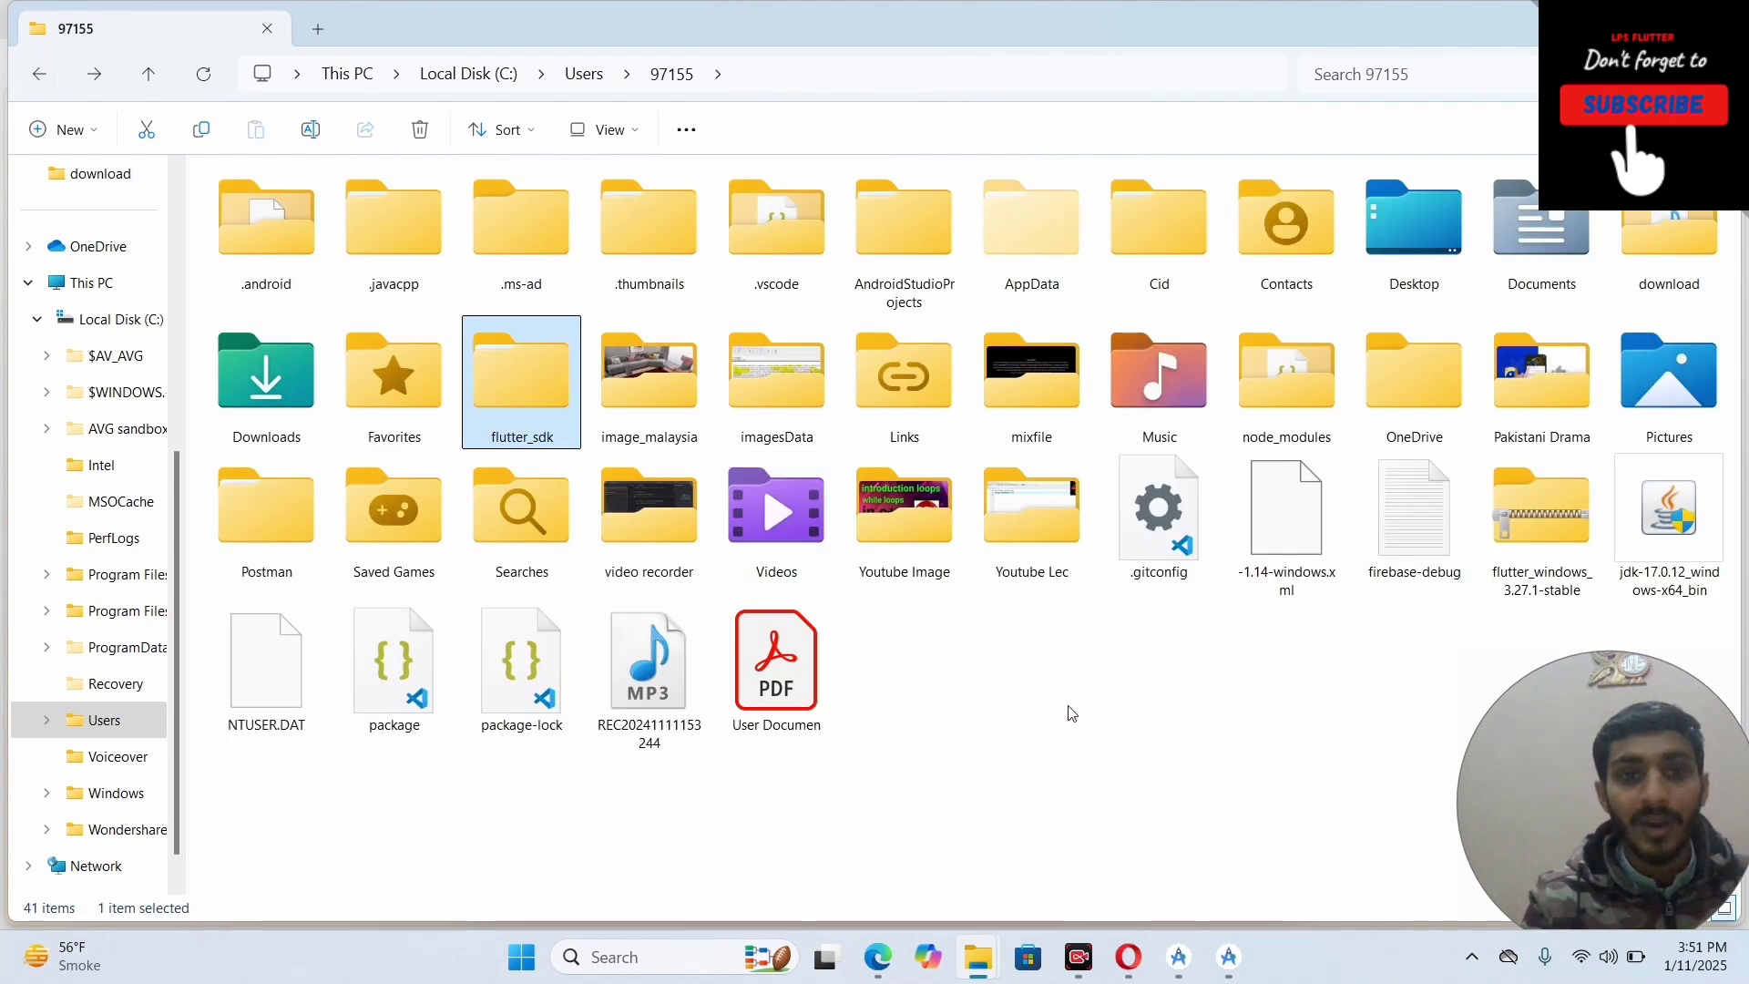
double_click(514, 411)
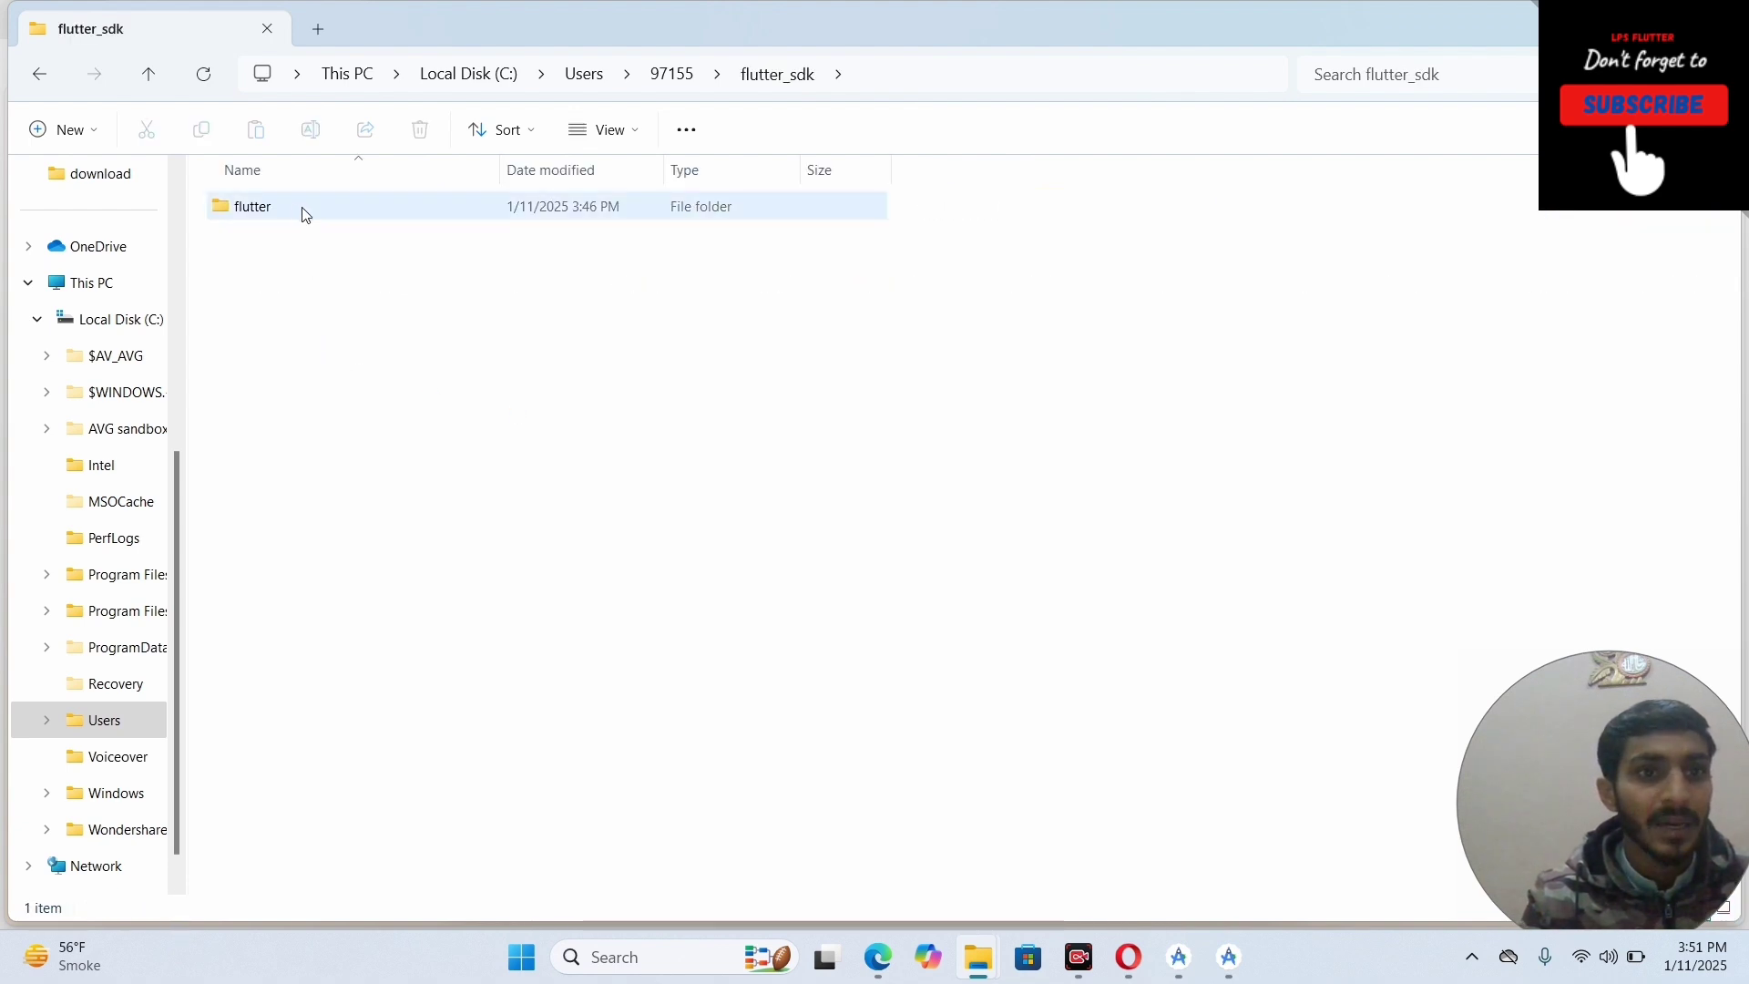
double_click(304, 211)
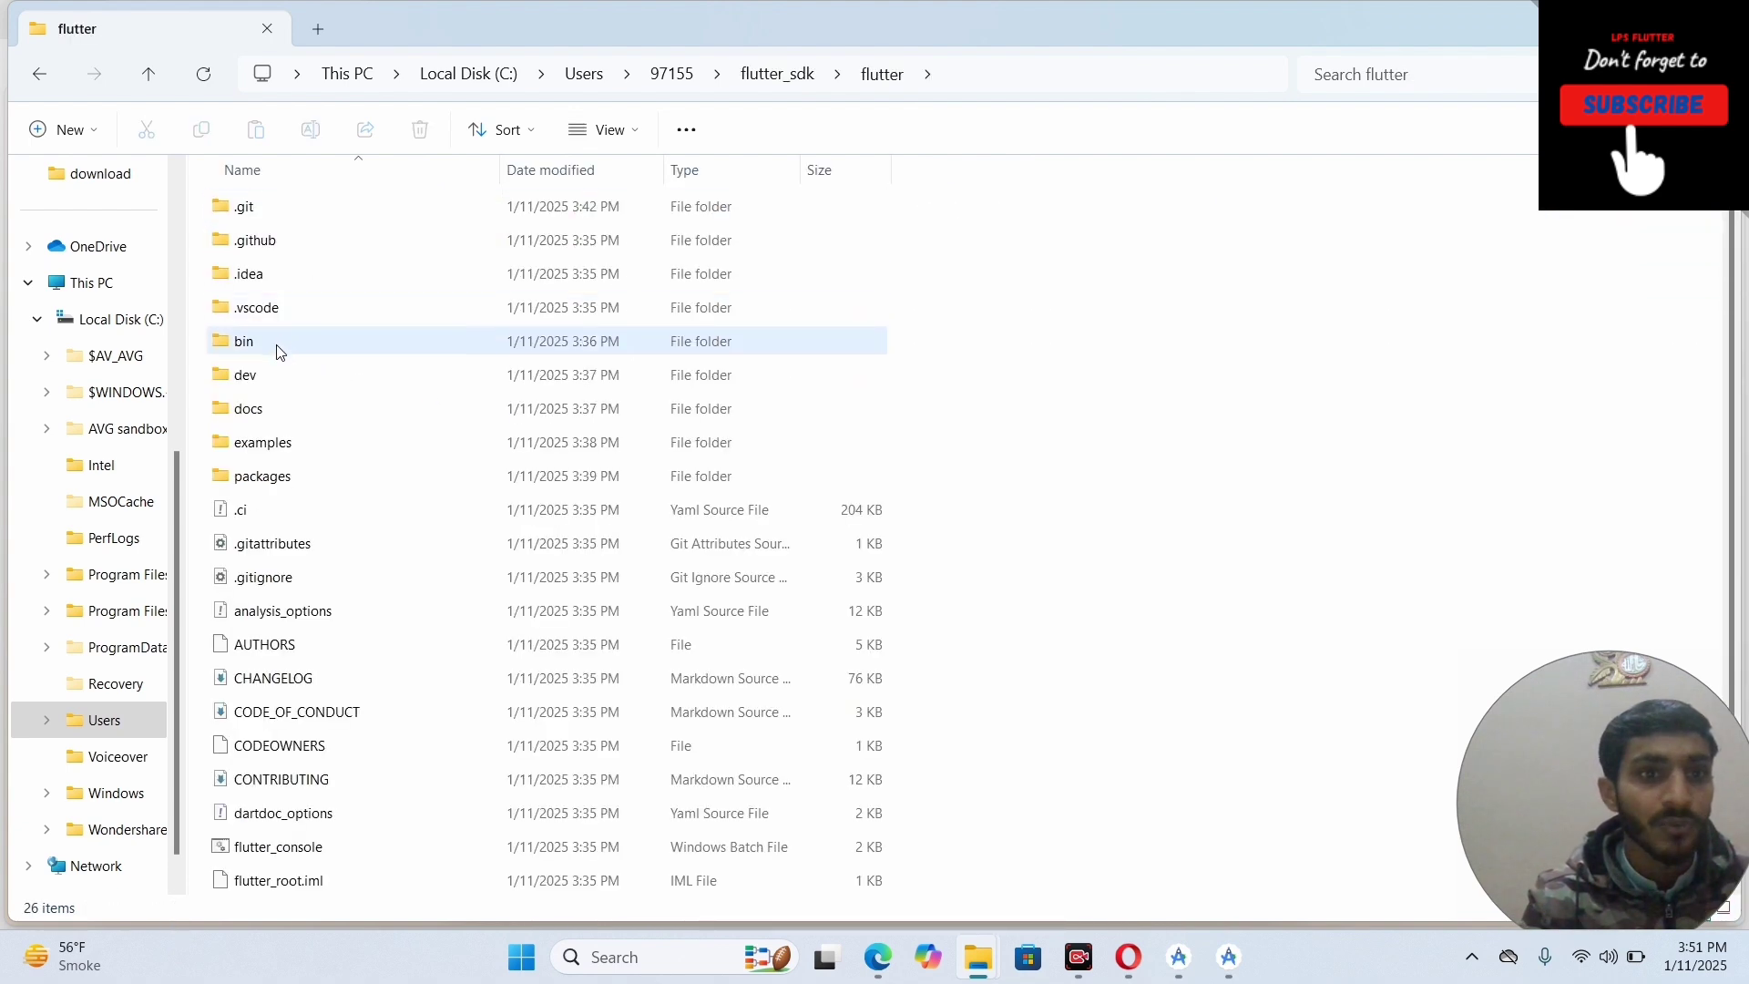
double_click(276, 351)
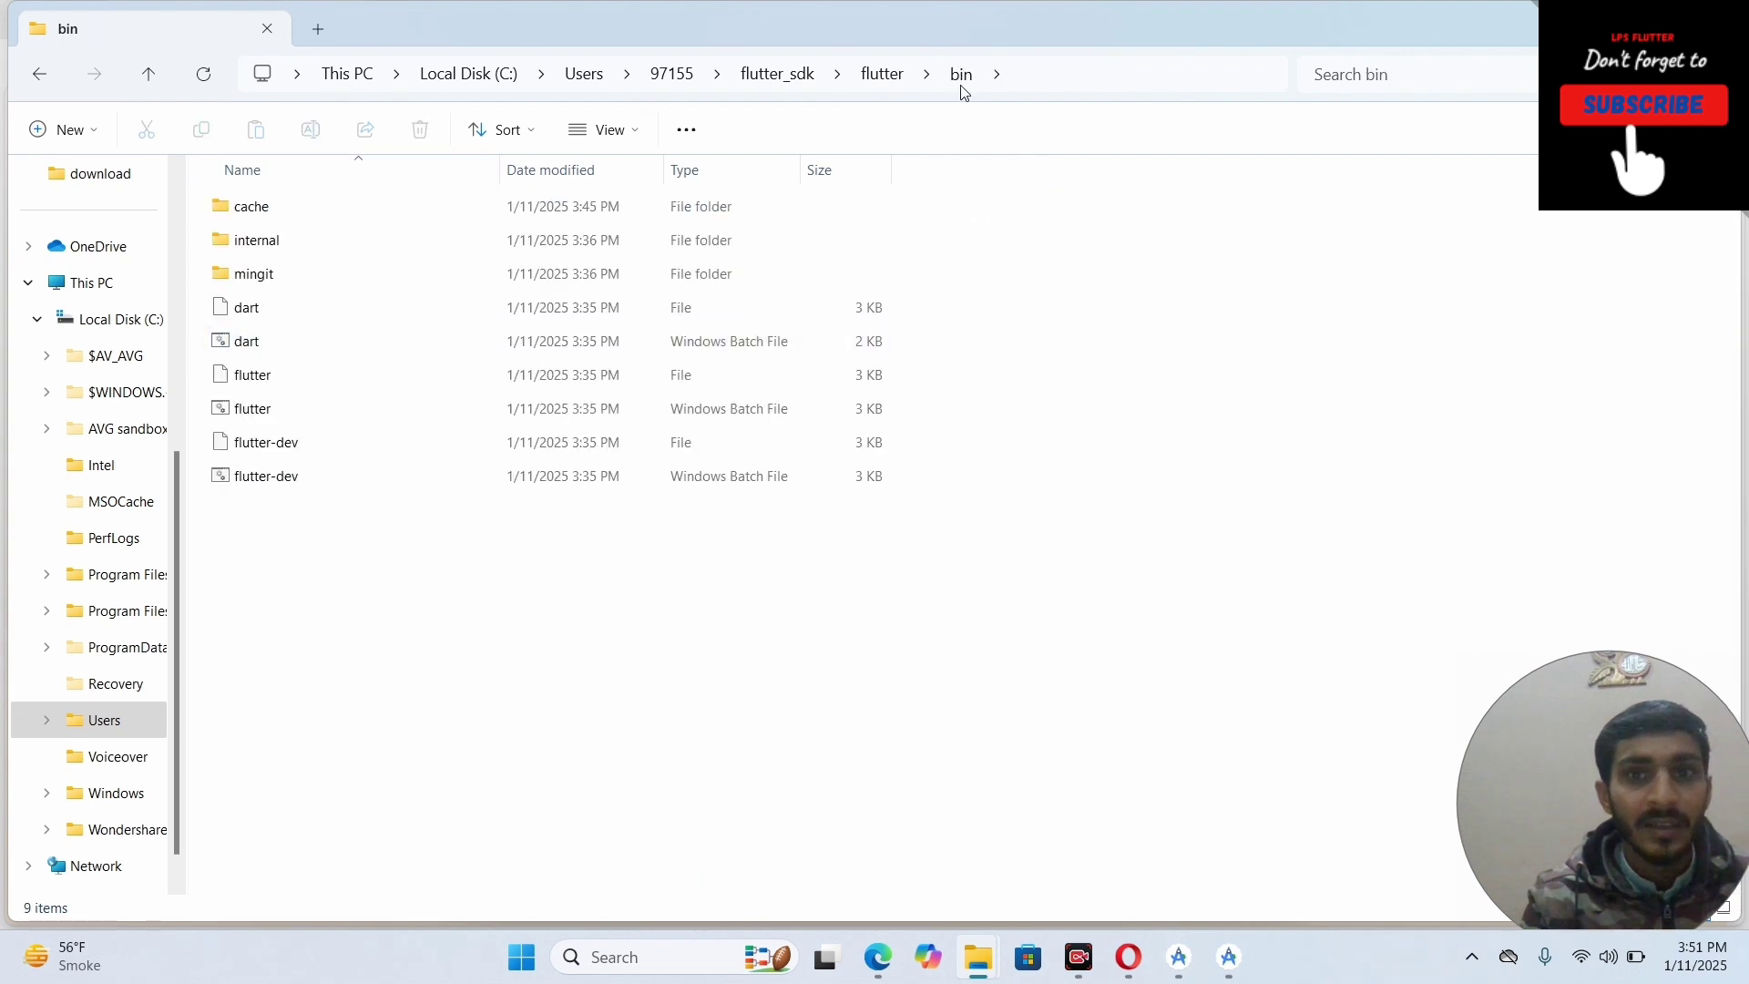
Copy the path of the flutter_sdk\flutter\bin folder and open the user variable path for editing in the Windows environment variables.
click(1050, 76)
key(ctrl+c)
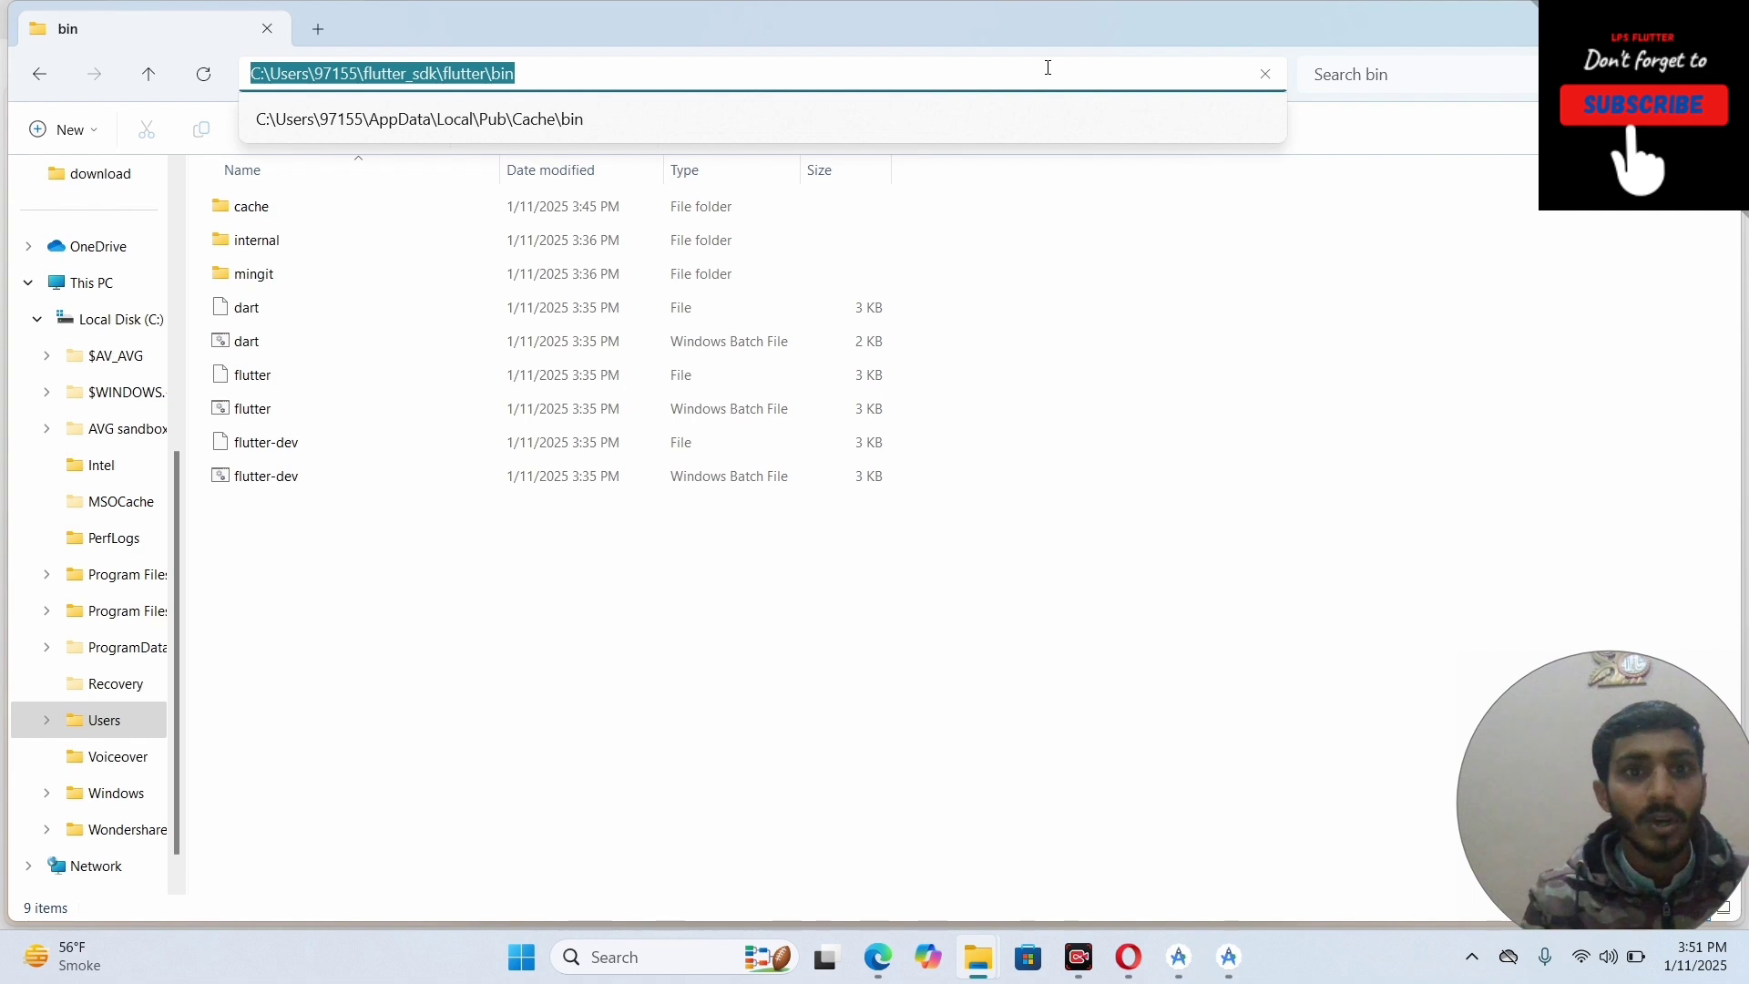
click(644, 957)
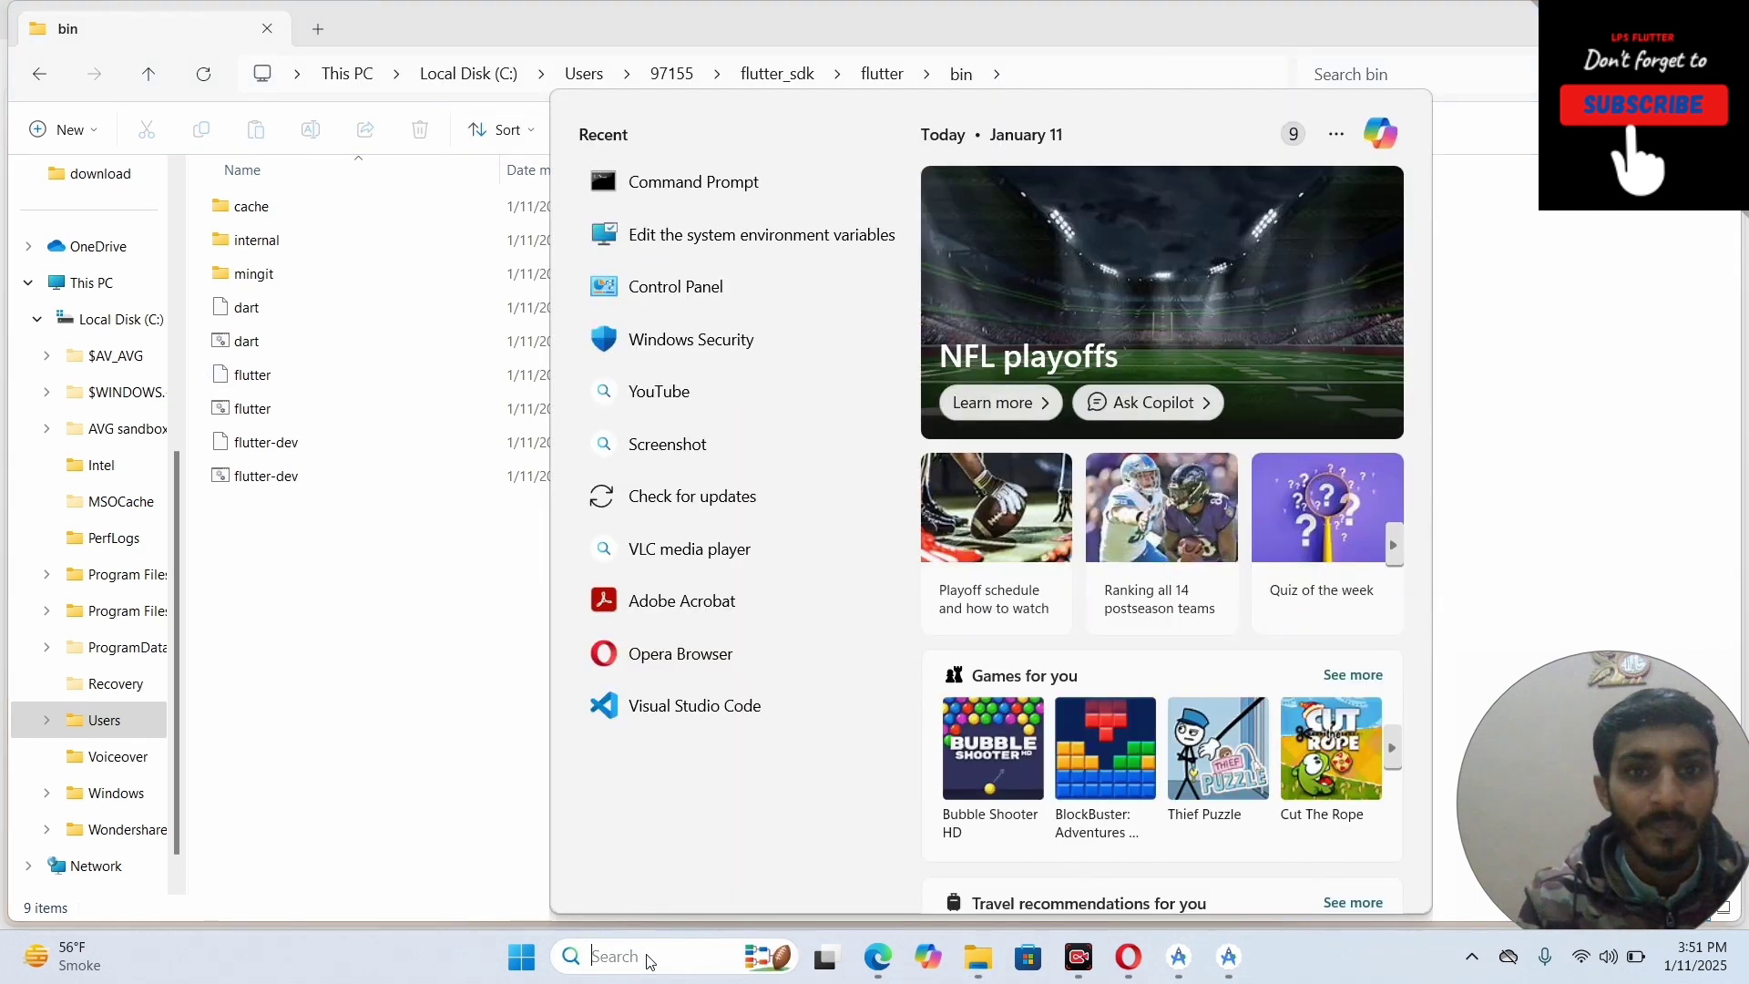
text(edi)
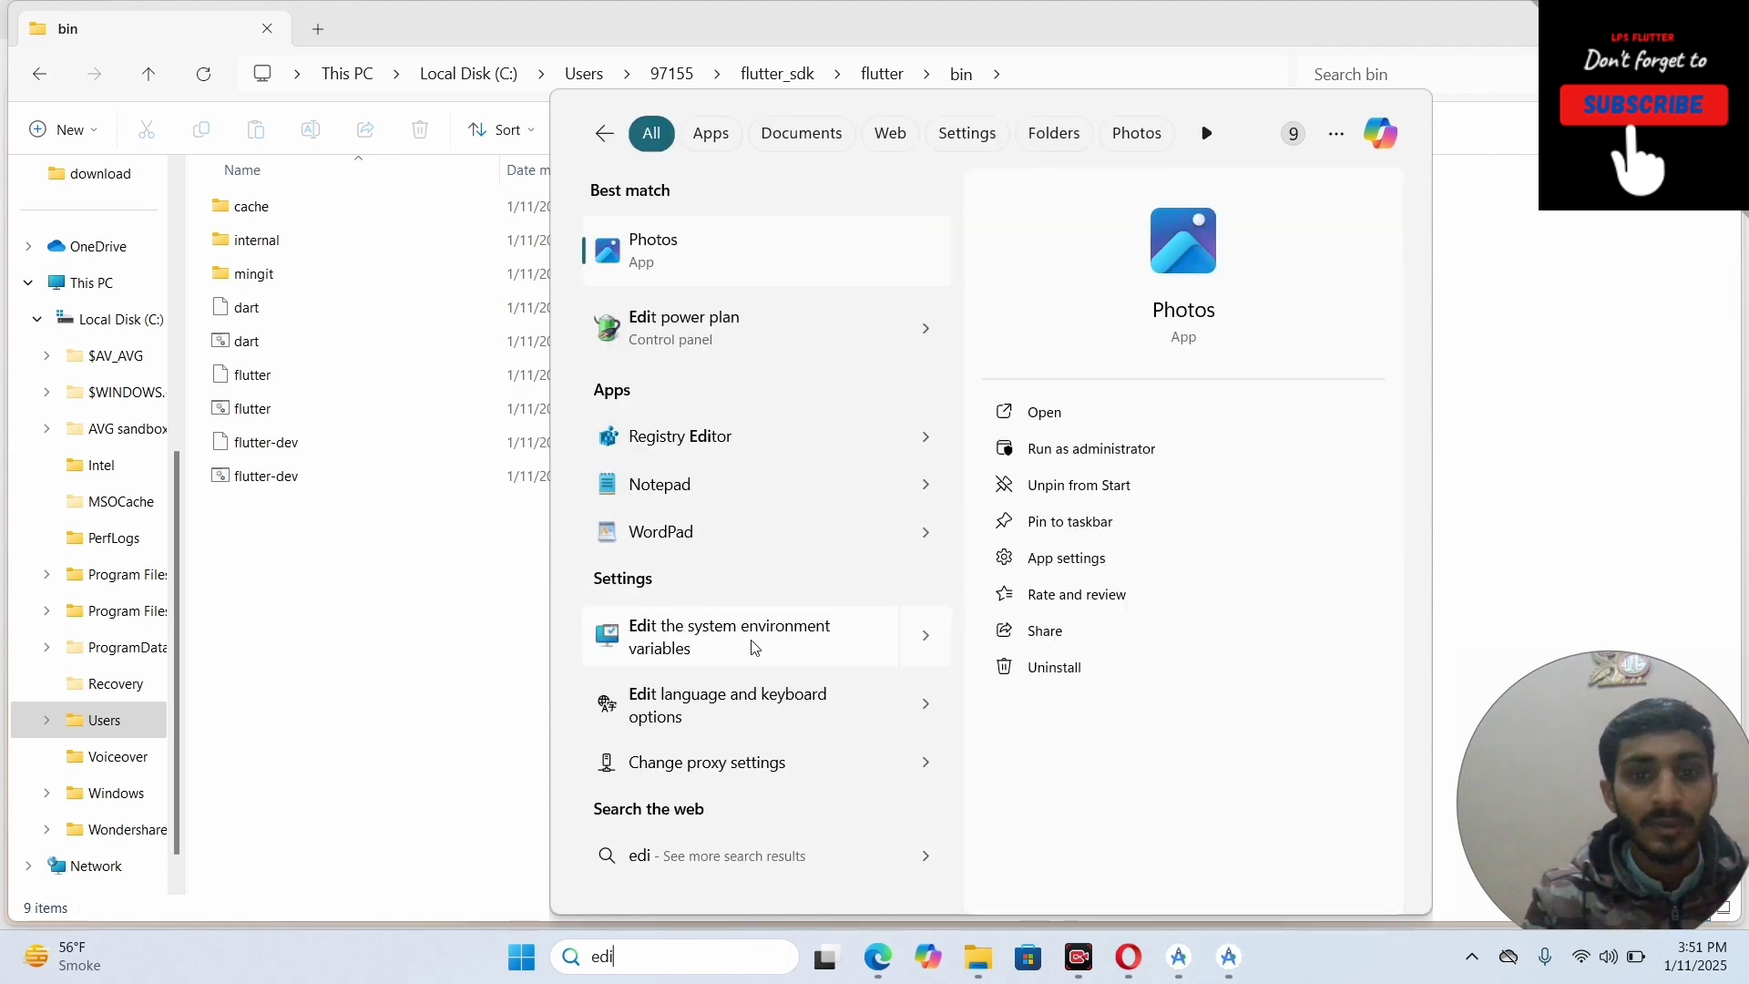
click(752, 645)
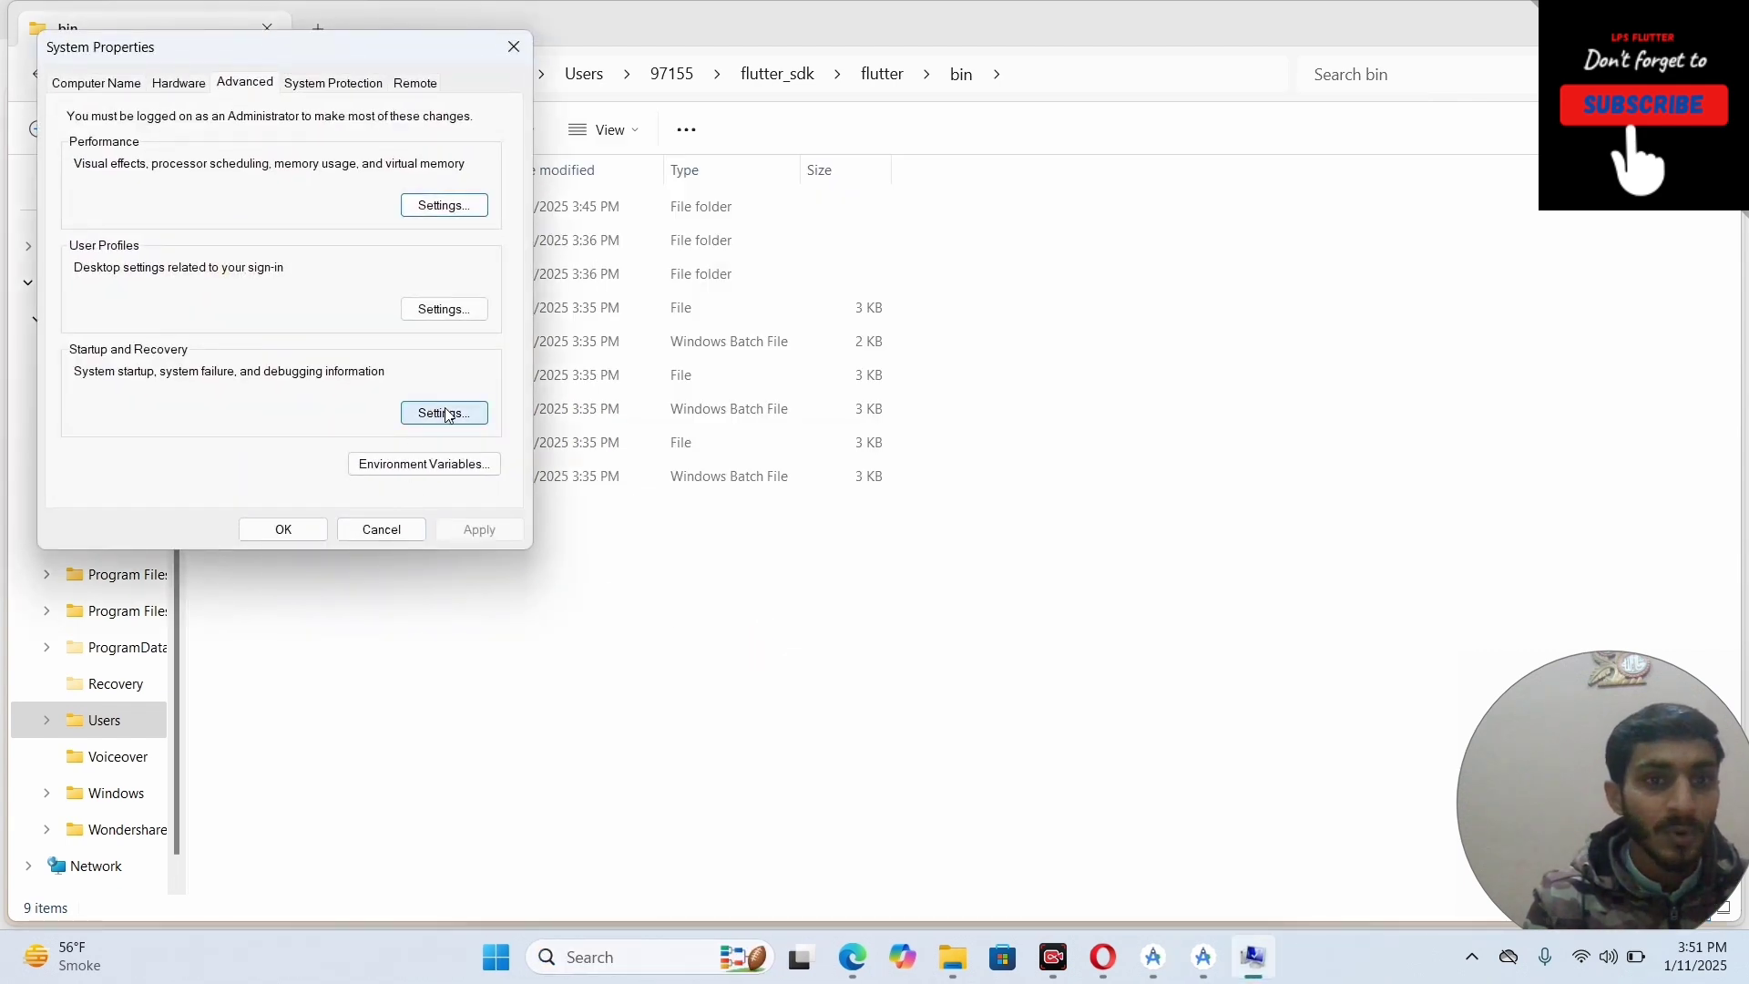
click(425, 465)
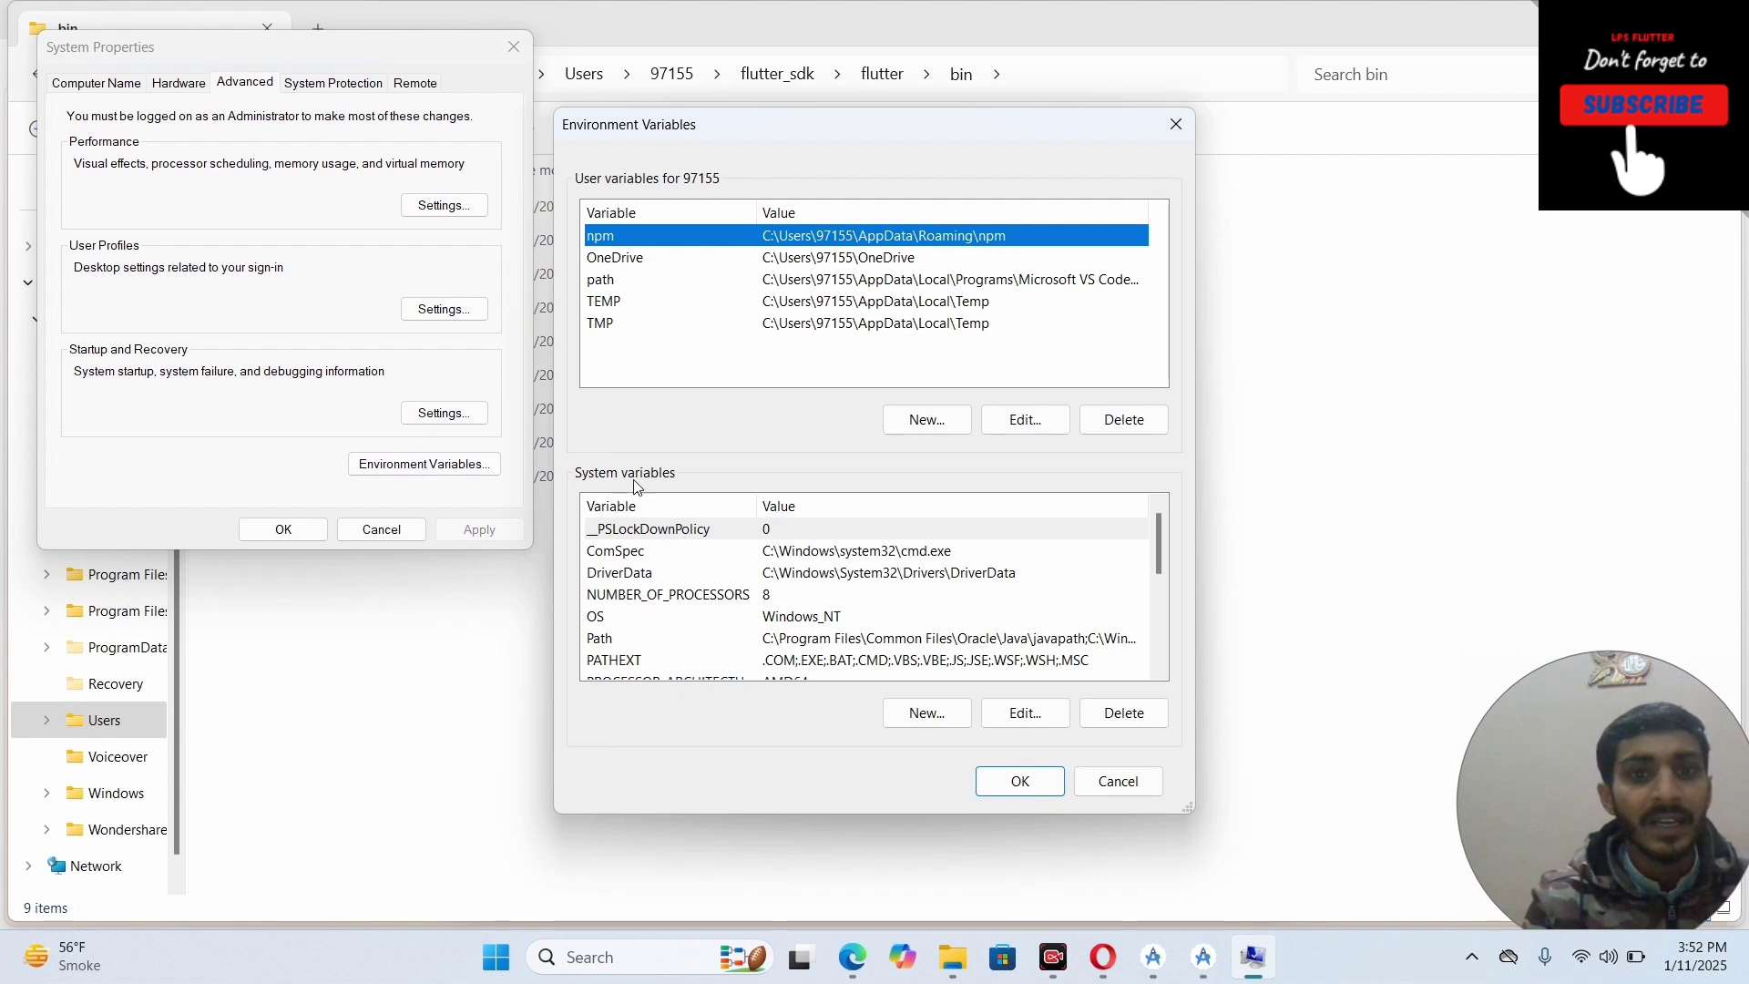
double_click(603, 281)
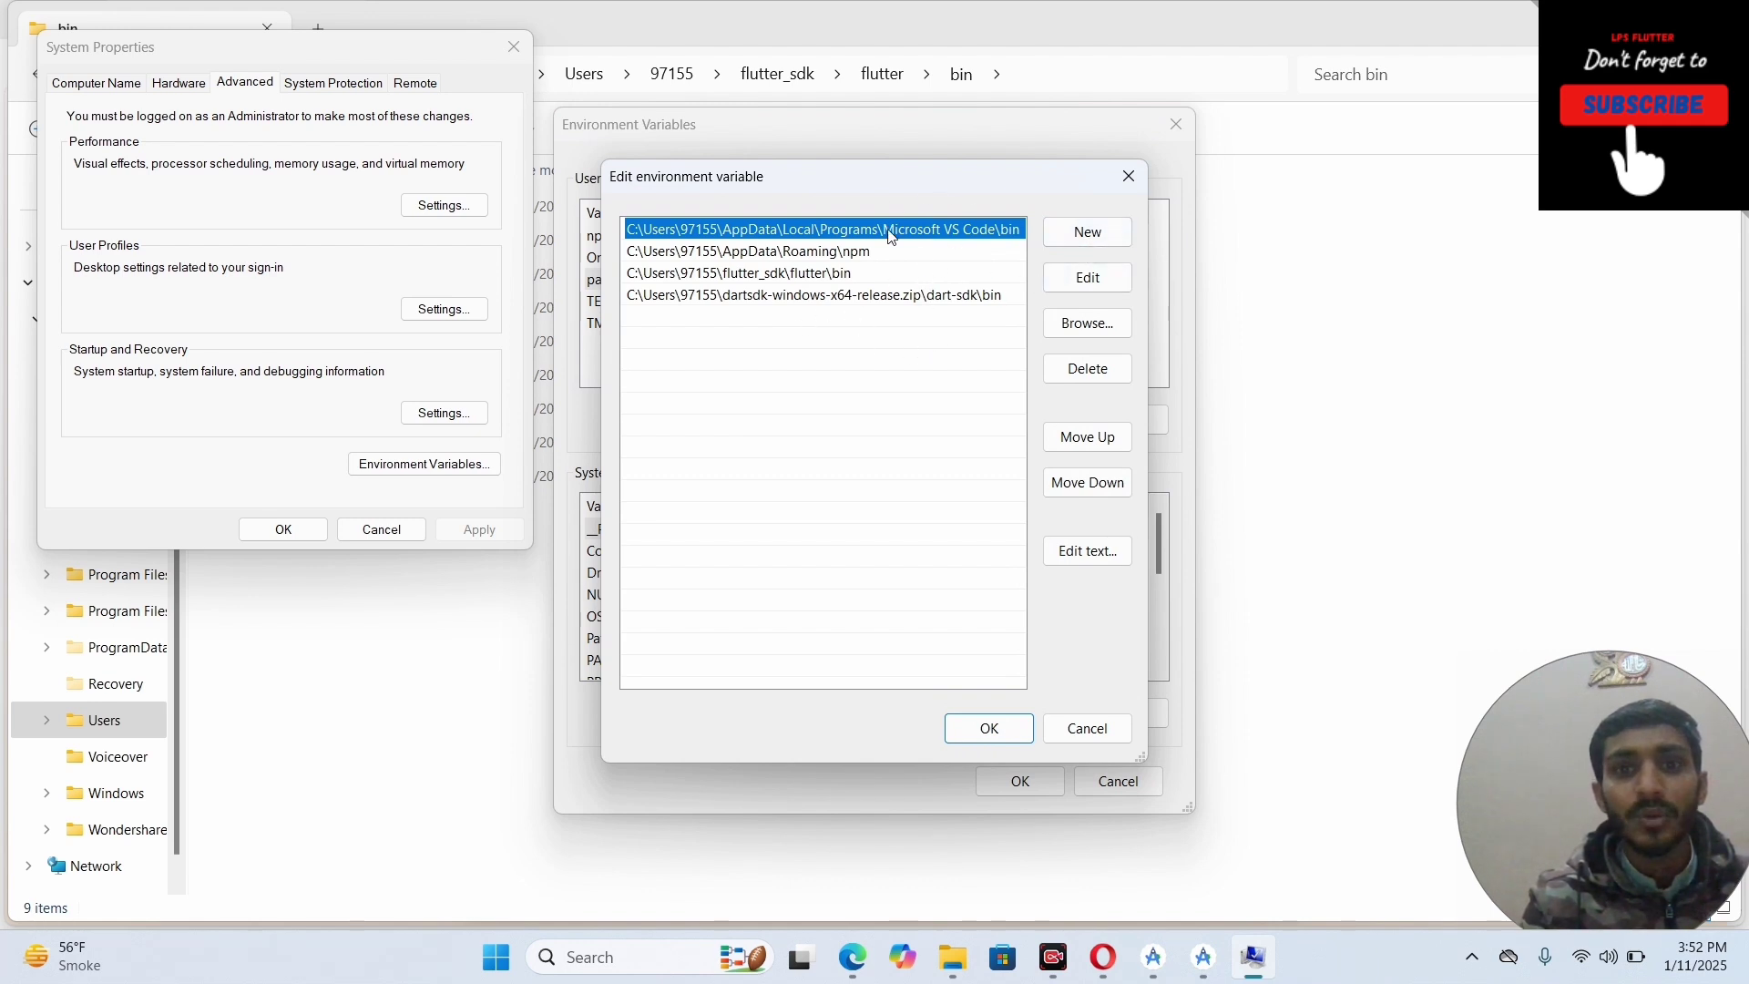
click(1080, 240)
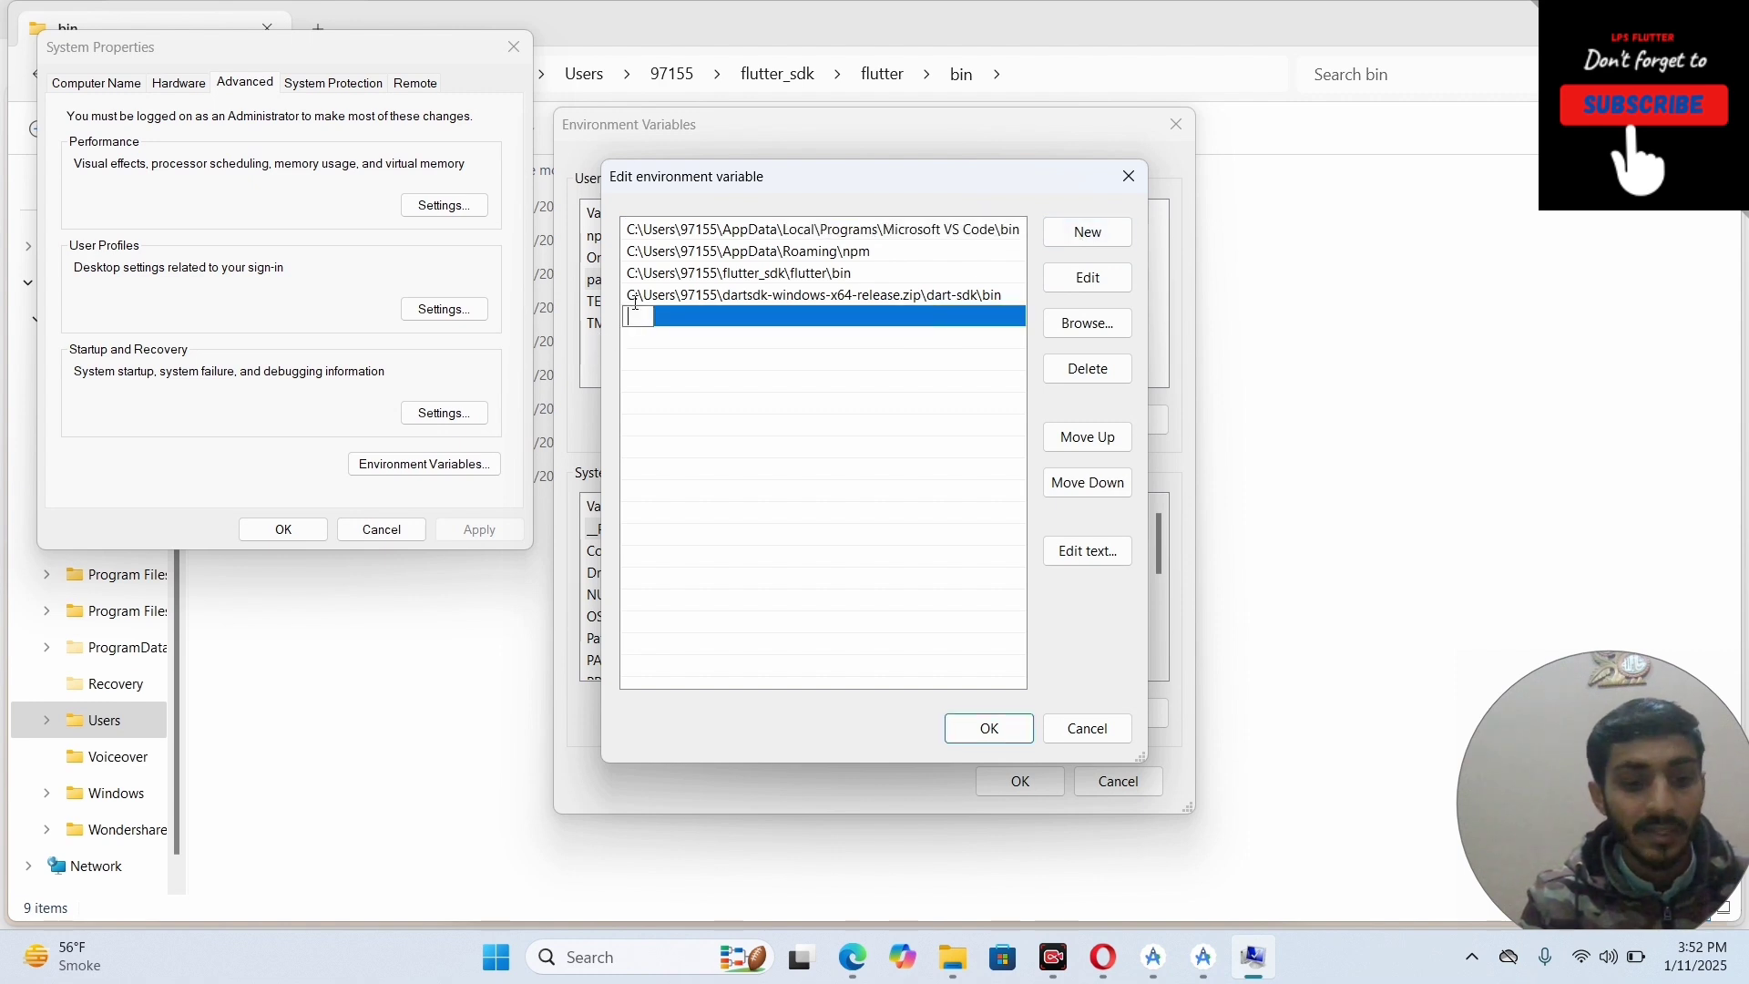
key(ctrl+v)
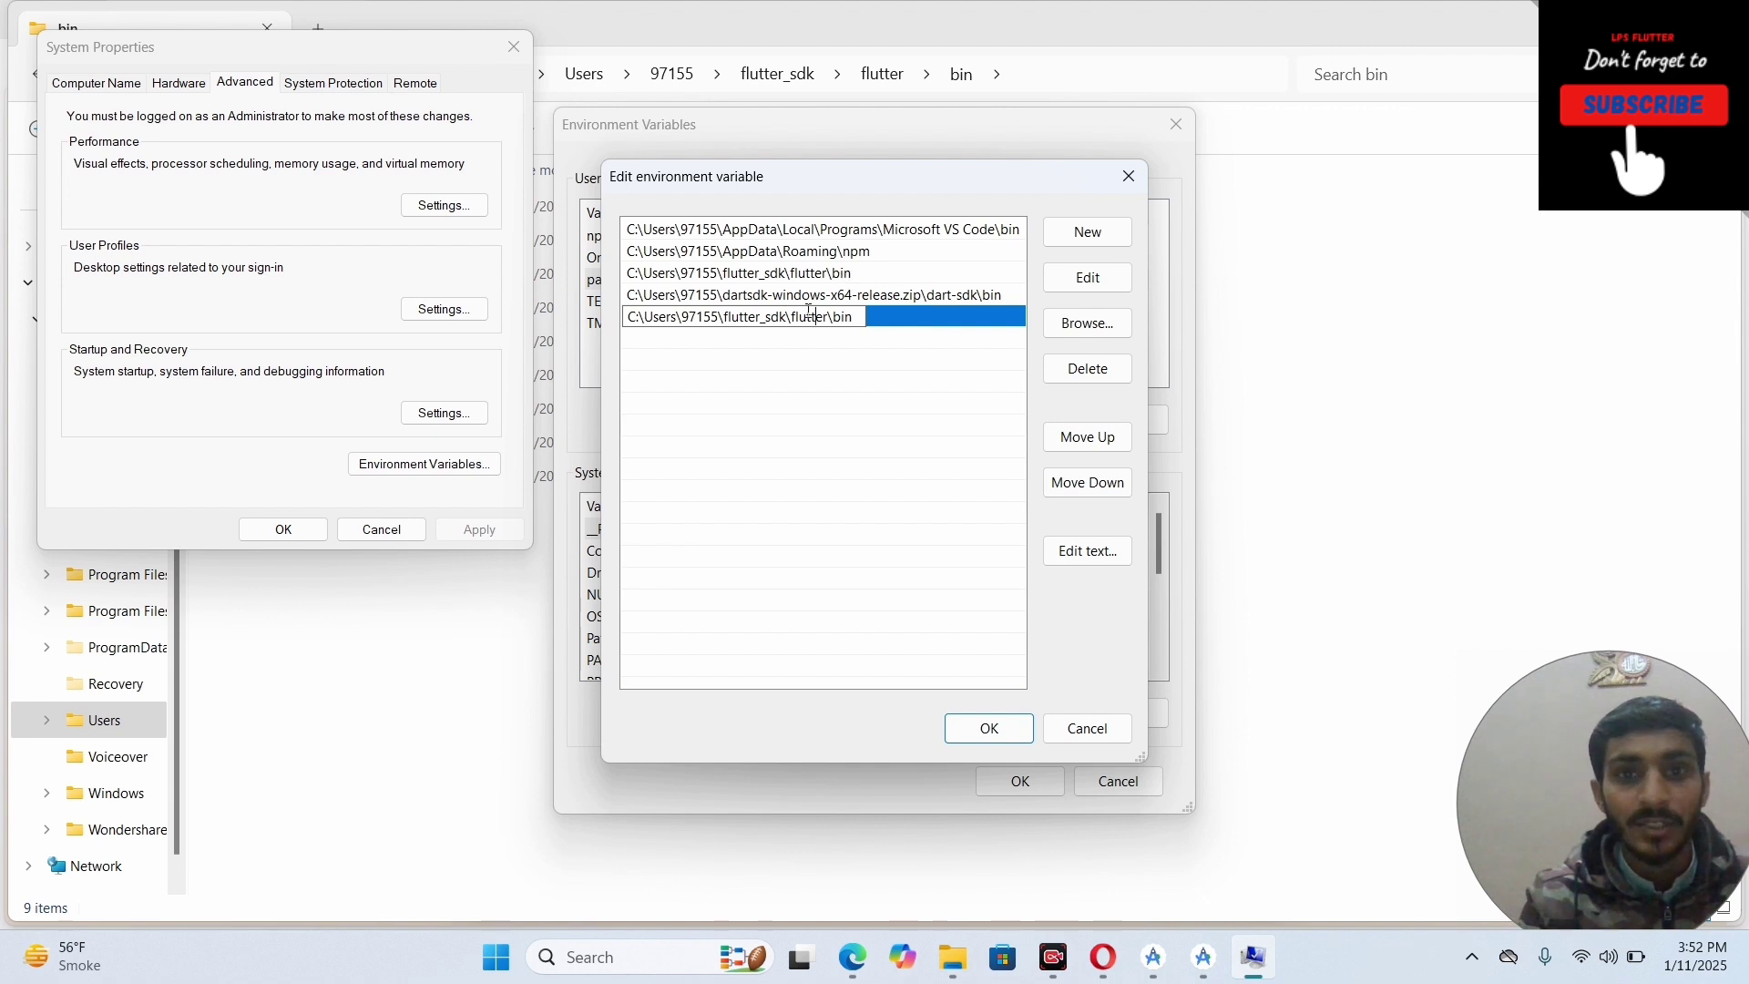
click(906, 386)
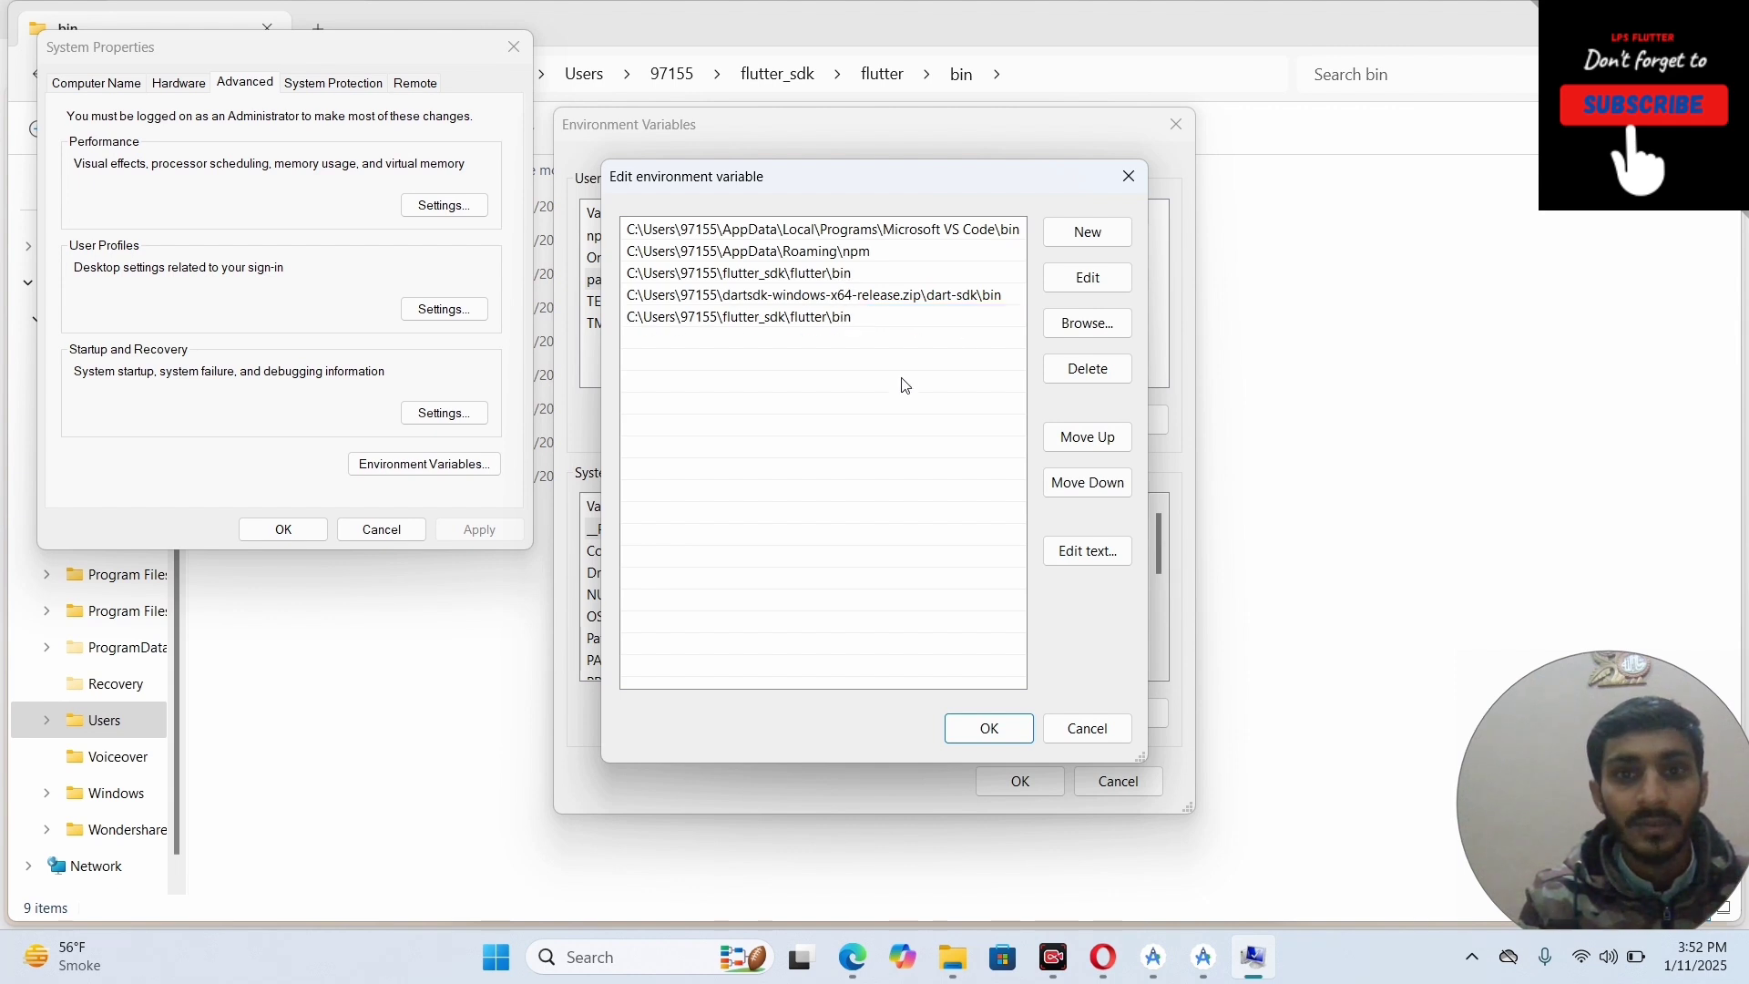
click(847, 318)
click(1066, 371)
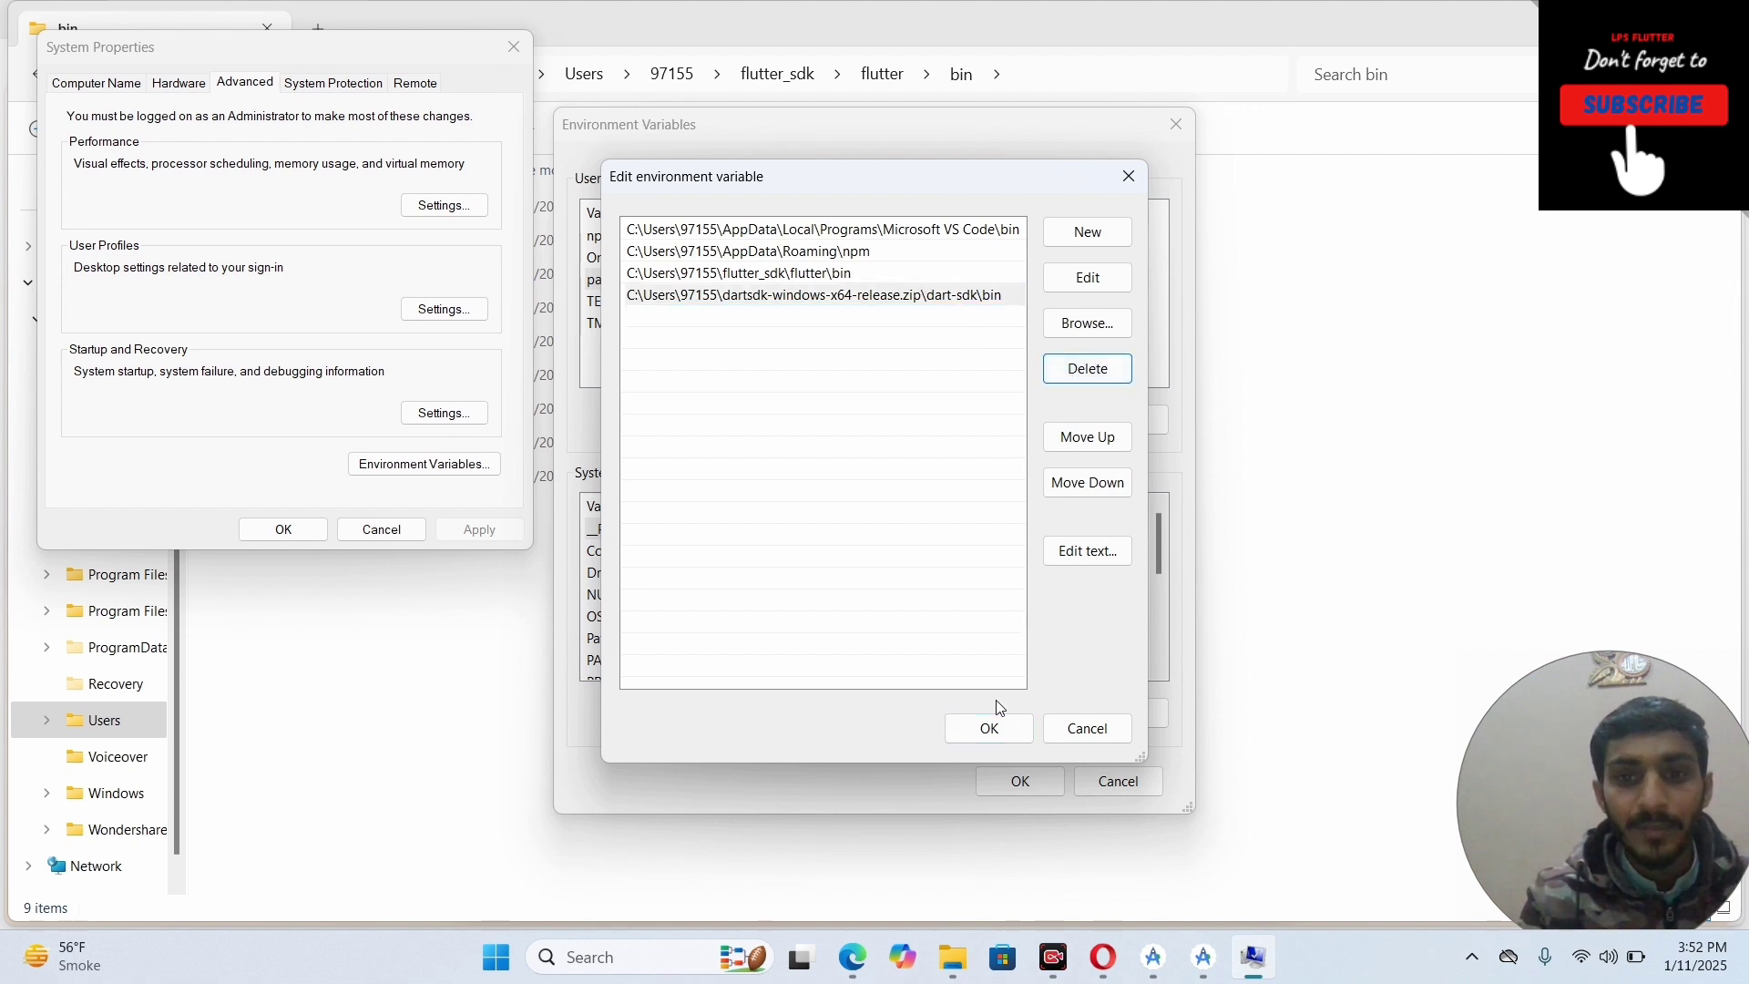
Add the copied flutter_sdk\flutter\bin path as a new entry, delete its older duplicate, and save the environment variables and system properties.
click(1086, 232)
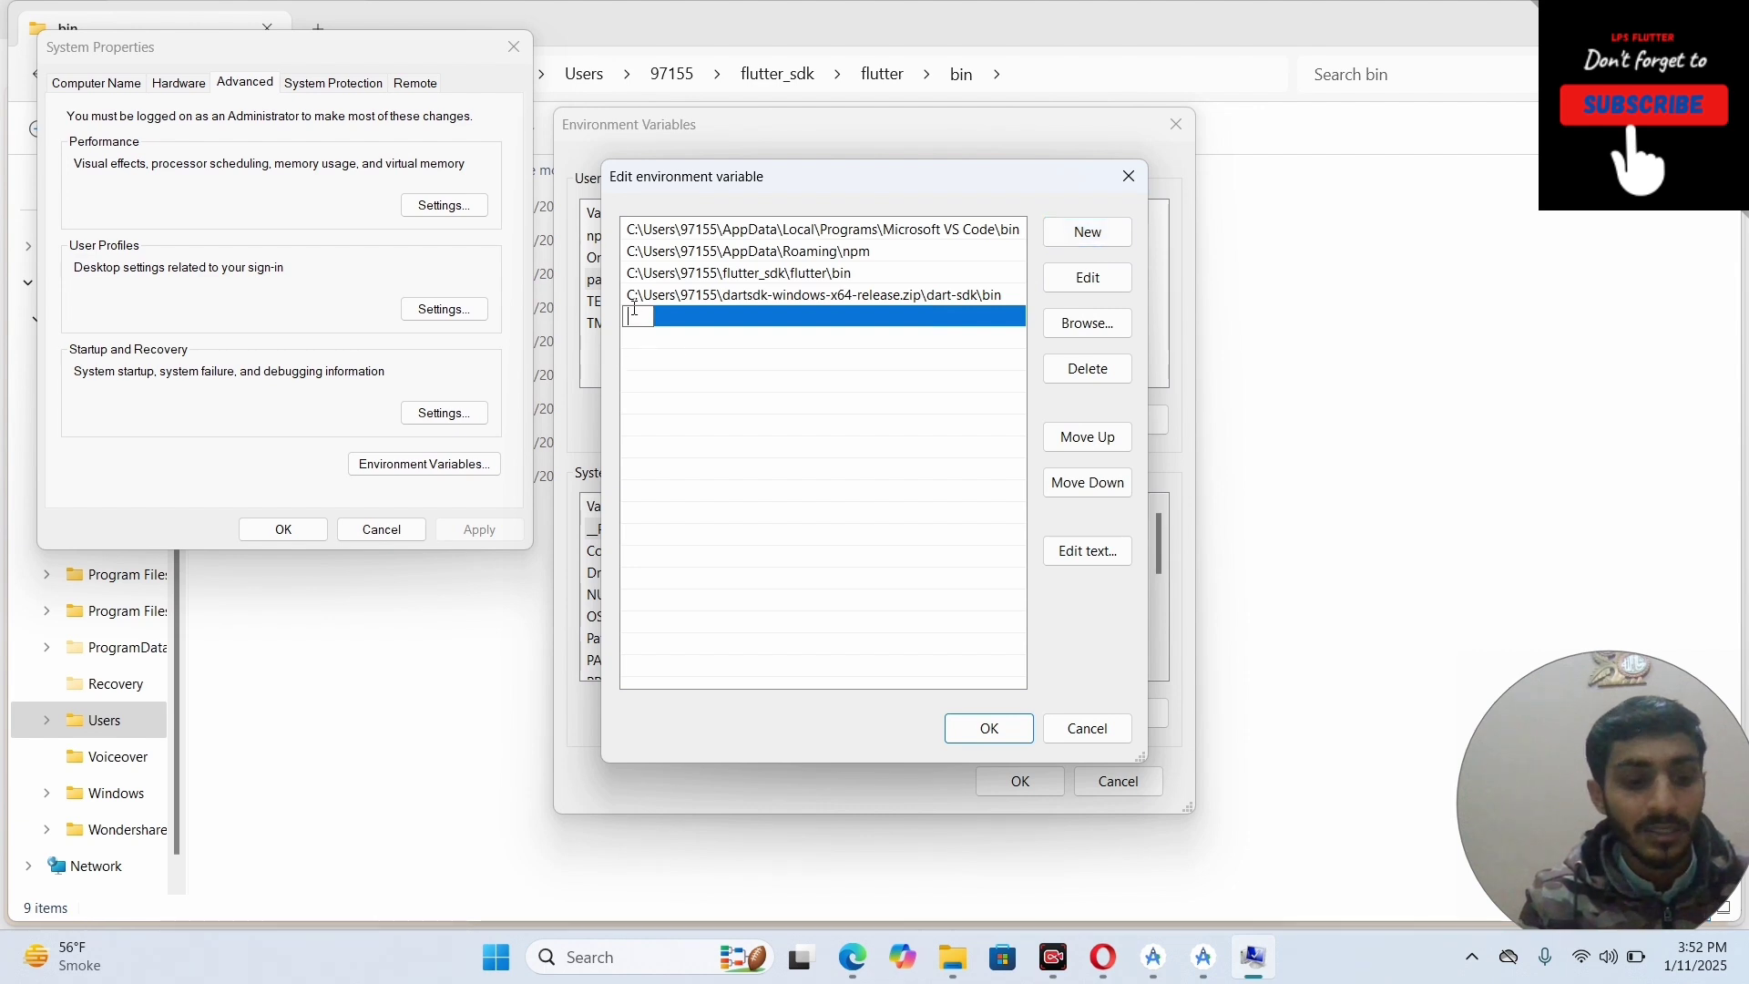
key(ctrl+v)
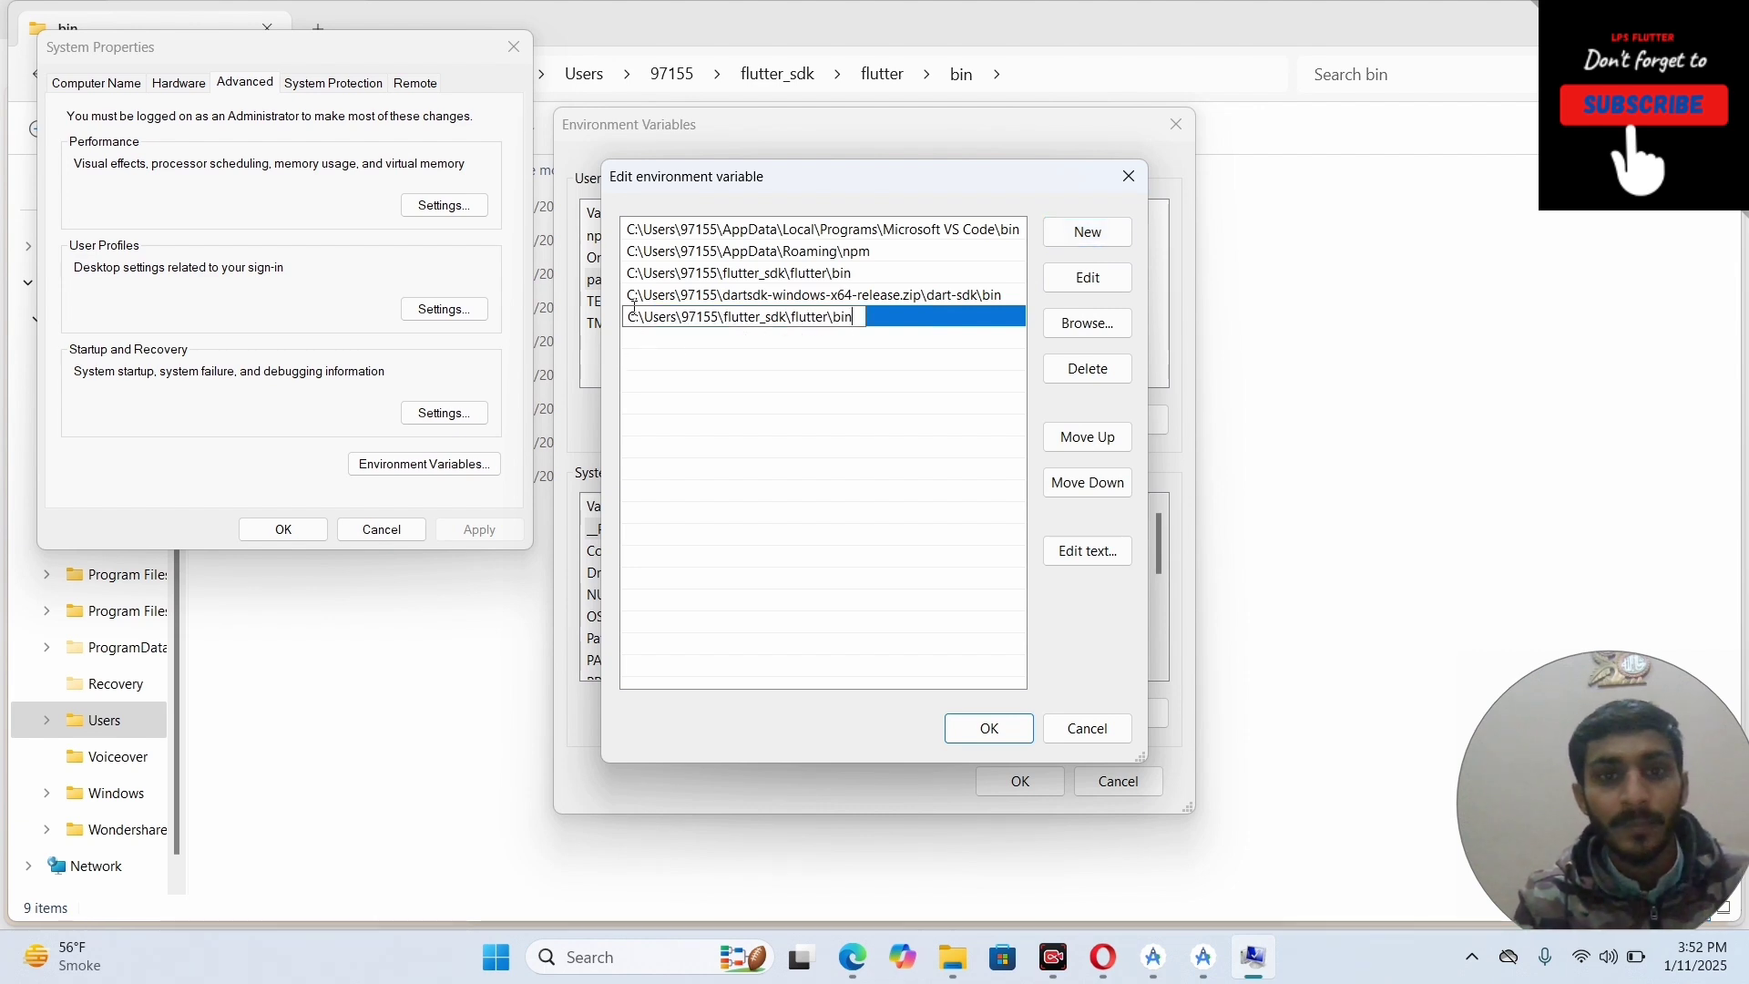
click(751, 278)
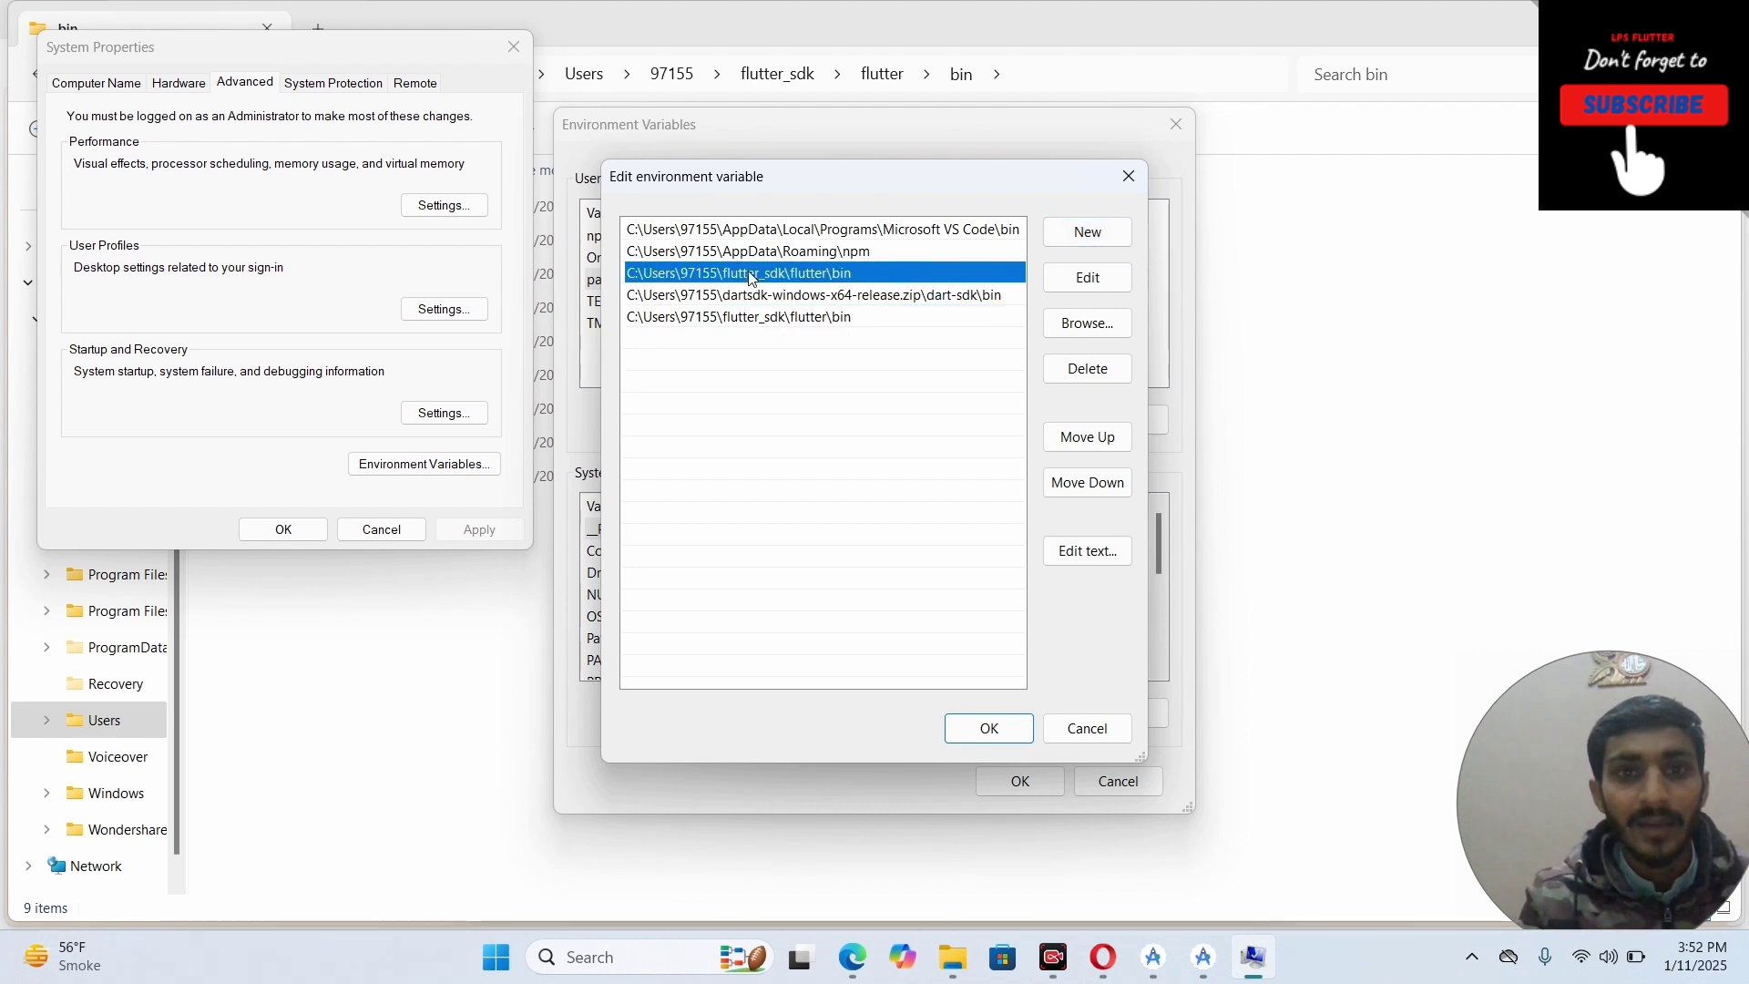
click(1086, 373)
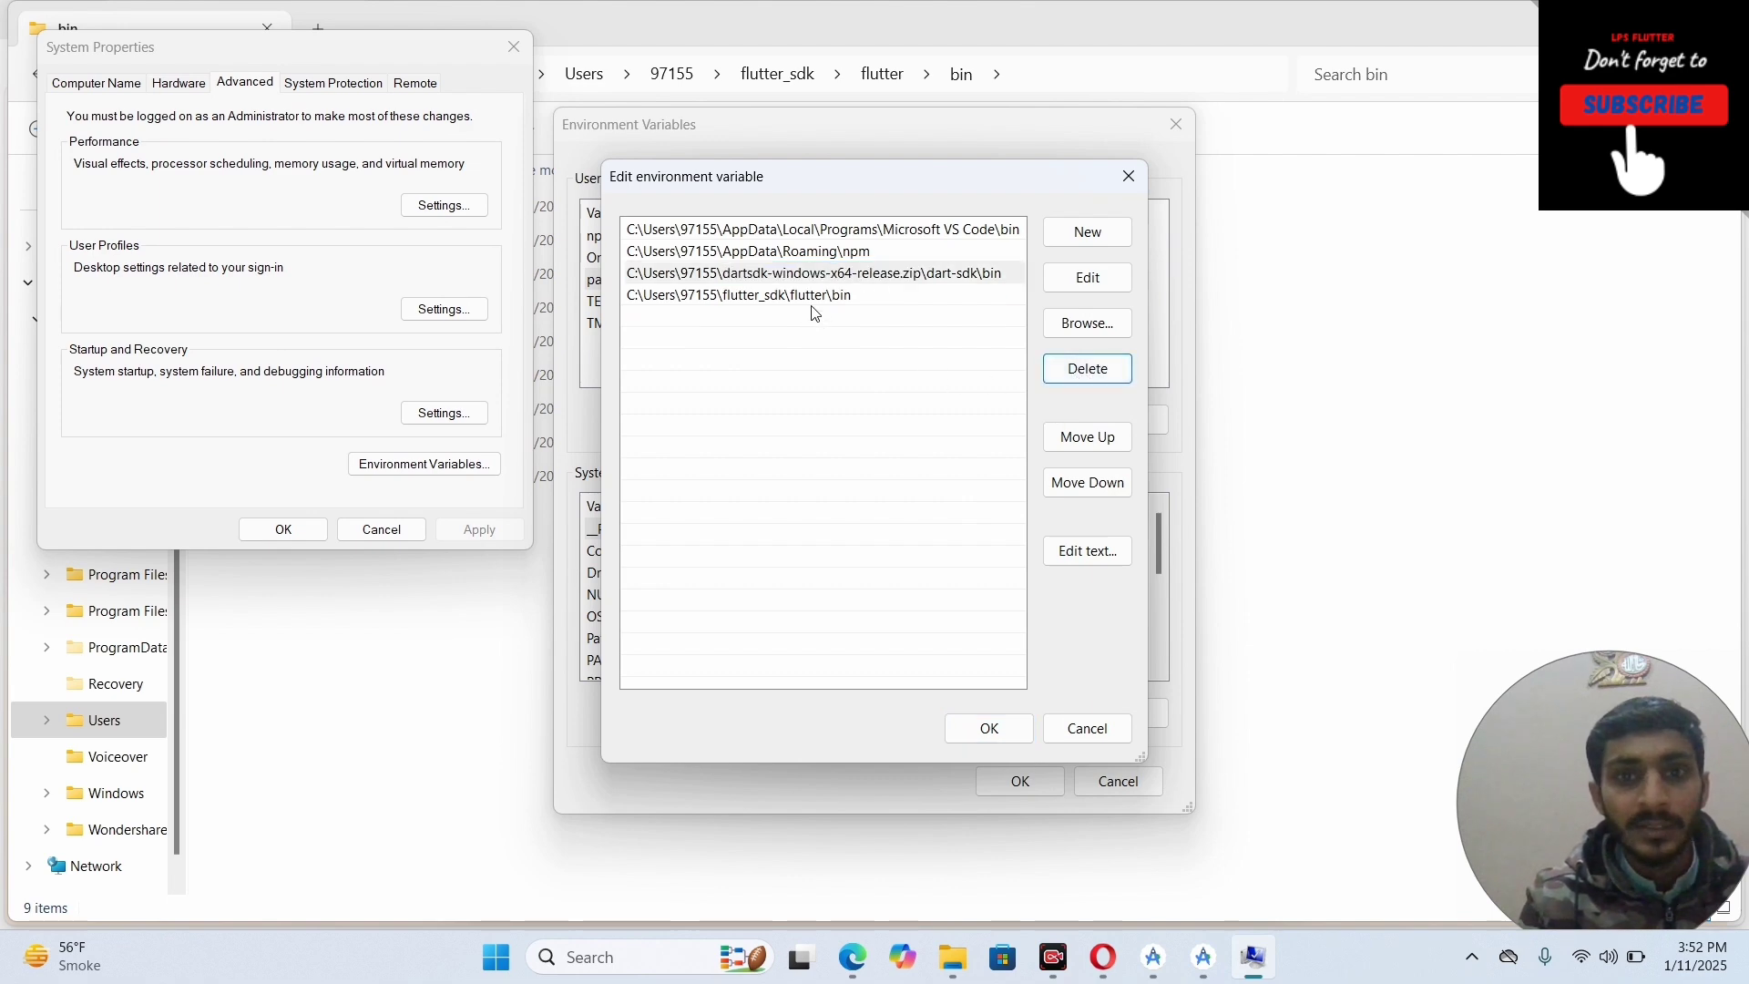
click(996, 731)
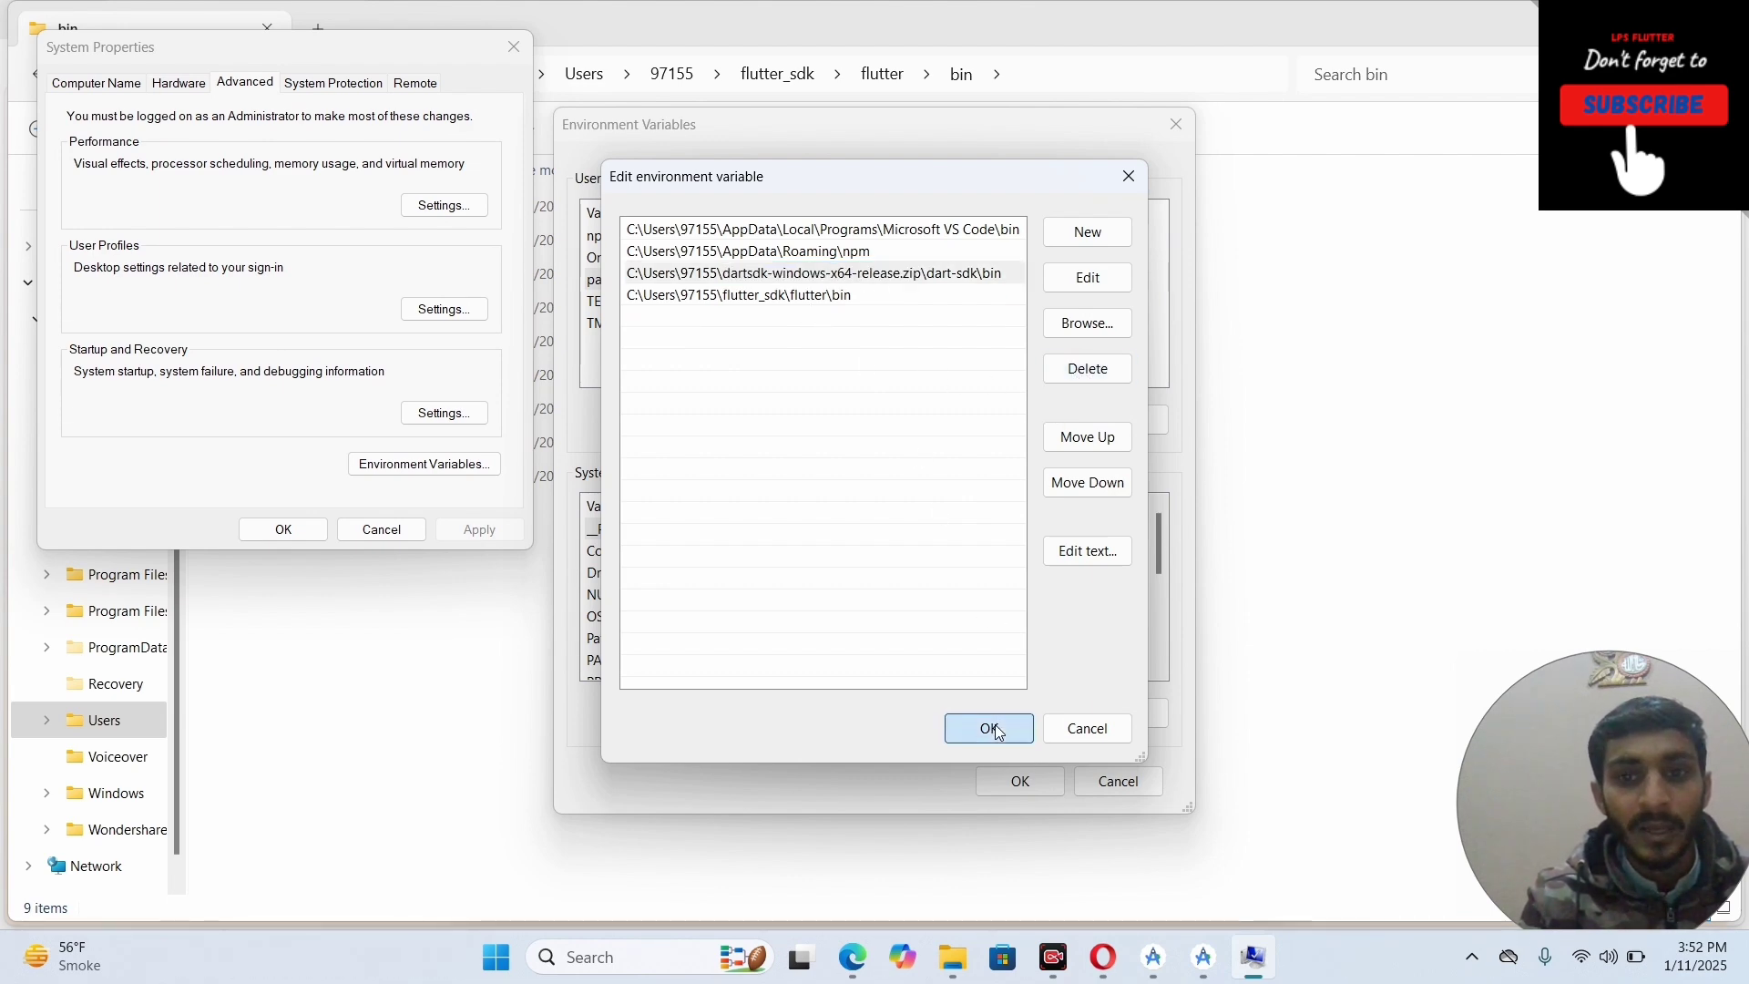
click(1009, 777)
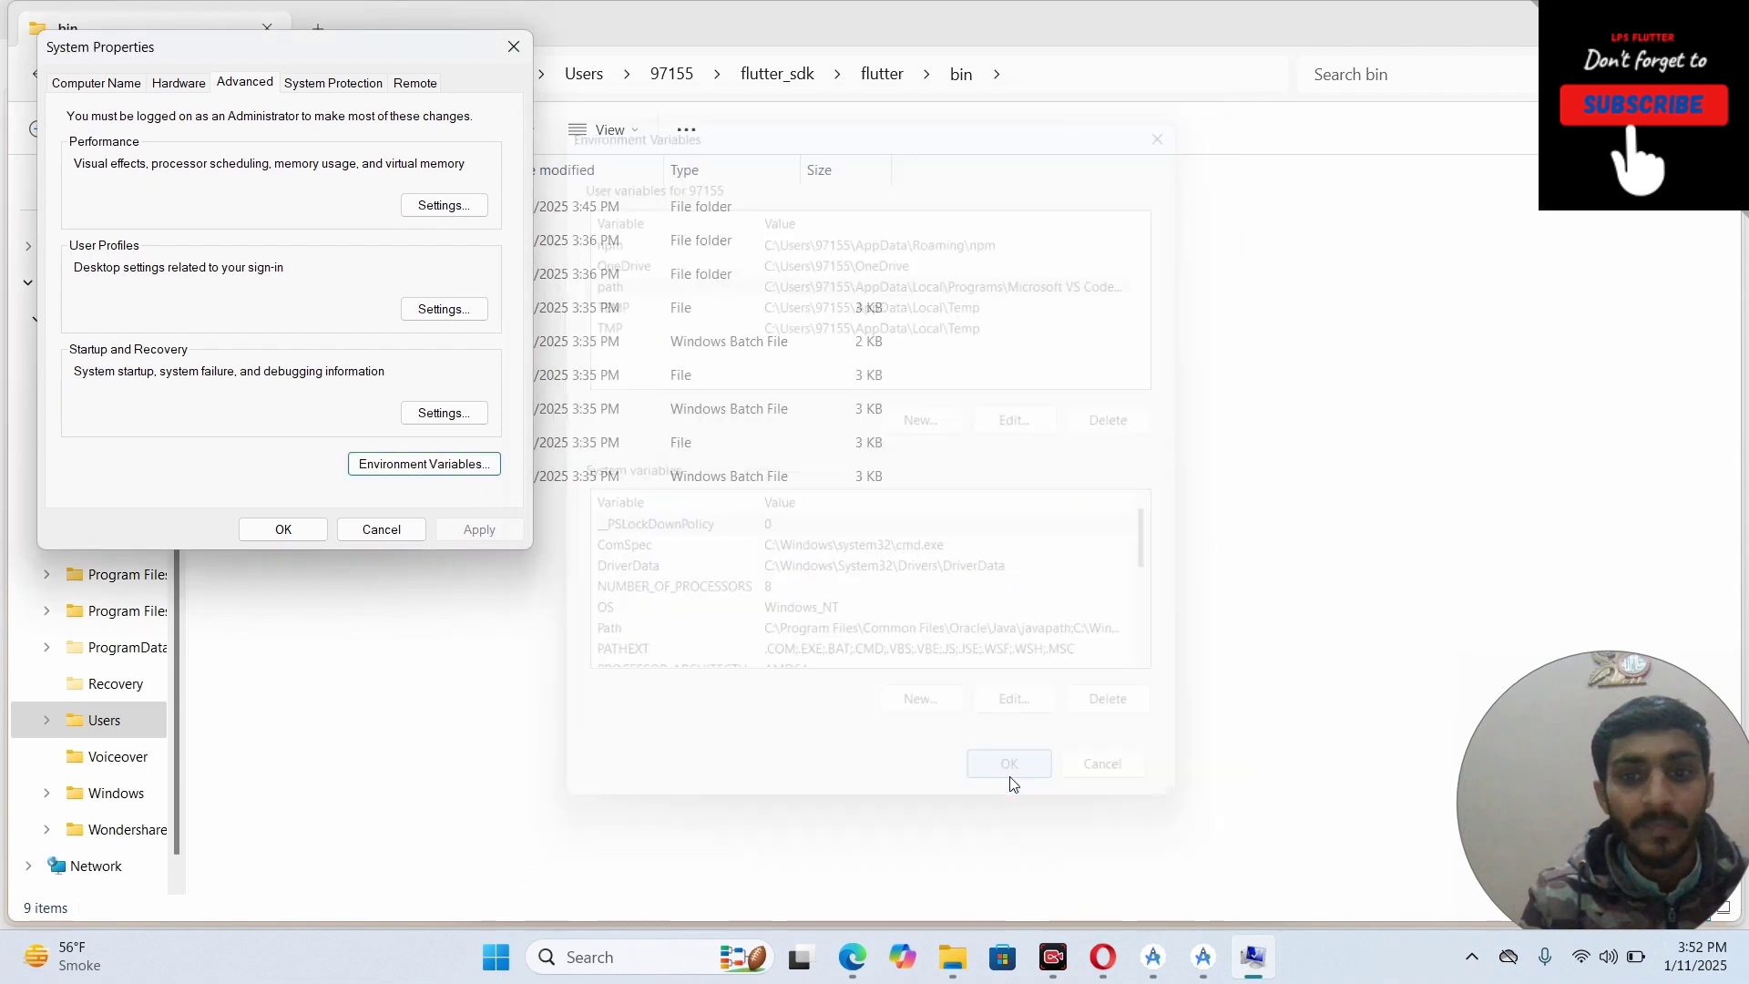
click(283, 530)
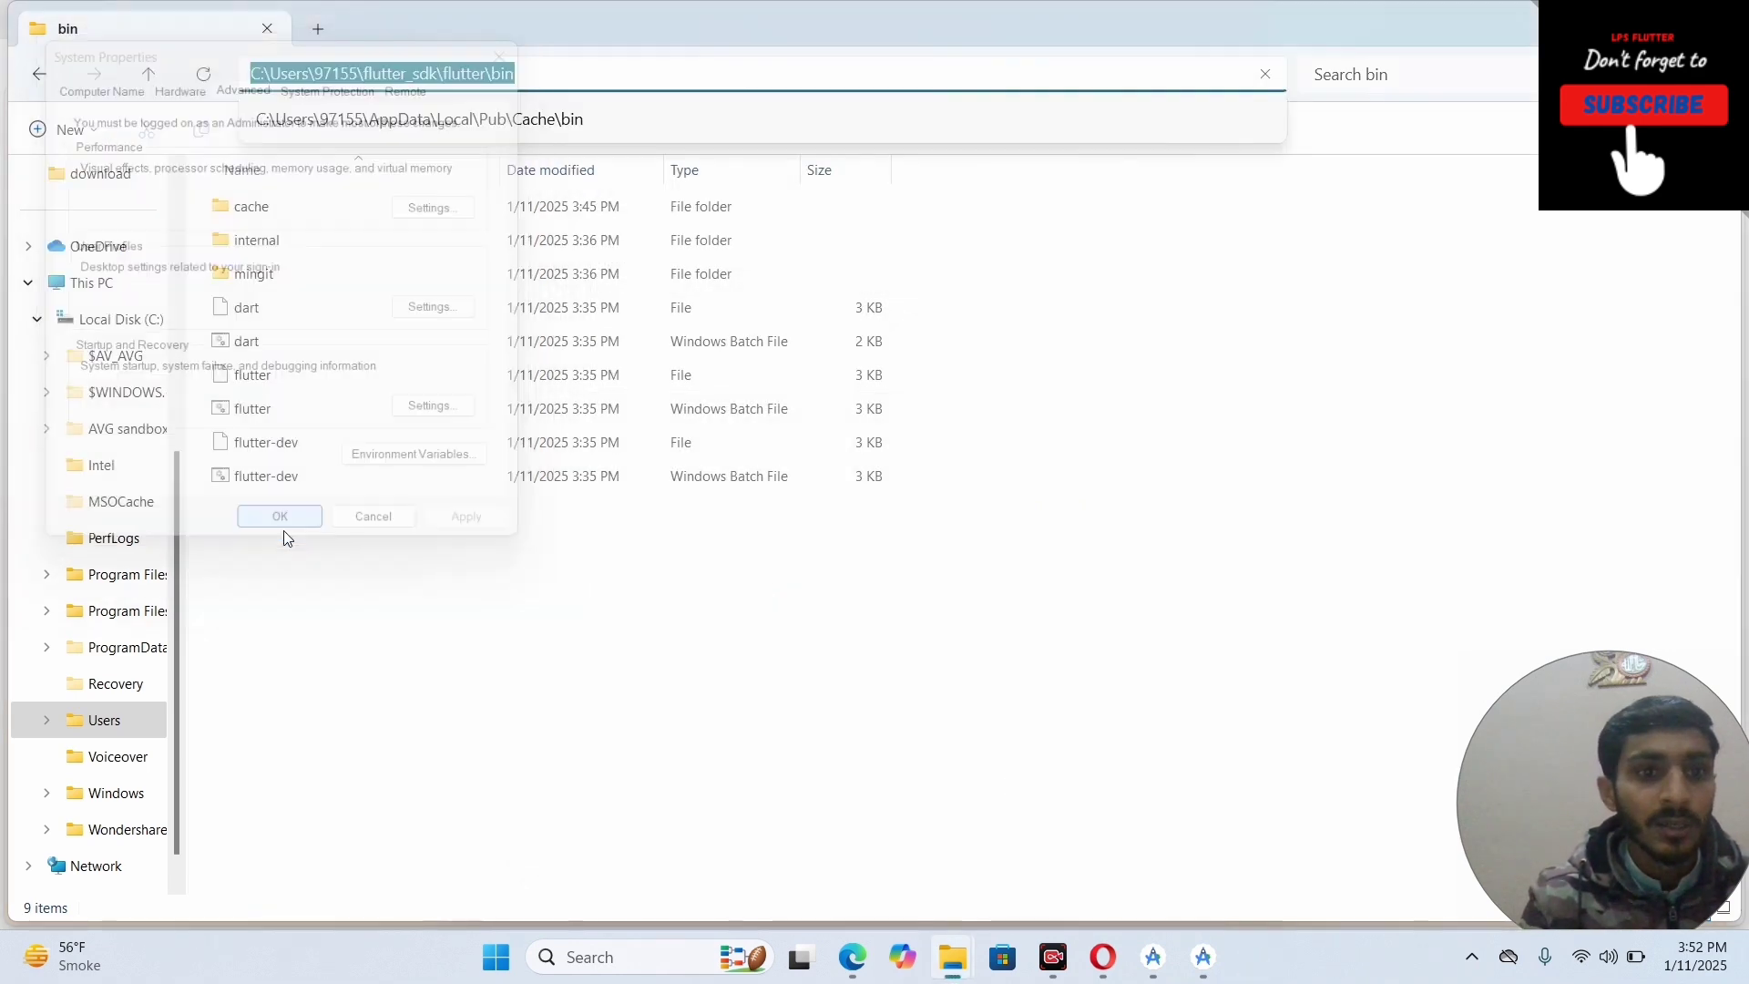
Open a new Command Prompt, run flutter, and look through the list of available commands in its output.
click(675, 950)
text(m)
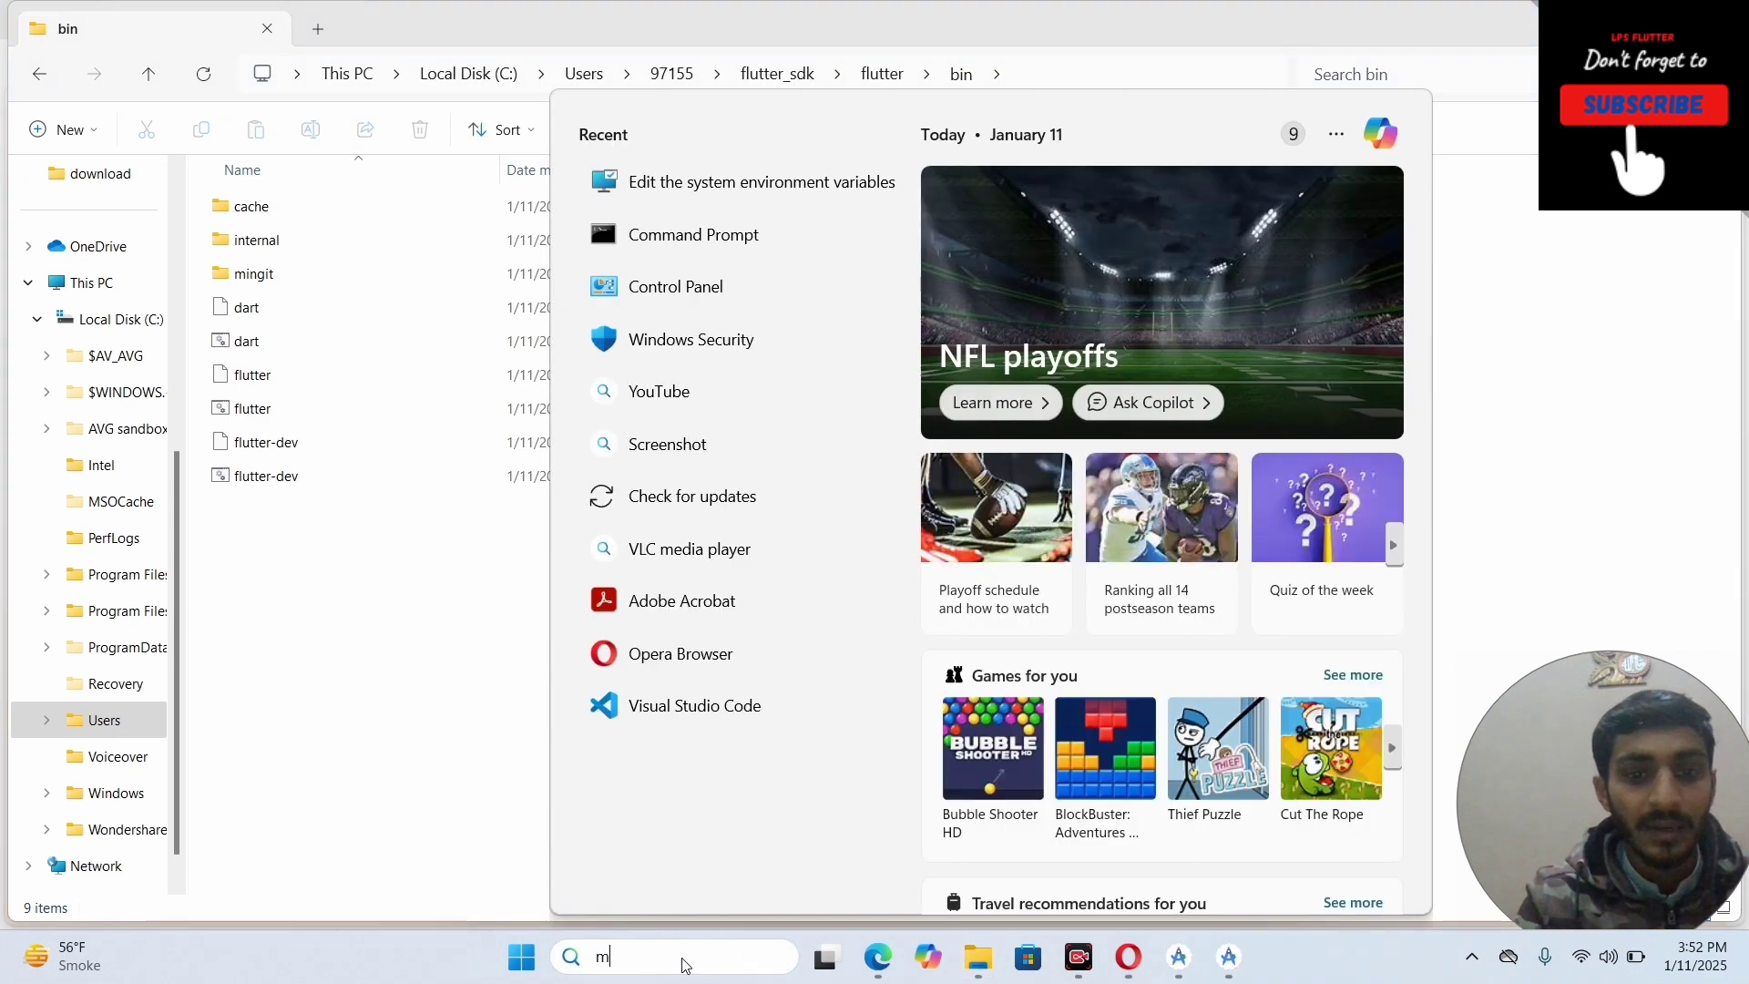
text(d)
key(BackSpace)
key(BackSpace)
text(cmd)
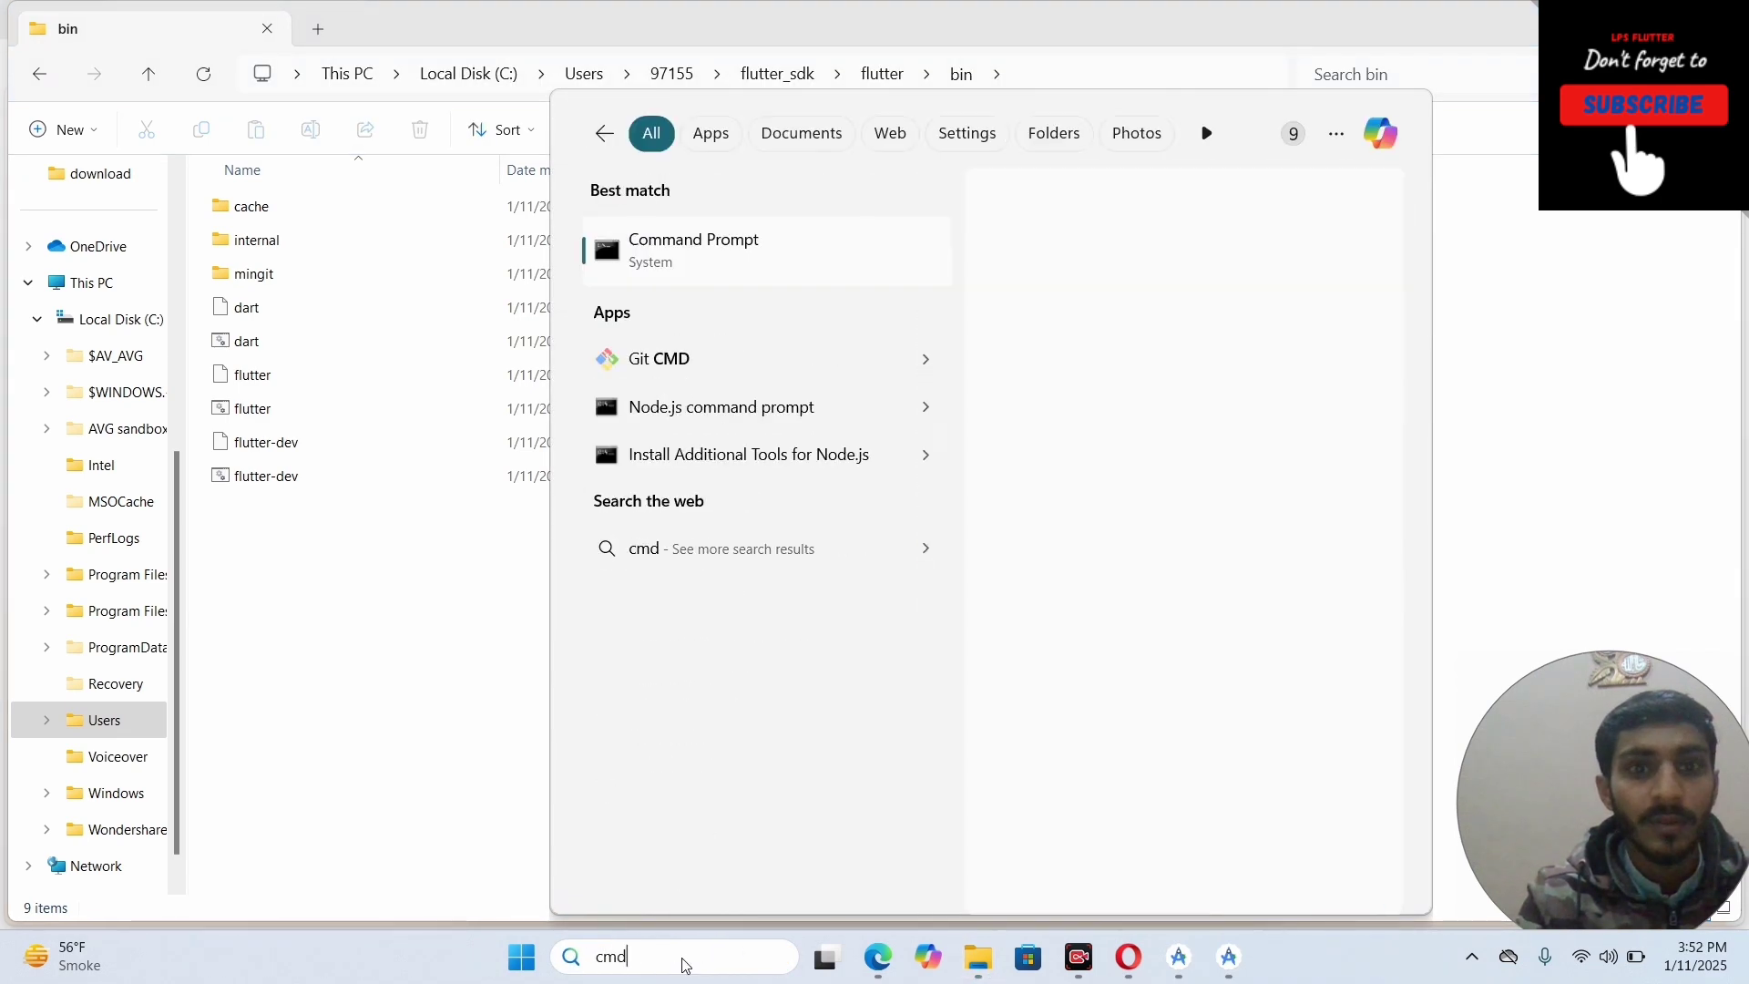
key(Return)
text(flutter)
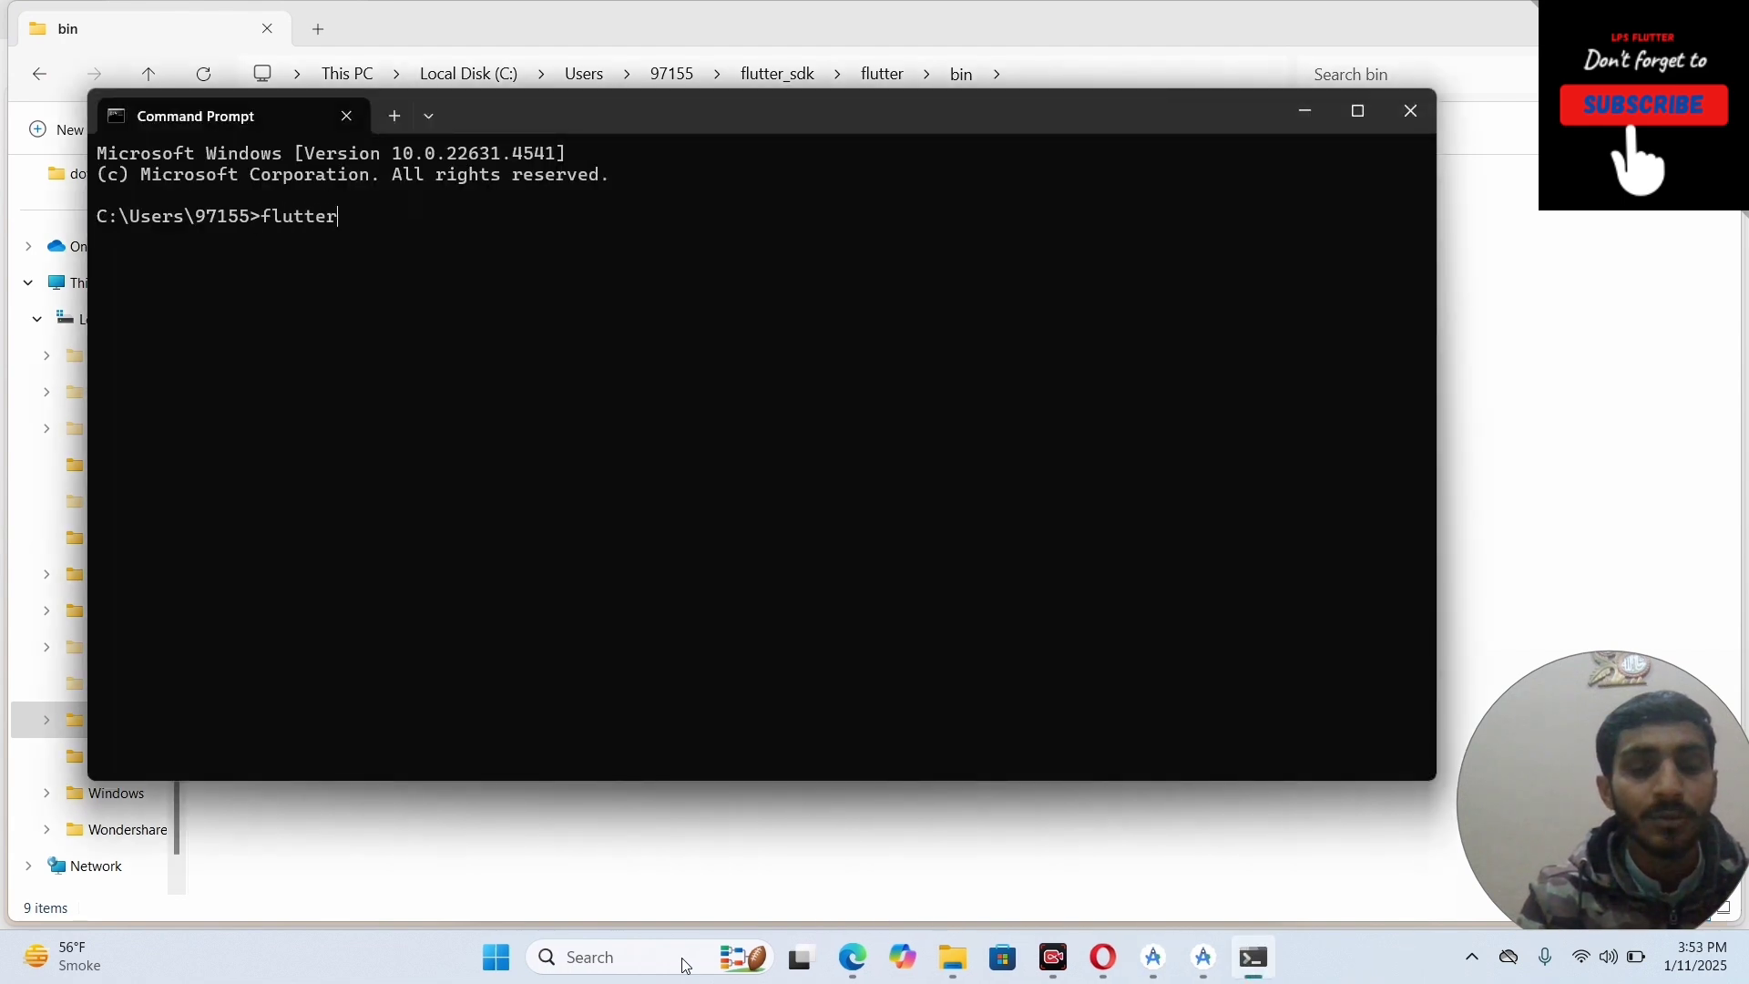
key(Return)
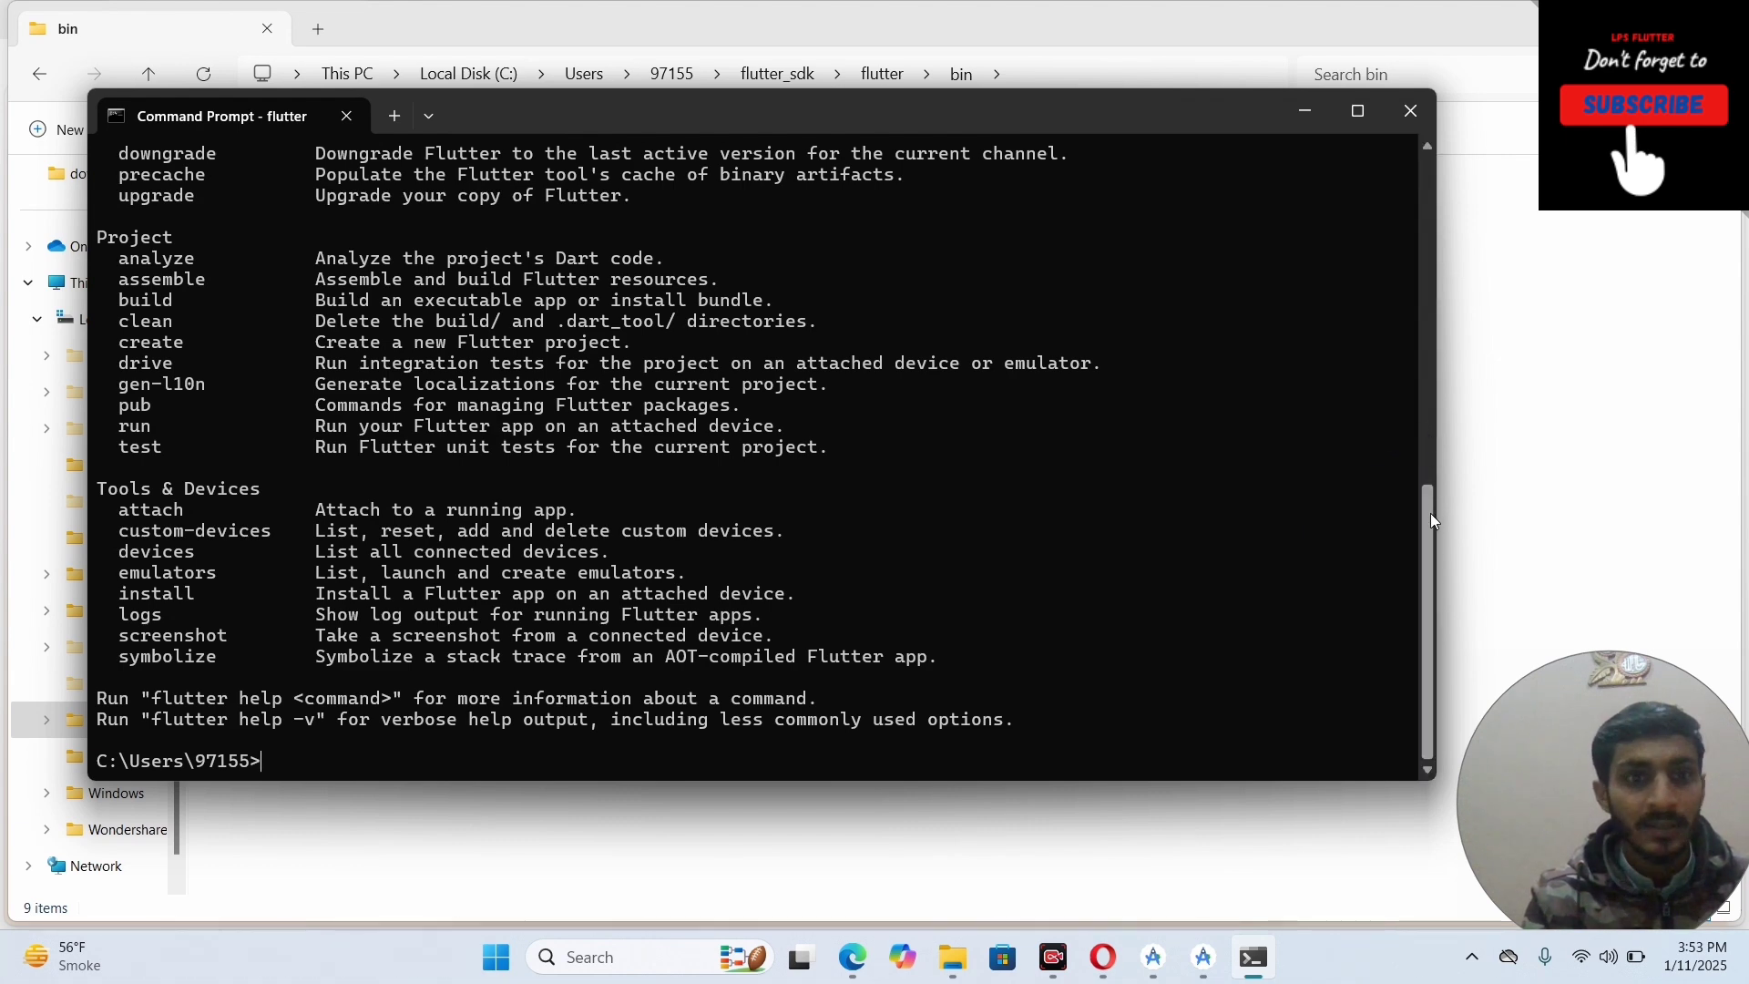
drag(1430, 512, 1399, 425)
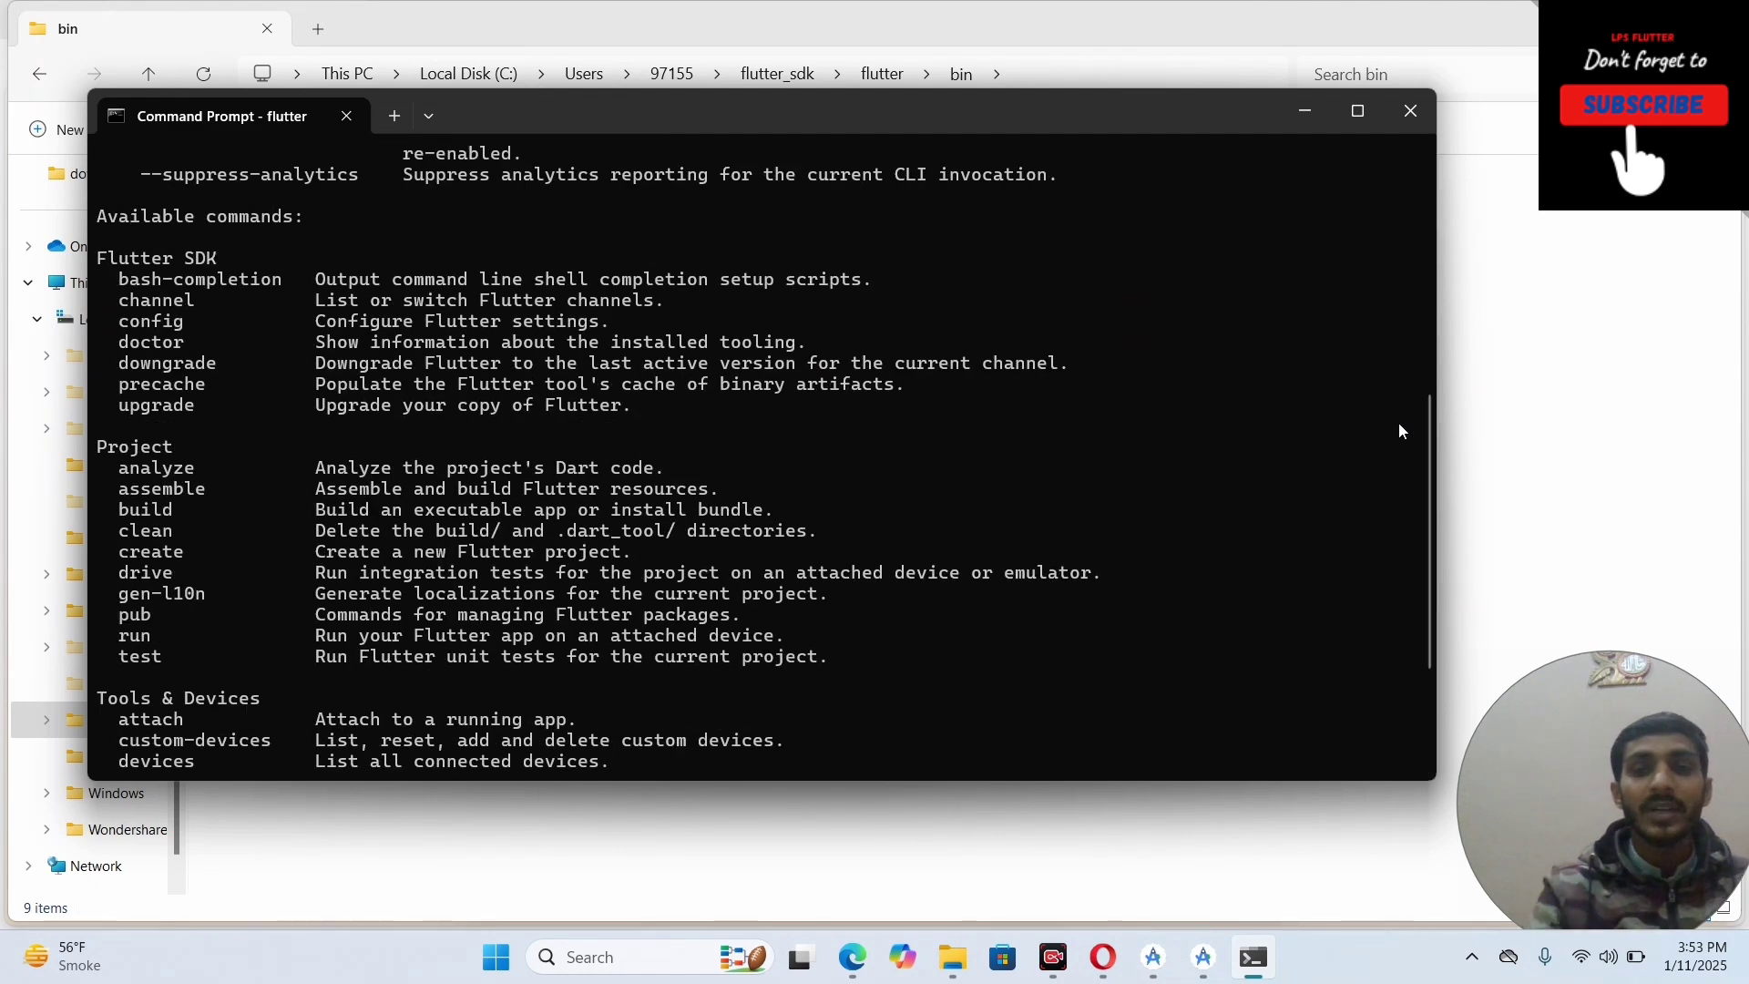